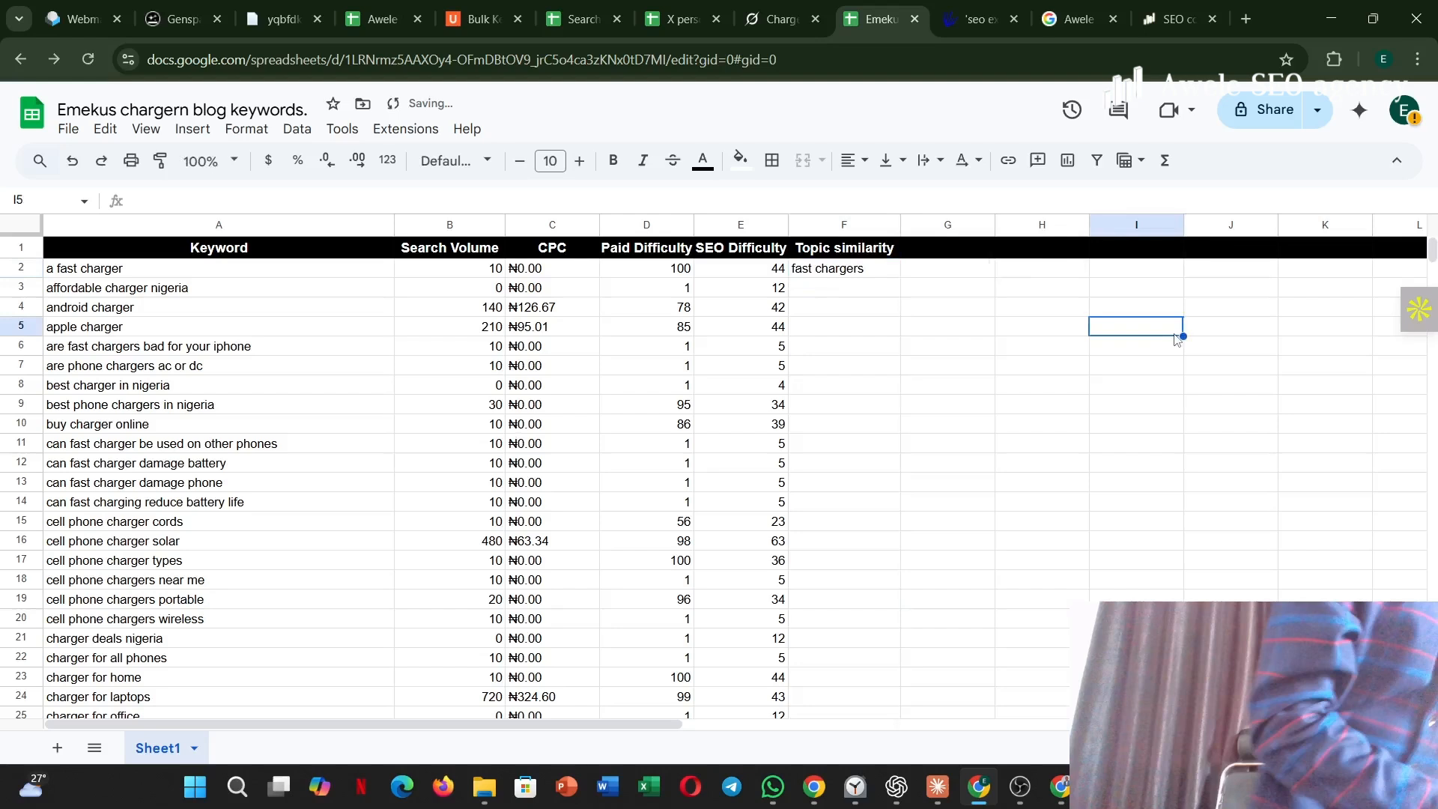
Find "fast" in the sheet and give "can fast charger be used on other phones" the topic similarity "Charging safety".
{"action": "key", "text": "ctrl+f"}
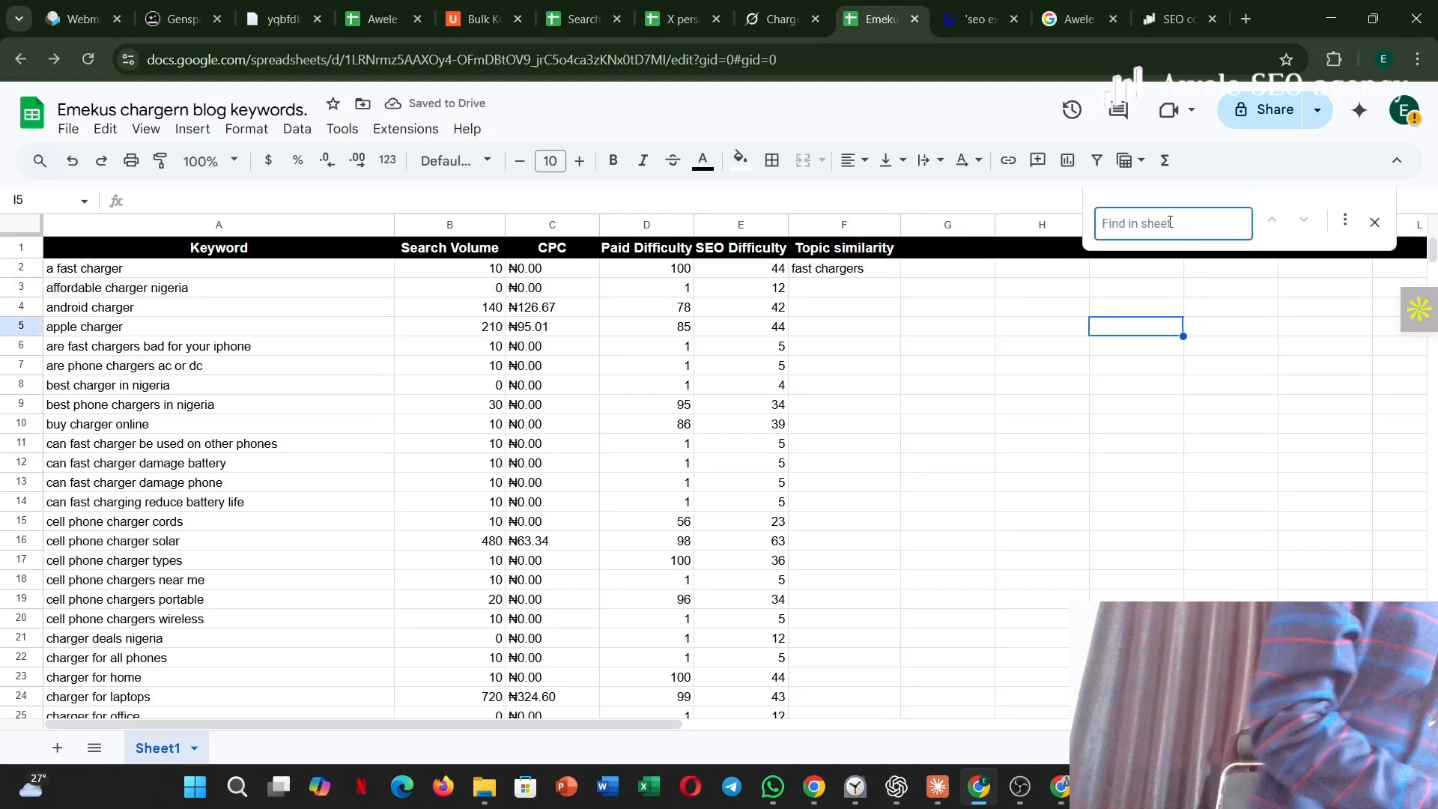
{"action": "type", "text": "fast"}
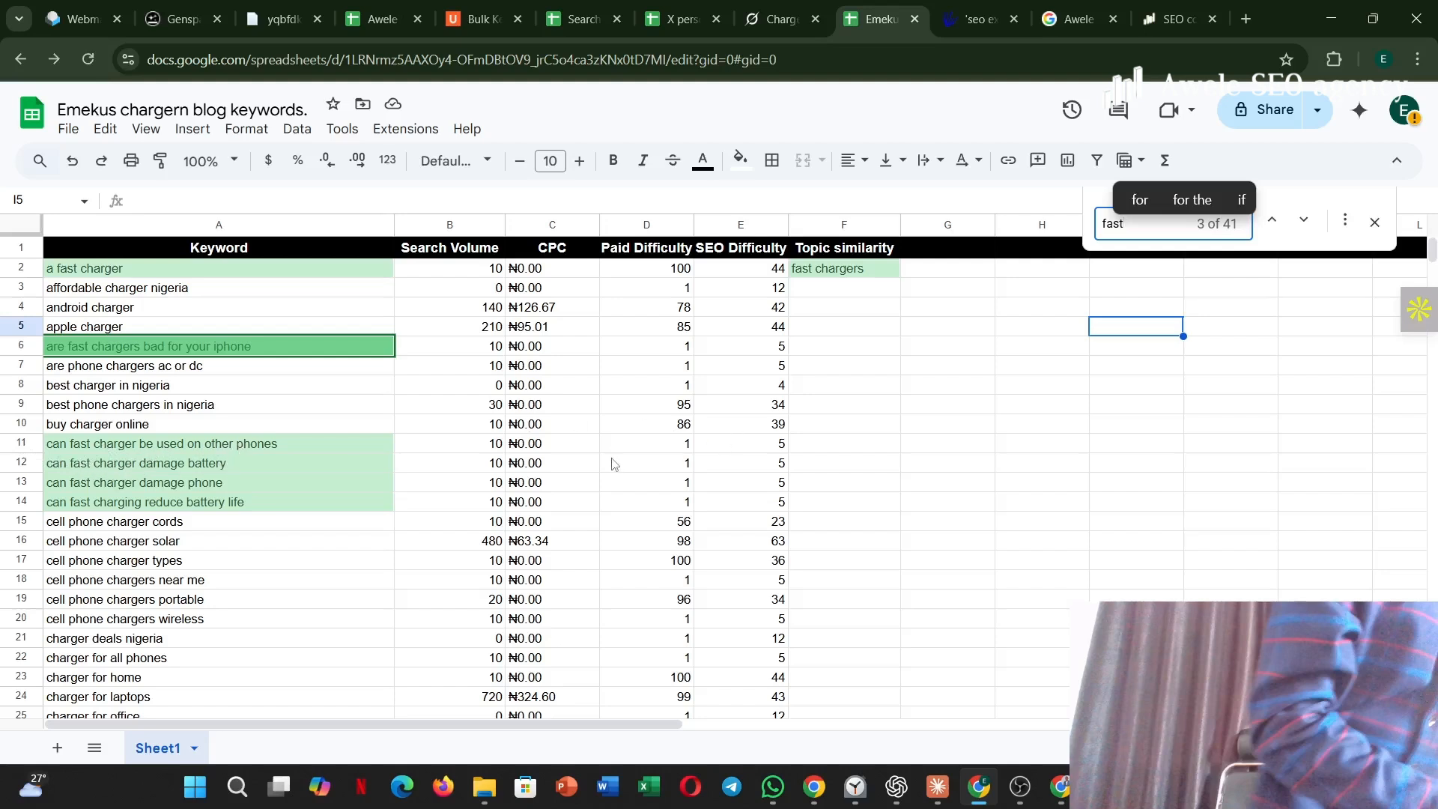
{"action": "left_click", "coordinate": [823, 445]}
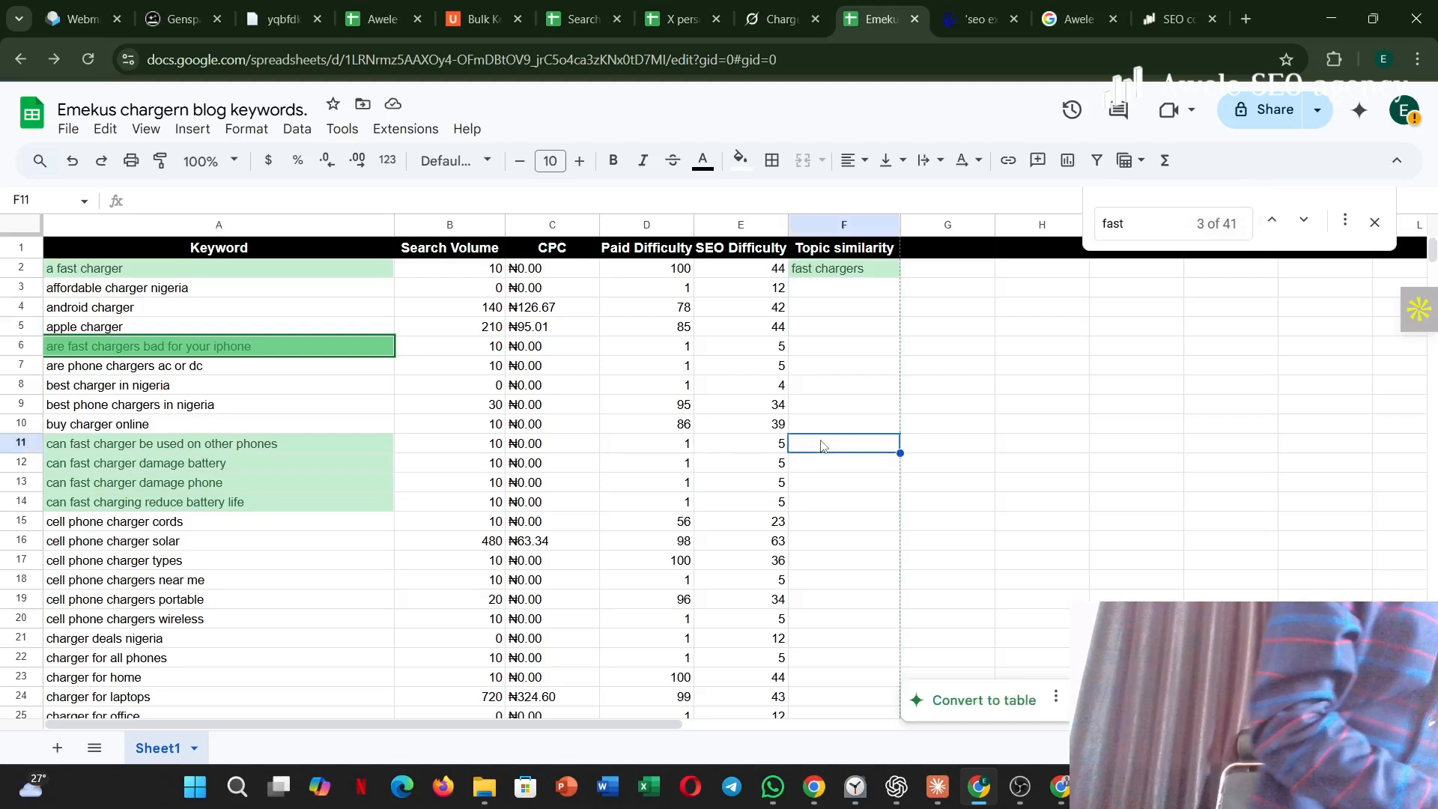
{"action": "type", "text": "Charg"}
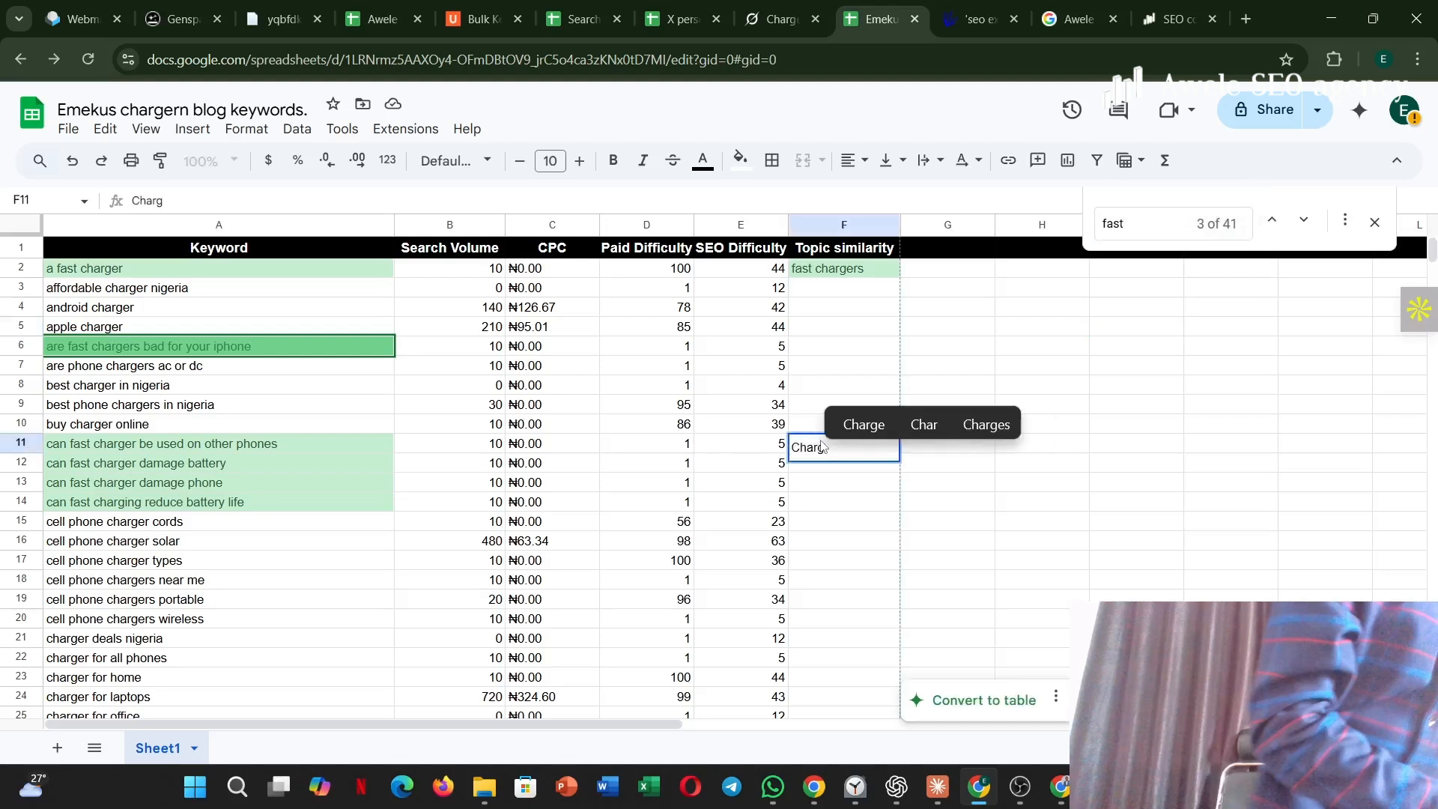
{"action": "type", "text": "ing s"}
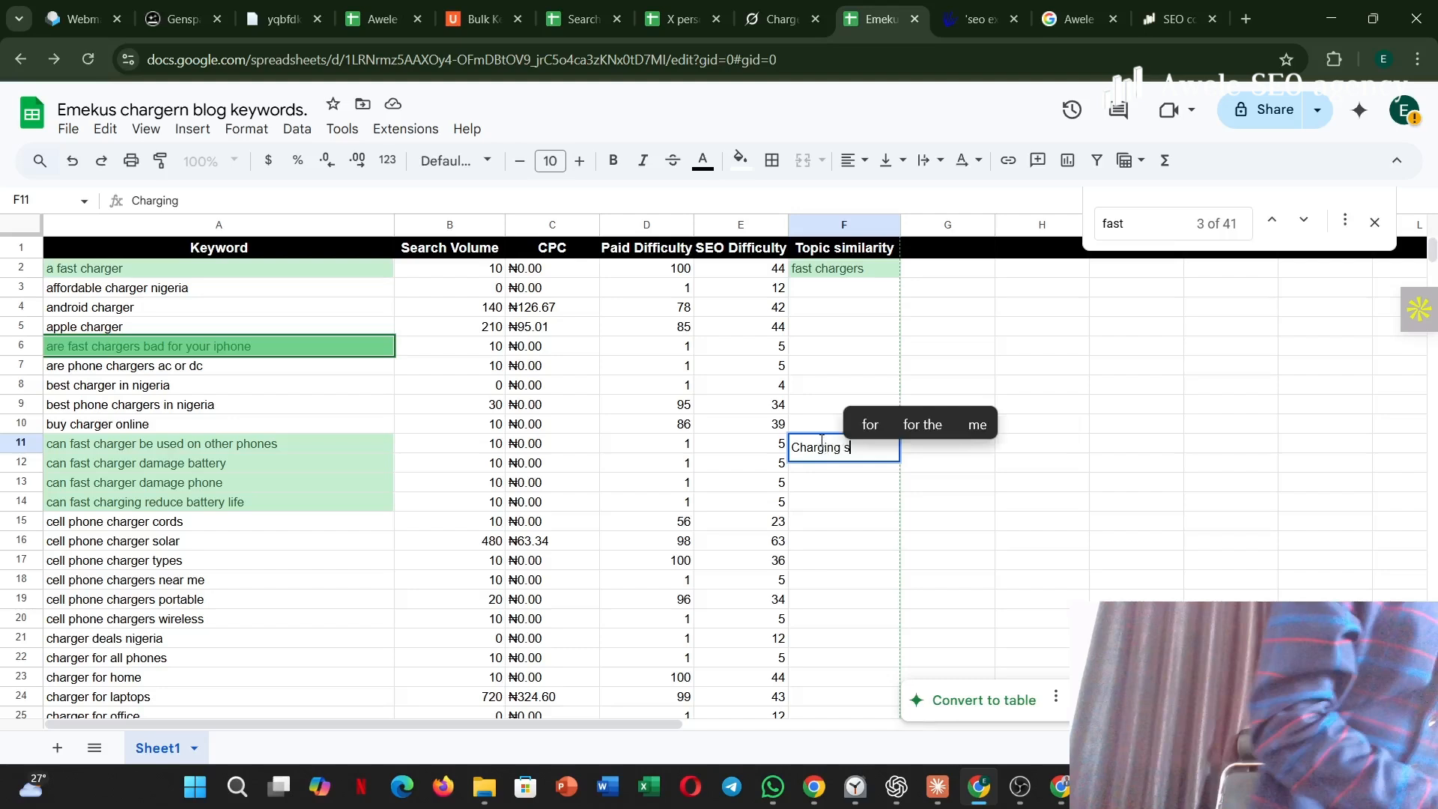
{"action": "type", "text": "afety"}
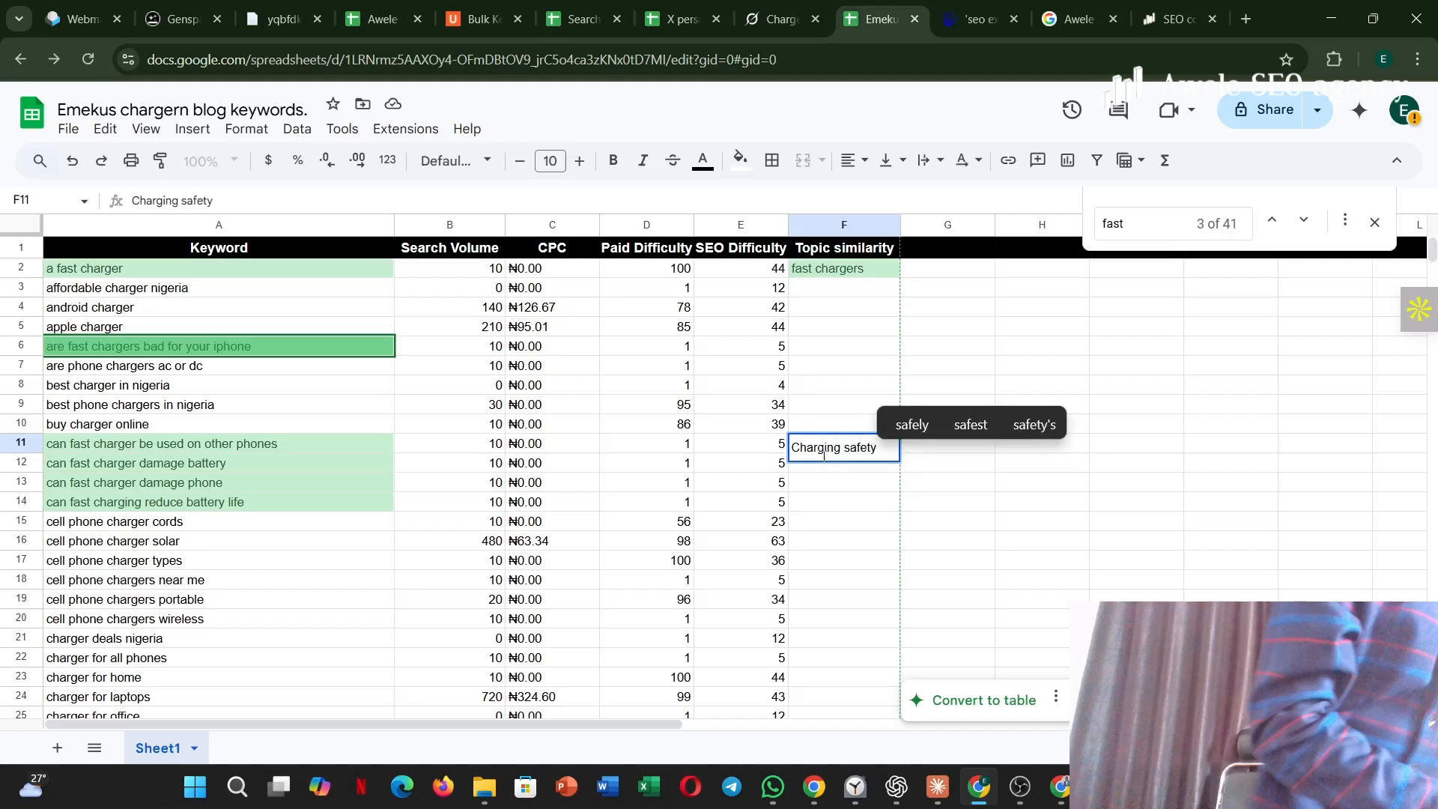
Enter "Charging safety" as the topic similarity for the three keywords in rows 12 to 14.
{"action": "left_click", "coordinate": [824, 470]}
{"action": "type", "text": "Charg"}
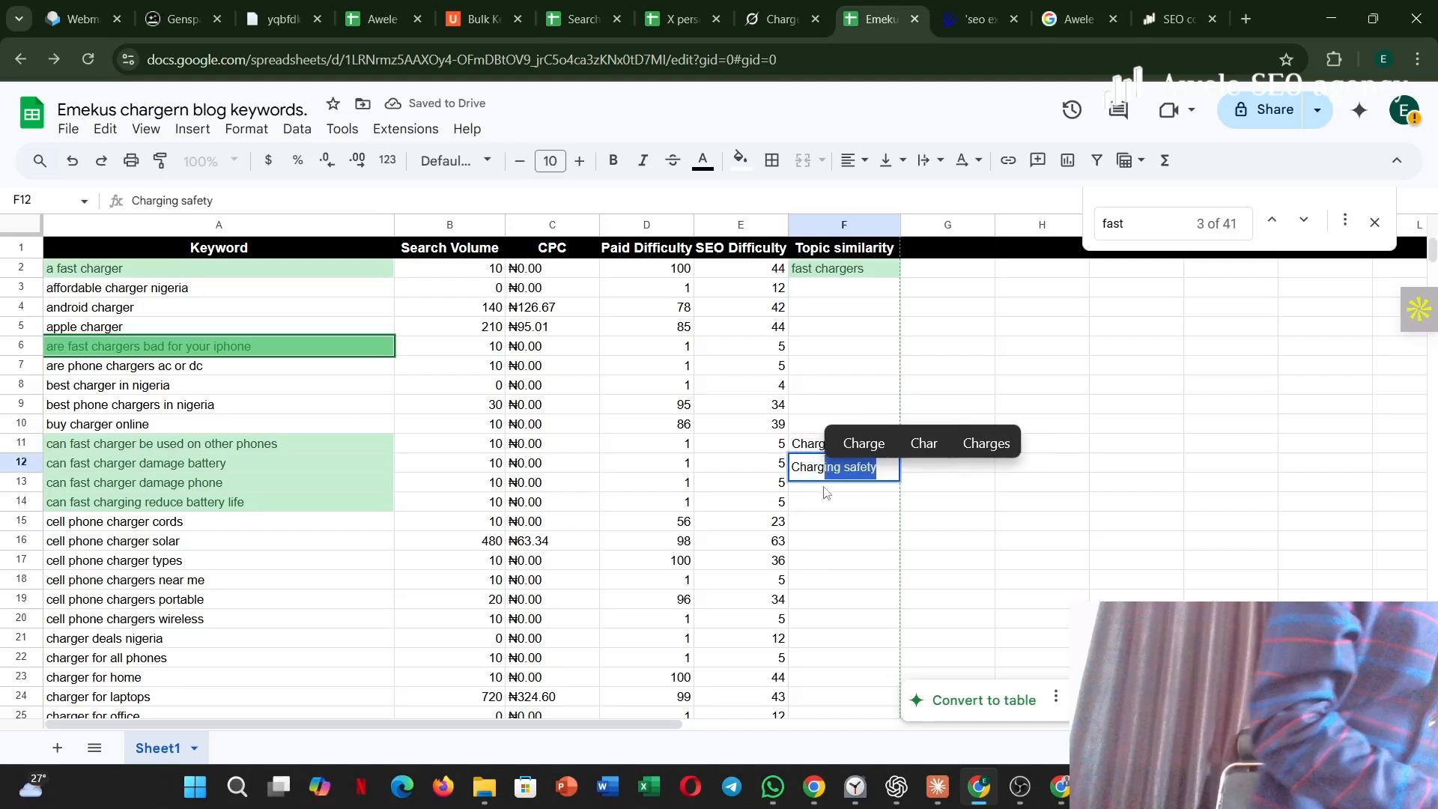
{"action": "left_click", "coordinate": [830, 493]}
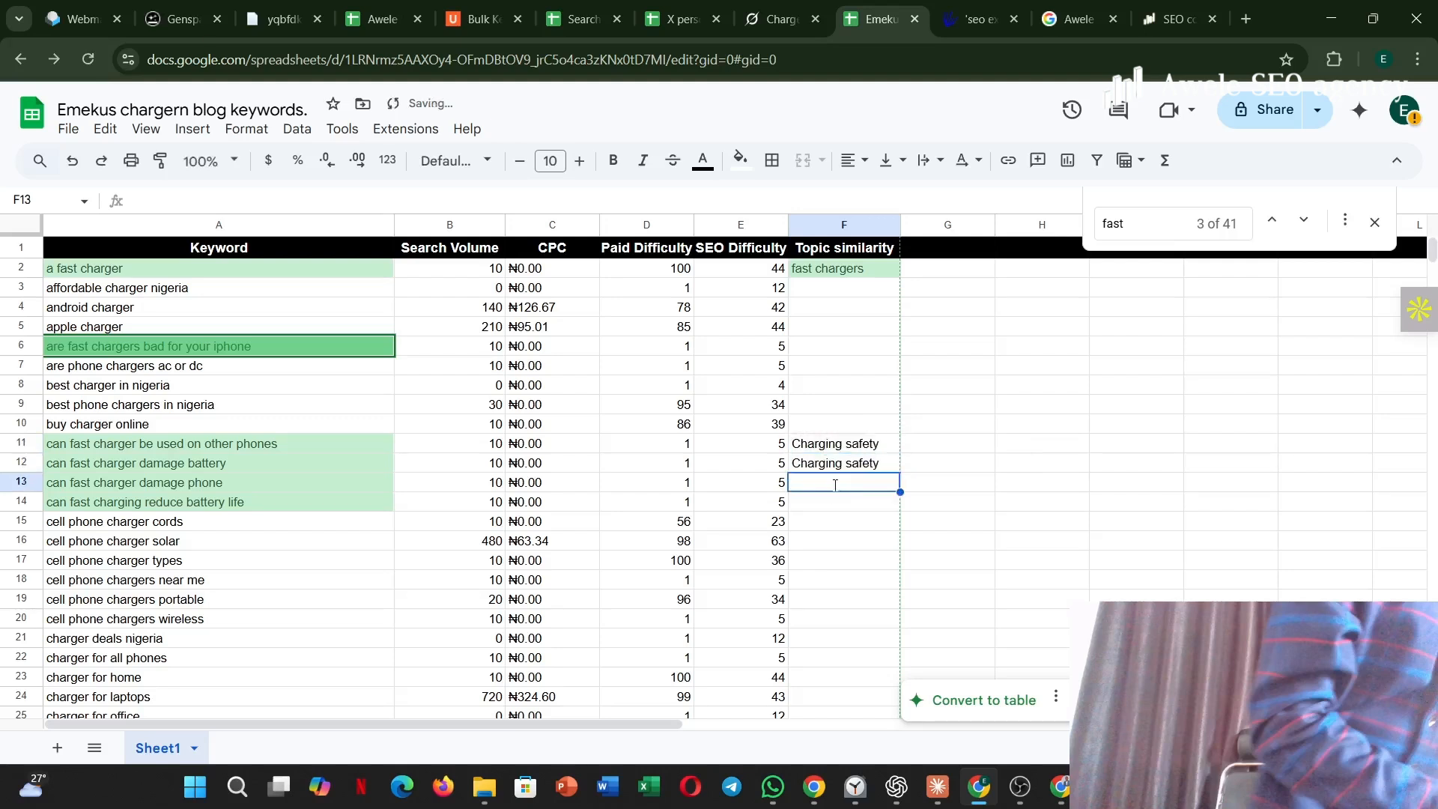
{"action": "type", "text": "cha"}
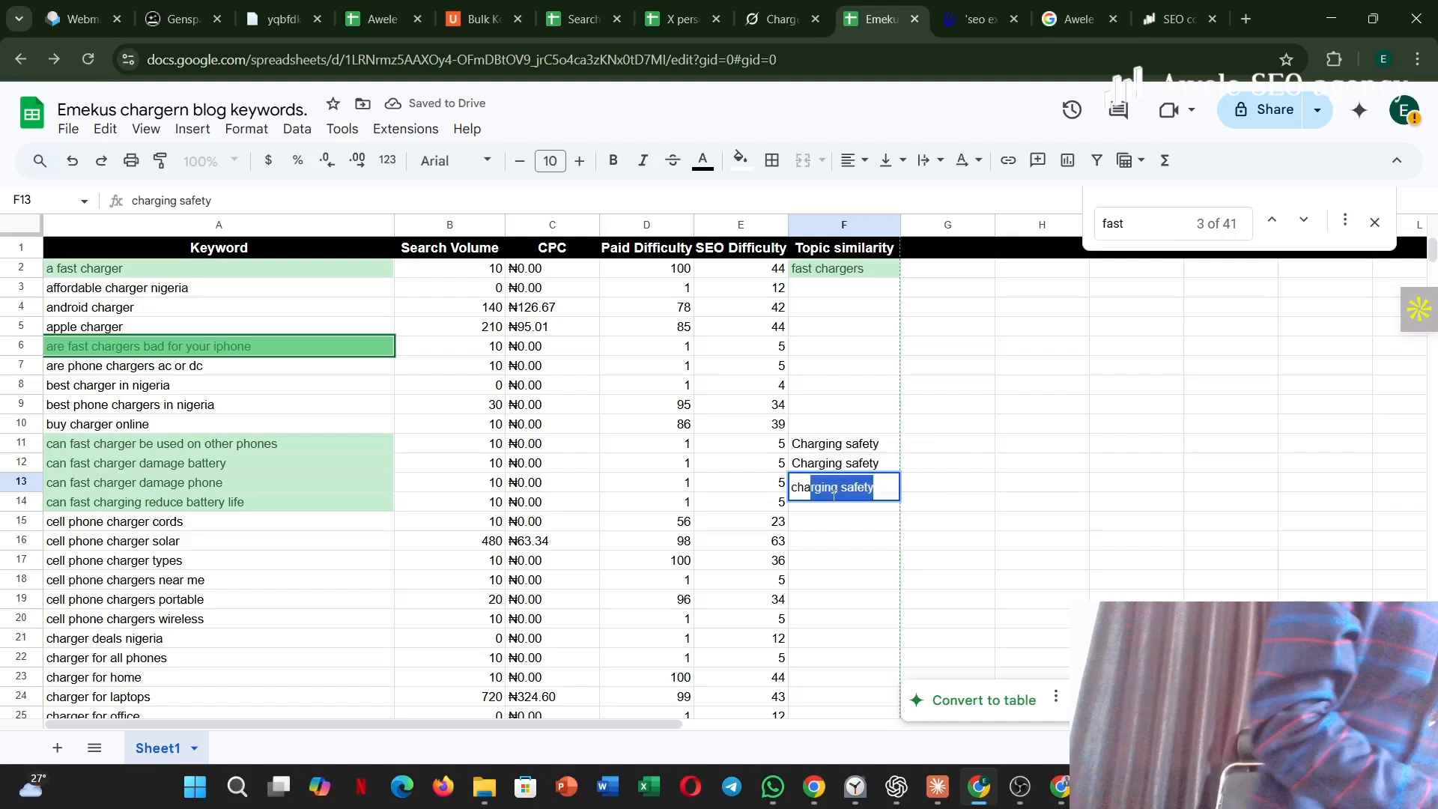
{"action": "left_click", "coordinate": [830, 505]}
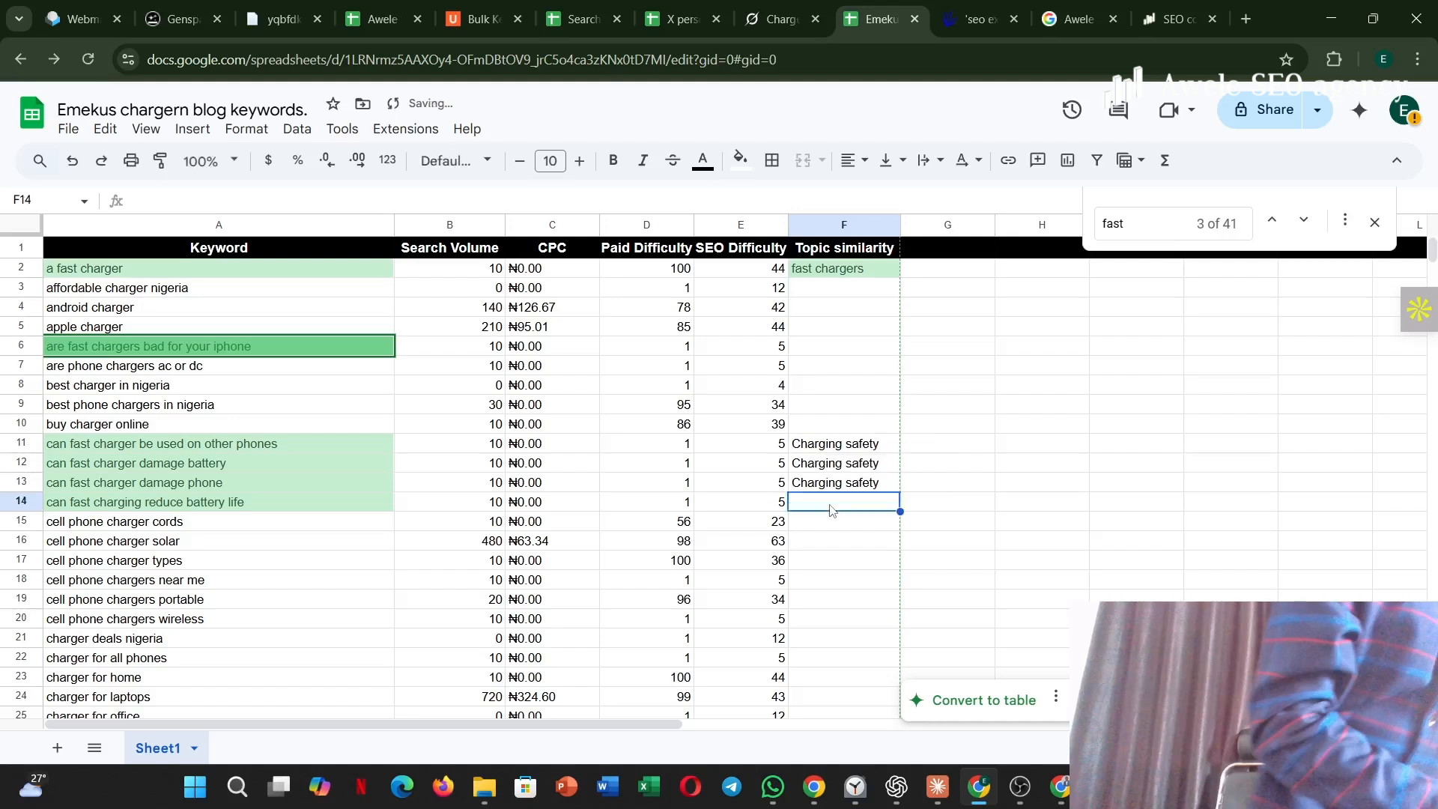
{"action": "type", "text": "chargin"}
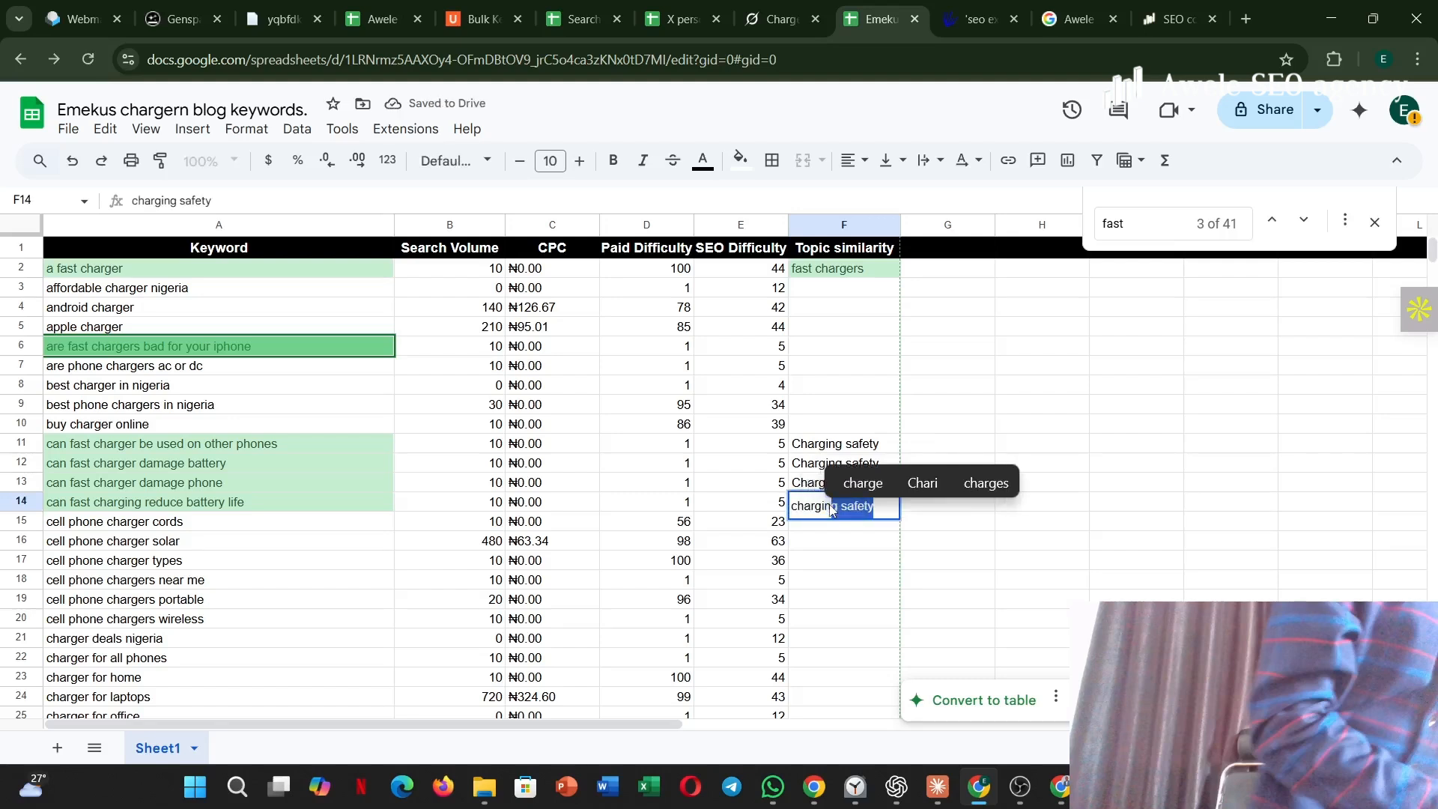
{"action": "left_click", "coordinate": [863, 563]}
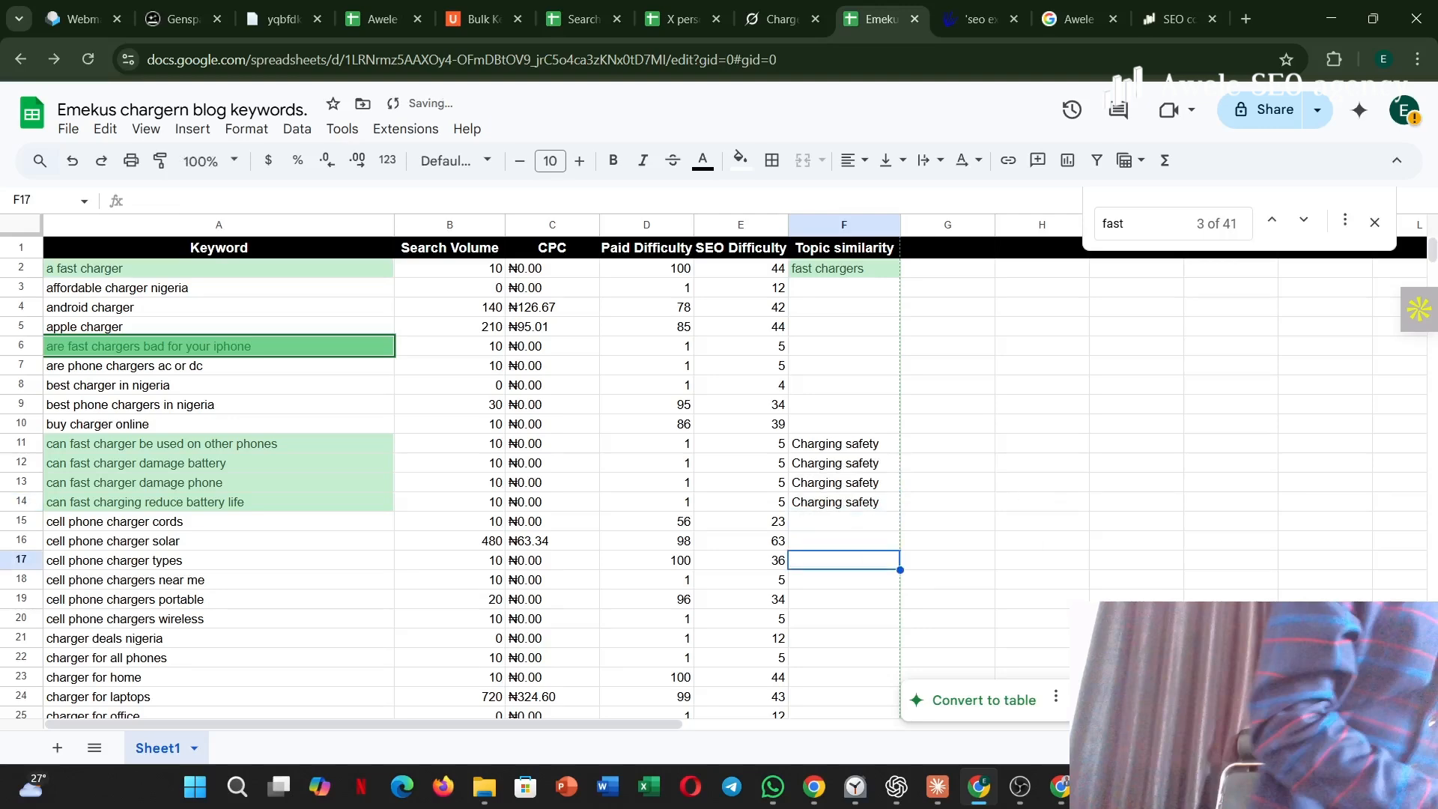
Go through the further "fast" matches and give "does fast charging affect battery life" the topic similarity "charging safety".
{"action": "scroll", "coordinate": [863, 564], "scroll_direction": "down", "scroll_amount": 2}
{"action": "scroll", "coordinate": [863, 563], "scroll_direction": "up", "scroll_amount": 1}
{"action": "left_click", "coordinate": [1304, 220]}
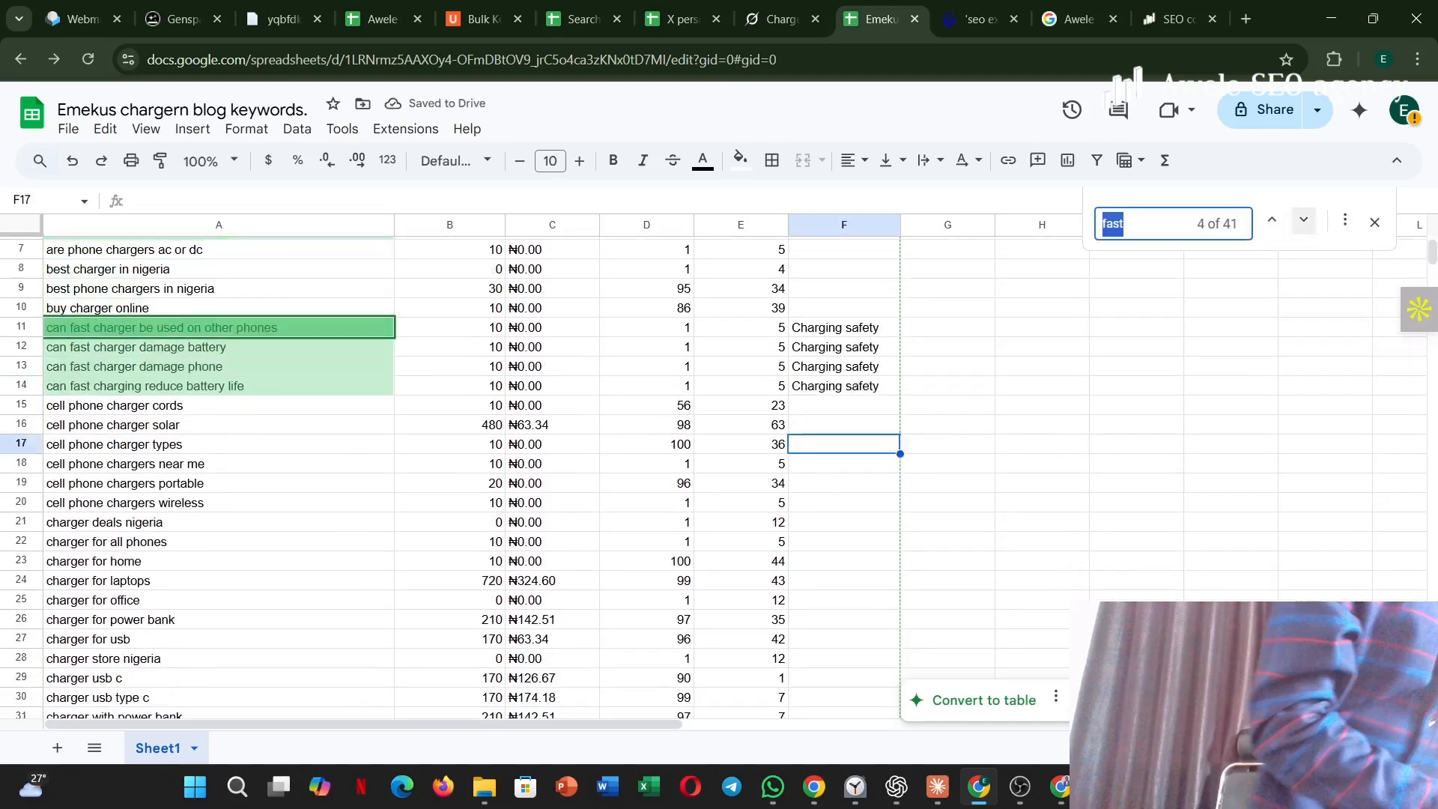
{"action": "left_click", "coordinate": [1301, 221]}
{"action": "left_click", "coordinate": [1302, 222]}
{"action": "left_click", "coordinate": [1301, 221]}
{"action": "left_click", "coordinate": [1301, 221]}
{"action": "left_click", "coordinate": [1302, 222]}
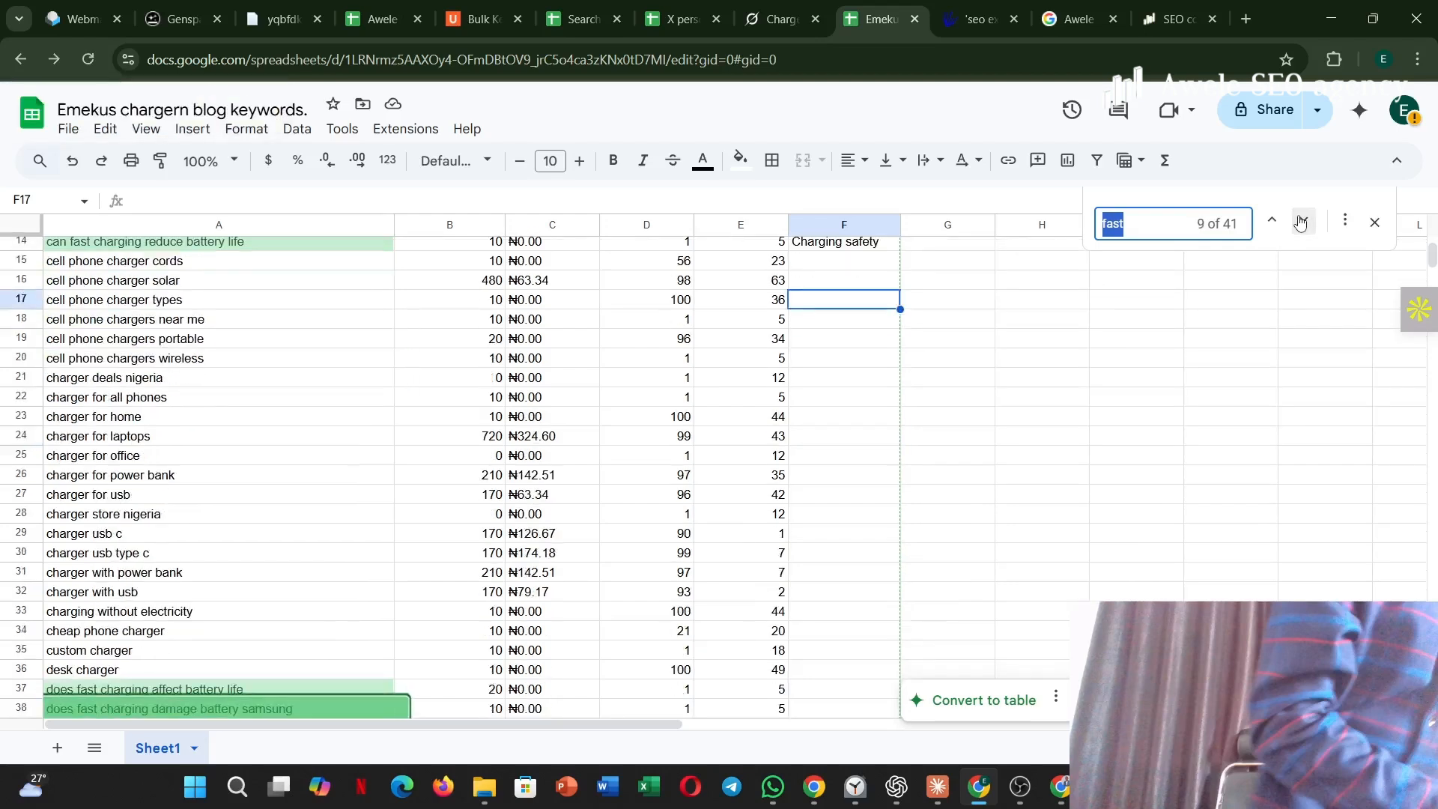
{"action": "left_click", "coordinate": [1301, 222]}
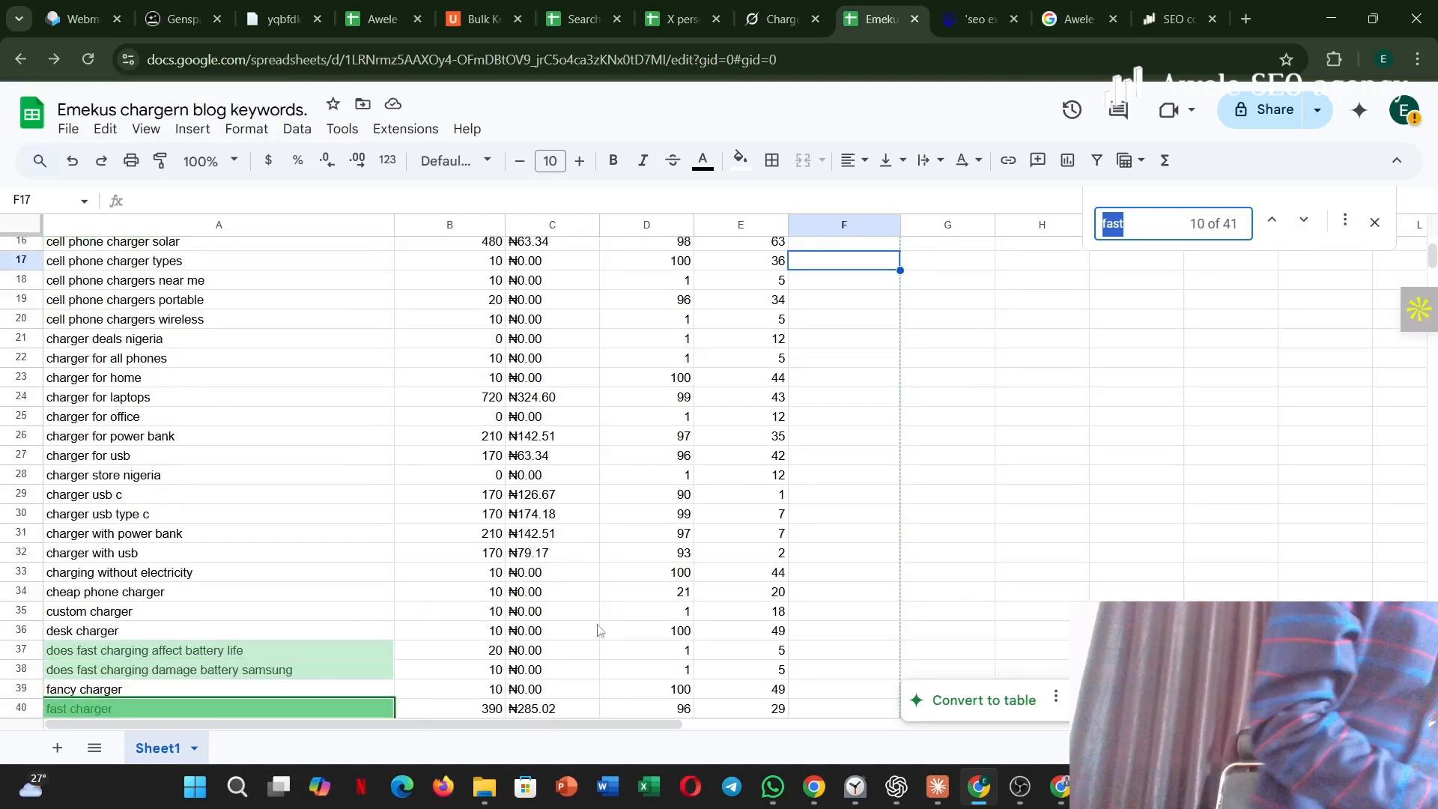
{"action": "left_click", "coordinate": [849, 656]}
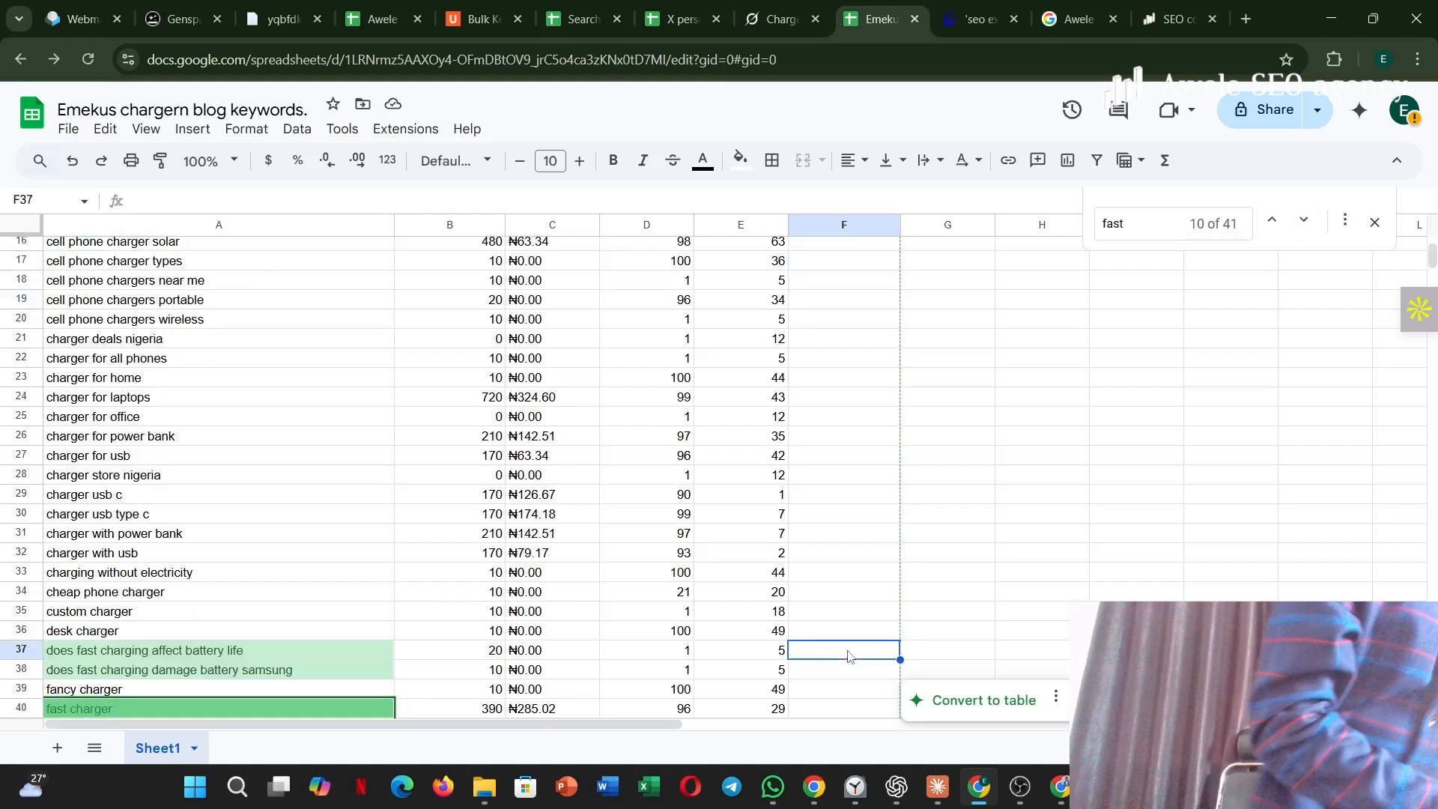
{"action": "type", "text": "chargi"}
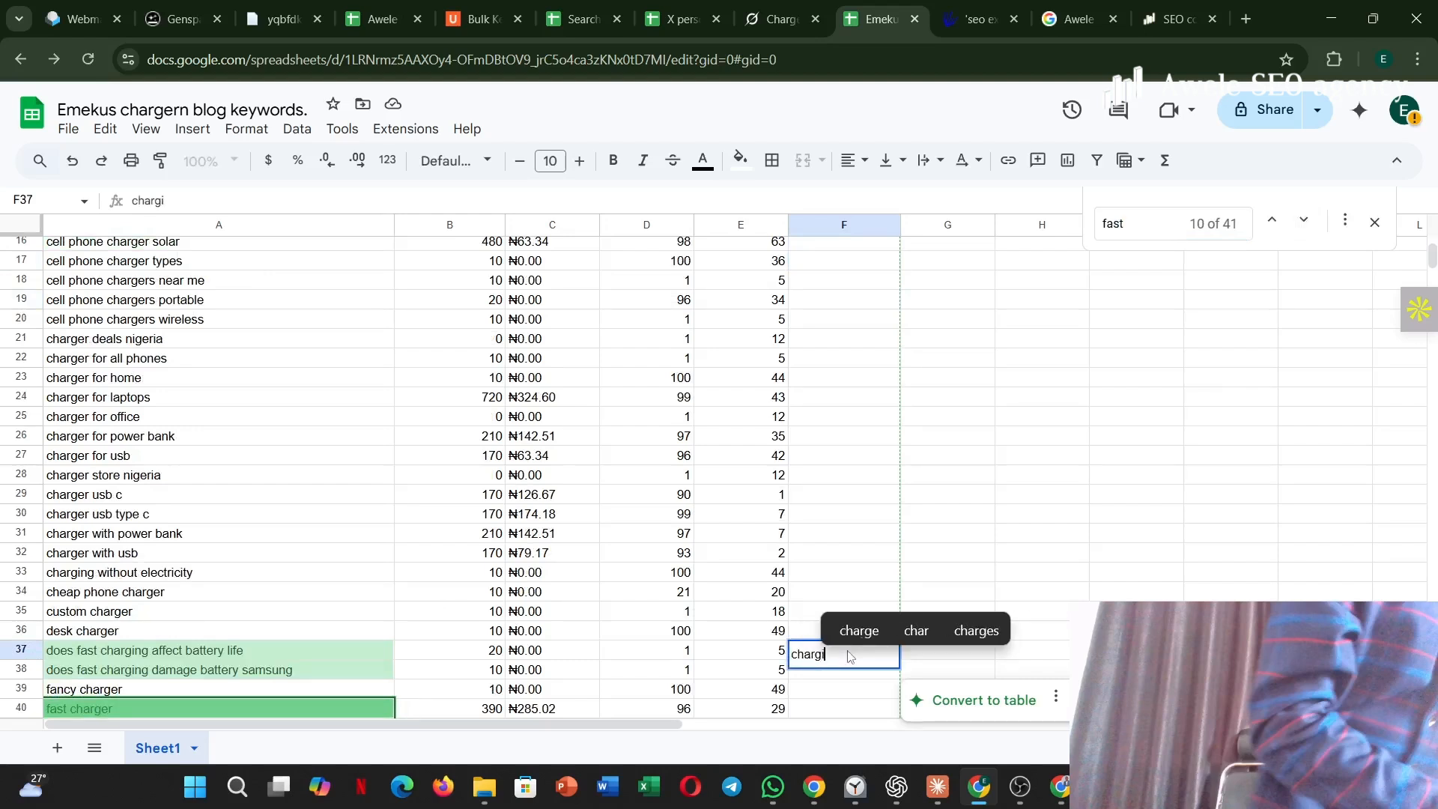
{"action": "type", "text": "ng safety"}
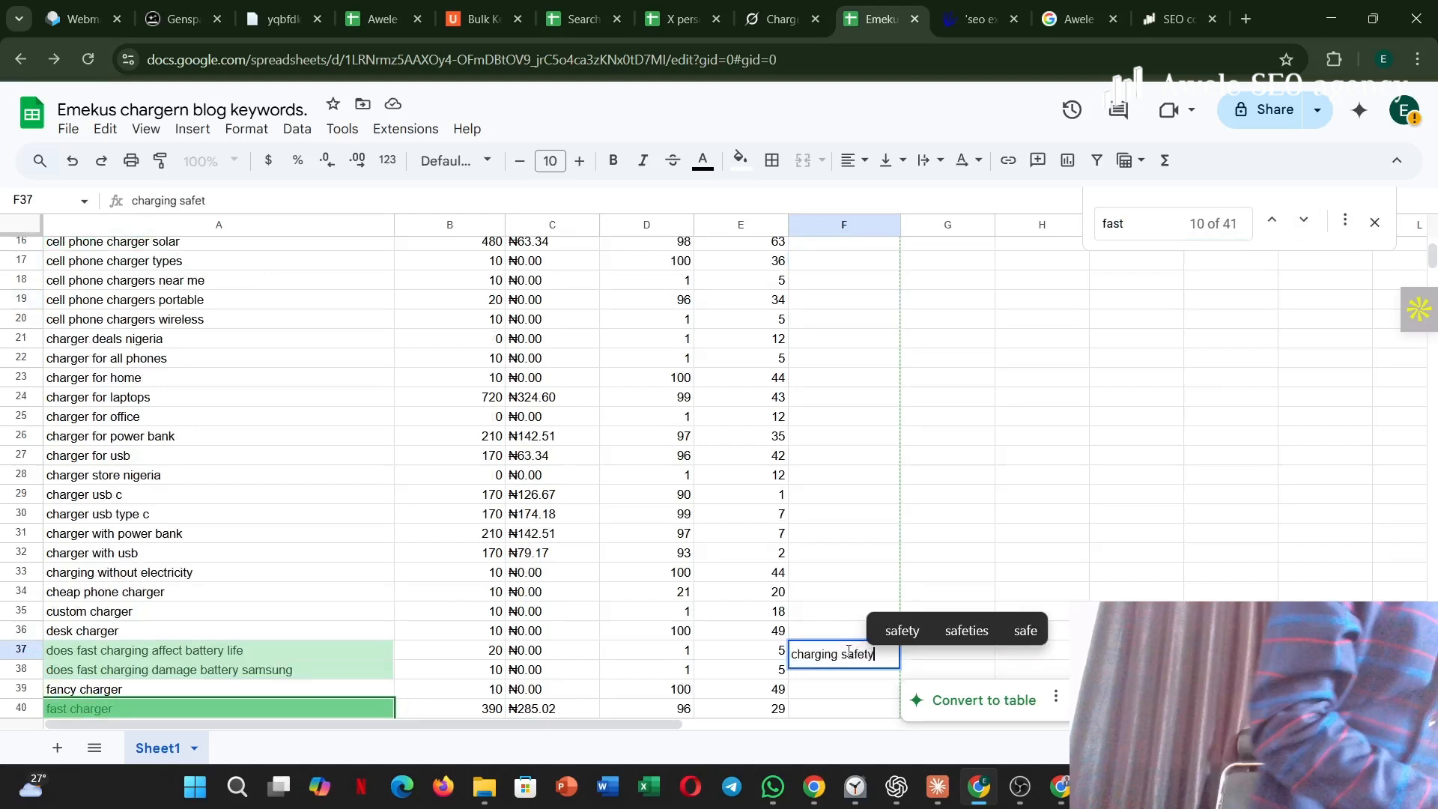
{"action": "key", "text": "Return"}
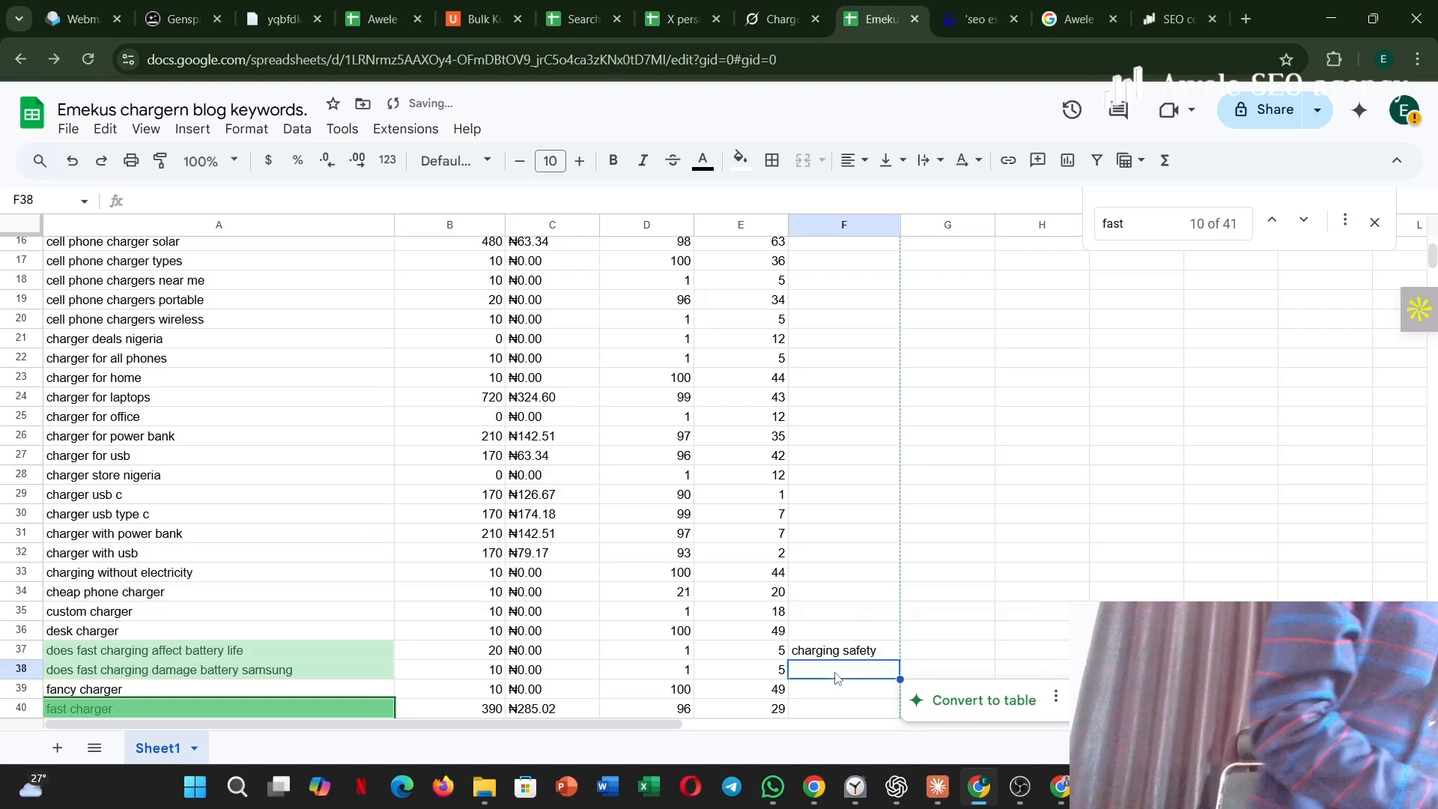
Enter "charging safety" as the topic similarity for "does fast charging damage battery samsung".
{"action": "type", "text": "cha"}
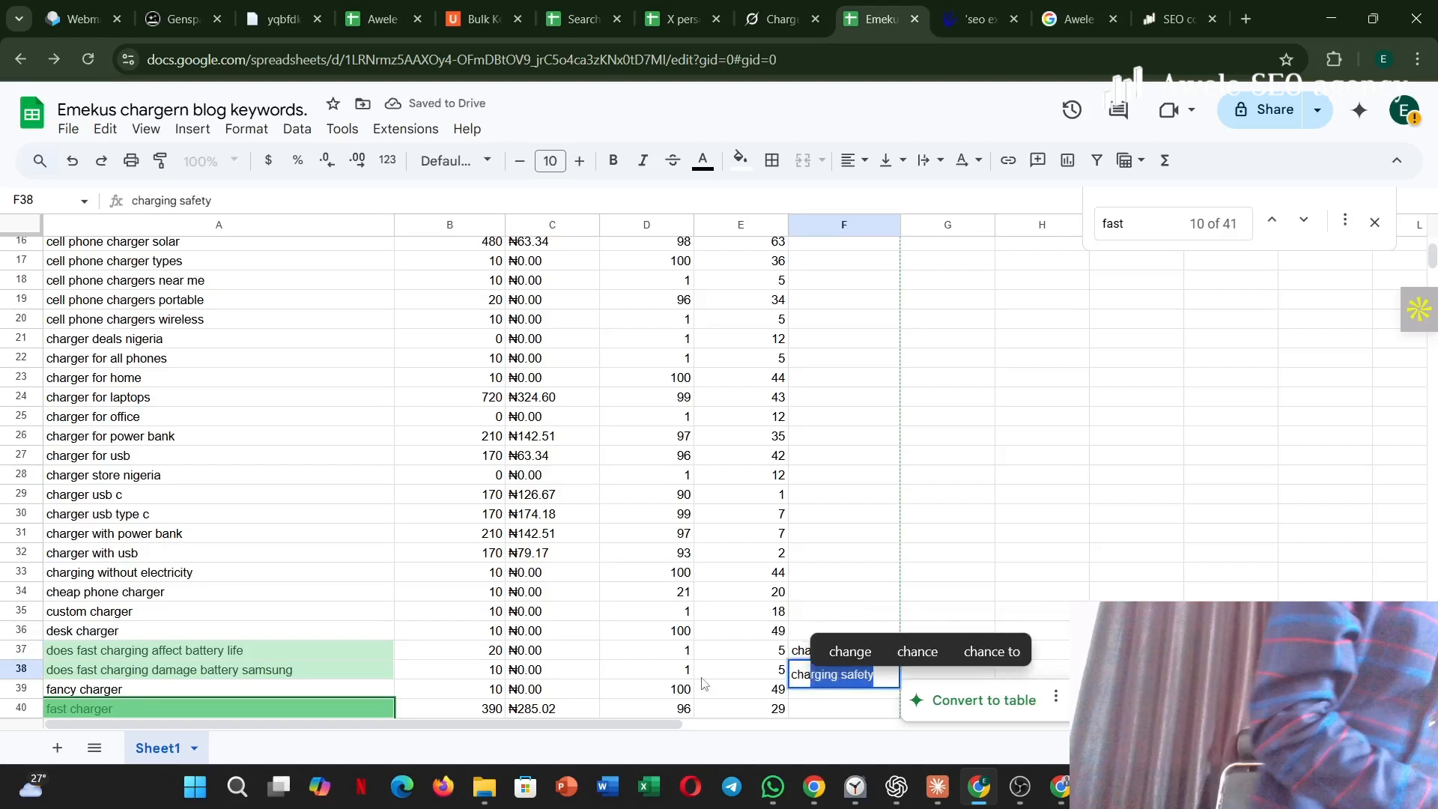
{"action": "key", "text": "Return"}
{"action": "key", "text": "Return"}
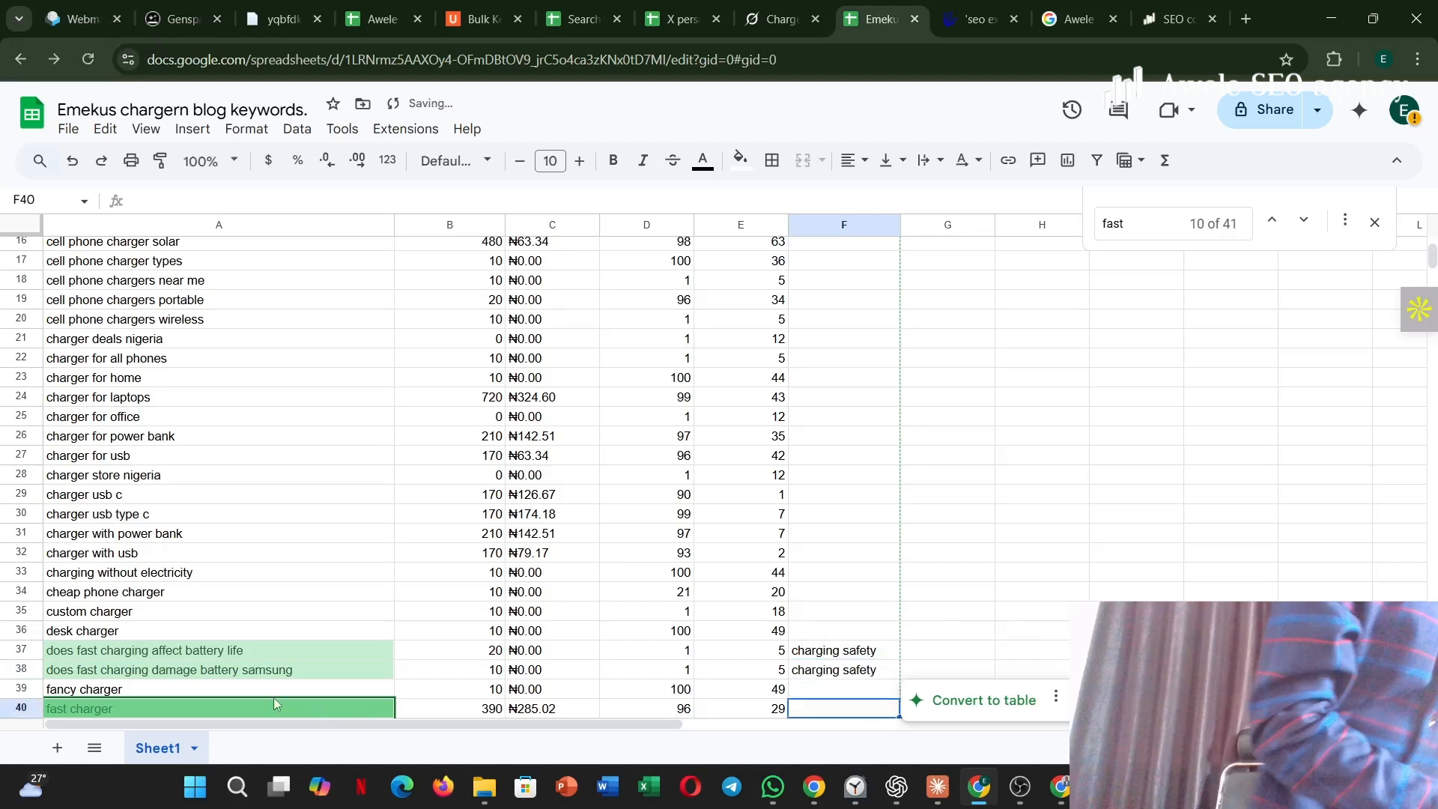
Move the "fast charger" row from row 40 to directly below "a fast charger".
{"action": "left_click_drag", "start_coordinate": [21, 708], "coordinate": [3, 646]}
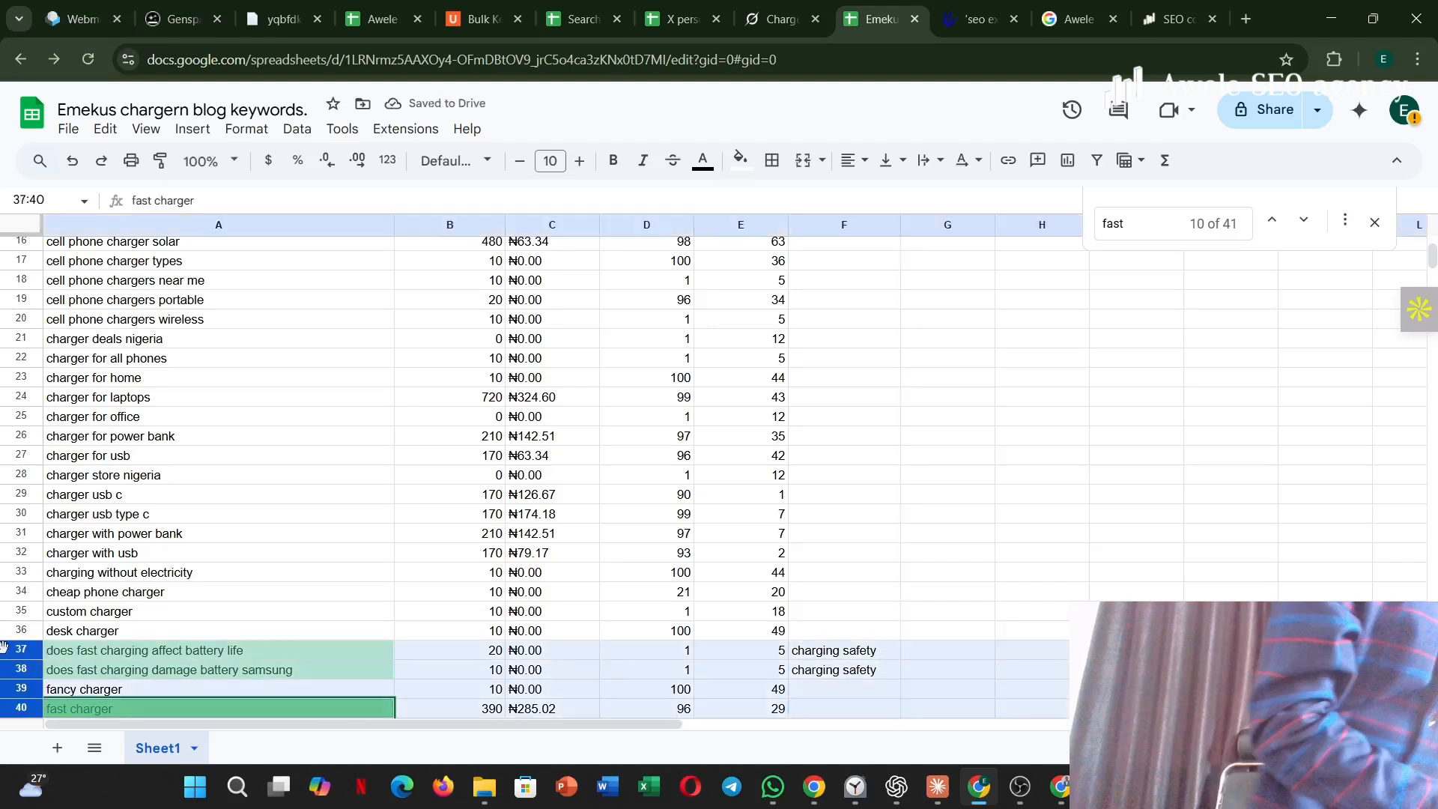
{"action": "left_click", "coordinate": [21, 708]}
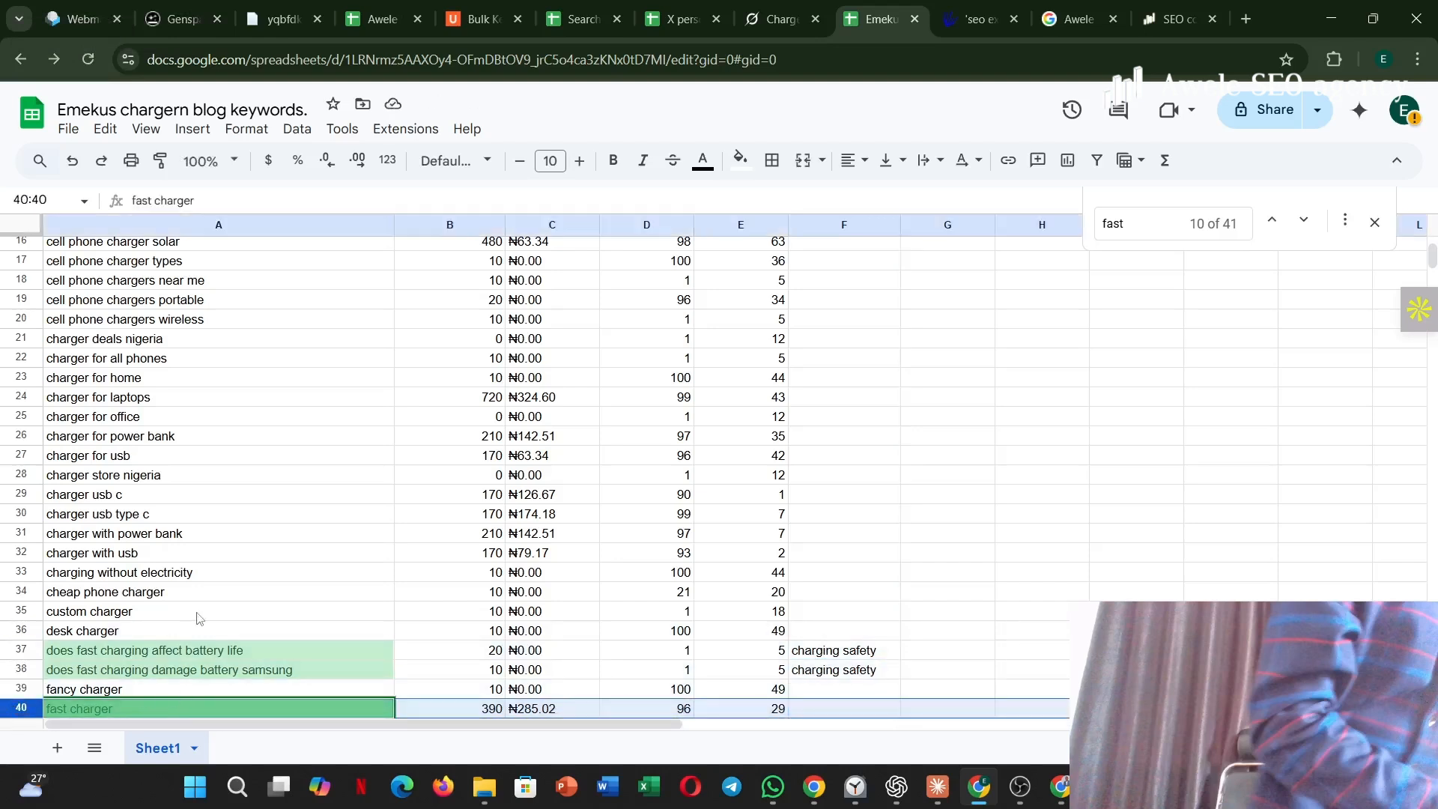
{"action": "scroll", "coordinate": [197, 618], "scroll_direction": "down", "scroll_amount": 3}
{"action": "left_click", "coordinate": [408, 599]}
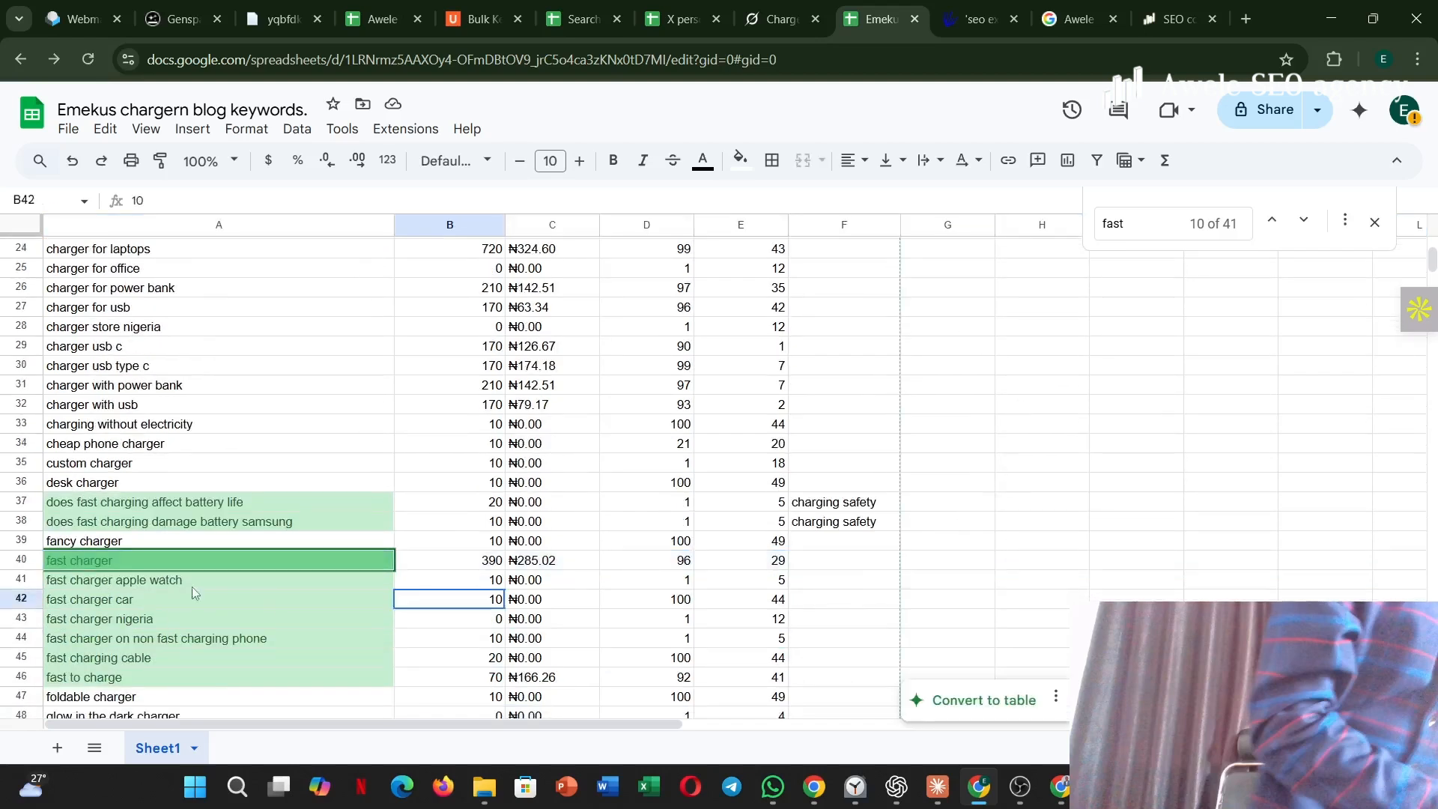
{"action": "mouse_move", "coordinate": [21, 568]}
{"action": "left_mouse_down"}
{"action": "mouse_move", "coordinate": [5, 501]}
{"action": "mouse_move", "coordinate": [14, 259]}
{"action": "mouse_move", "coordinate": [15, 571]}
{"action": "left_mouse_up"}
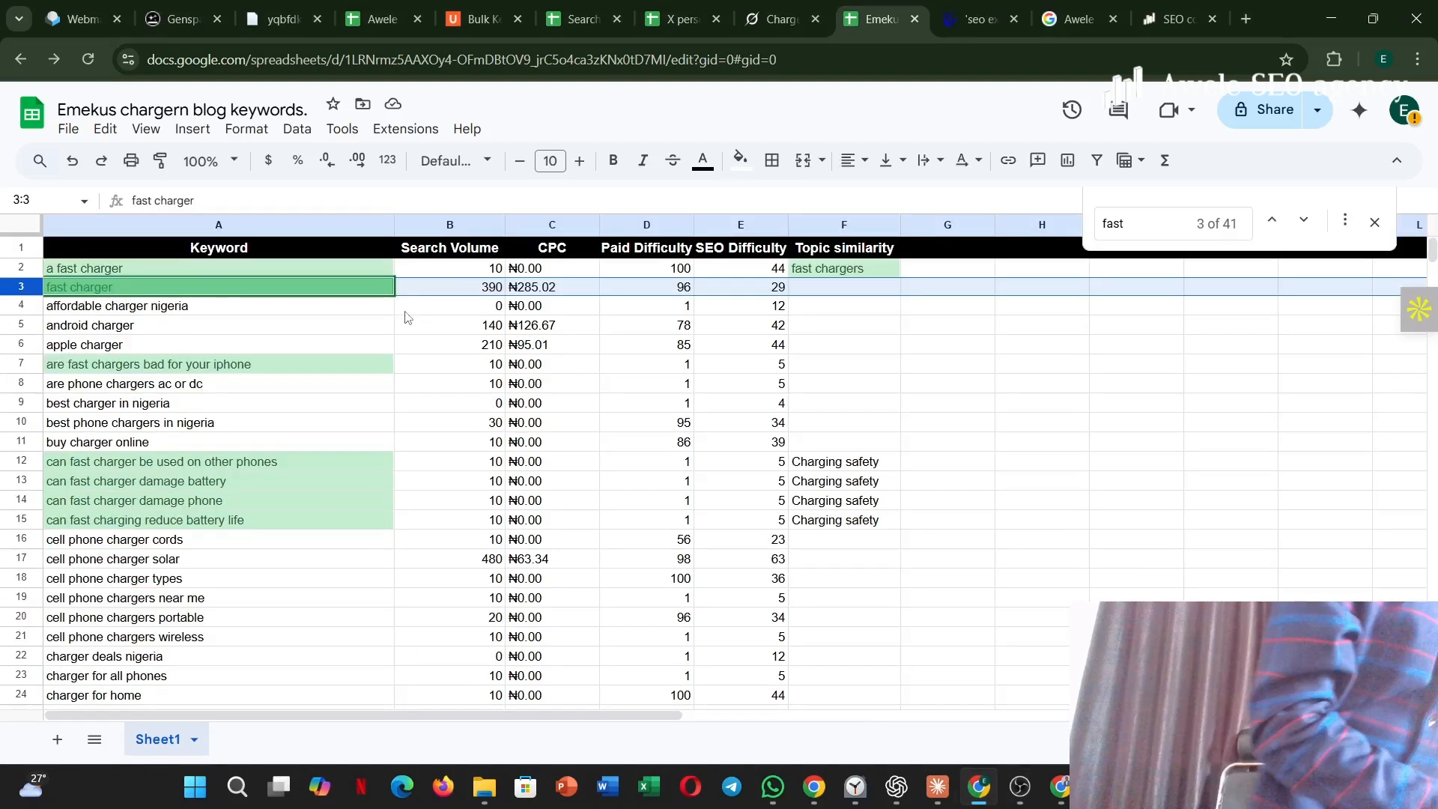
Go through the "fast" matches to "fast charger apple watch" and move its row directly below the "fast charger" row.
{"action": "left_click", "coordinate": [1304, 220]}
{"action": "left_click", "coordinate": [1304, 220]}
{"action": "left_click", "coordinate": [1304, 220]}
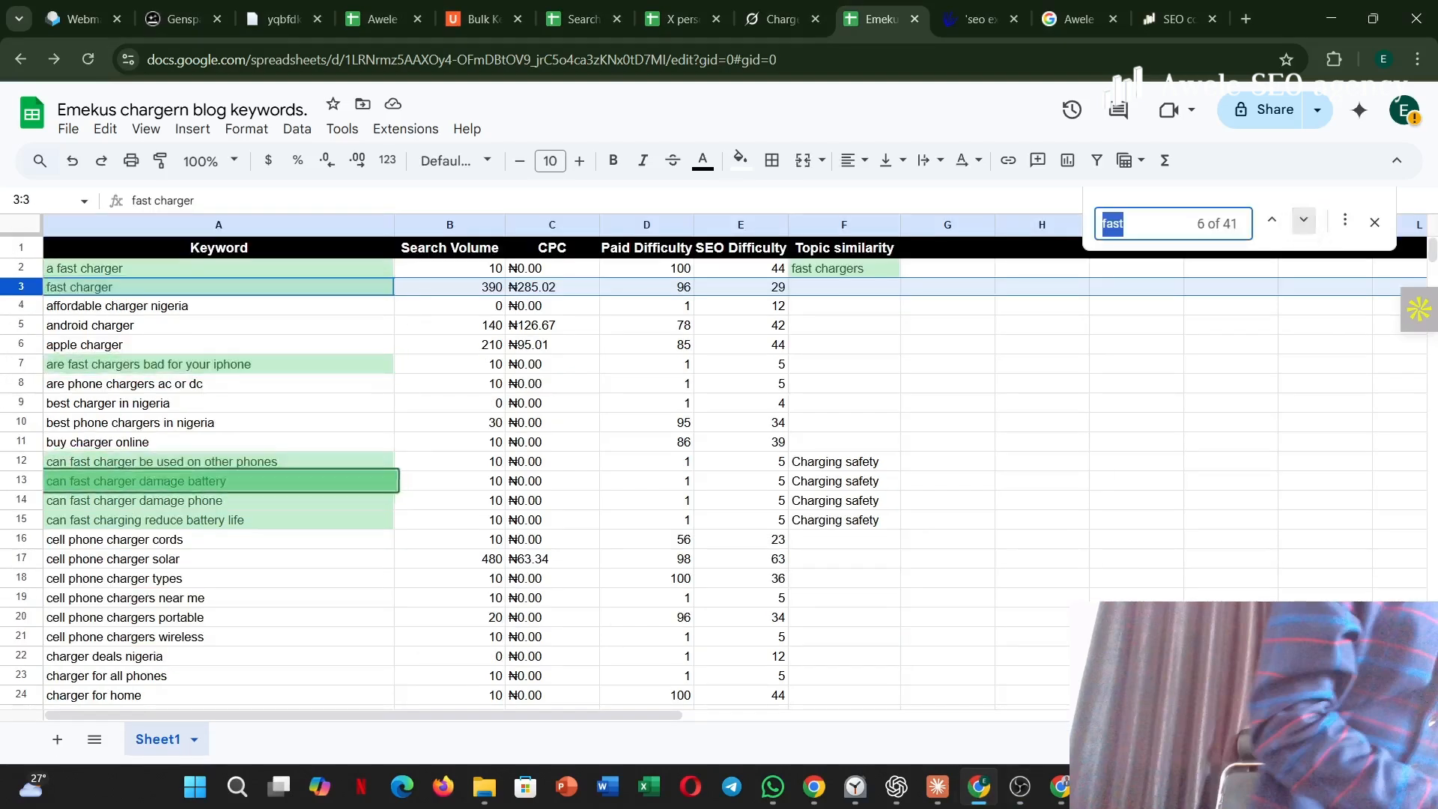
{"action": "left_click", "coordinate": [1304, 221]}
{"action": "left_click", "coordinate": [1304, 220]}
{"action": "left_click", "coordinate": [1304, 220]}
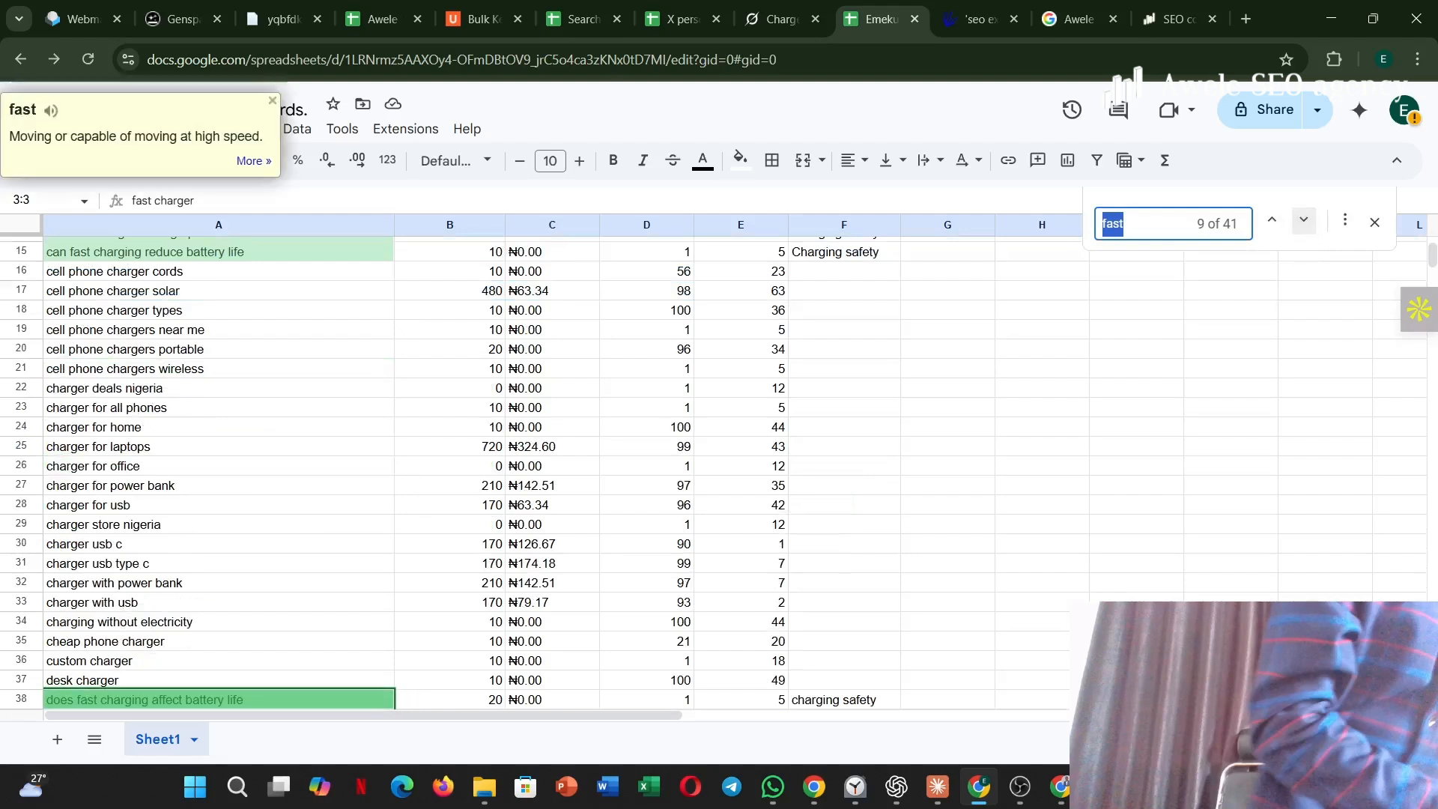
{"action": "key", "text": "Return"}
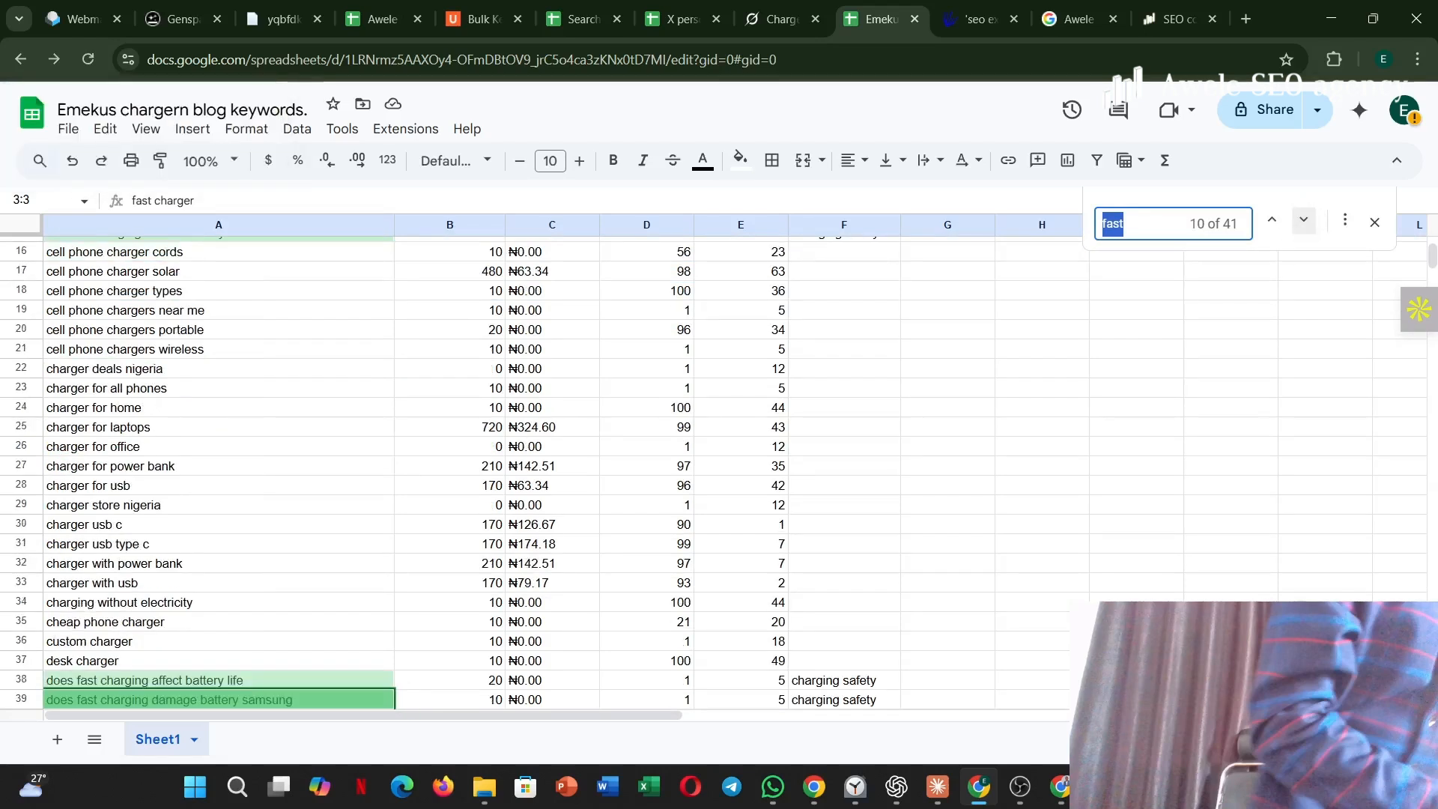
{"action": "key", "text": "Return"}
{"action": "key", "text": "Return"}
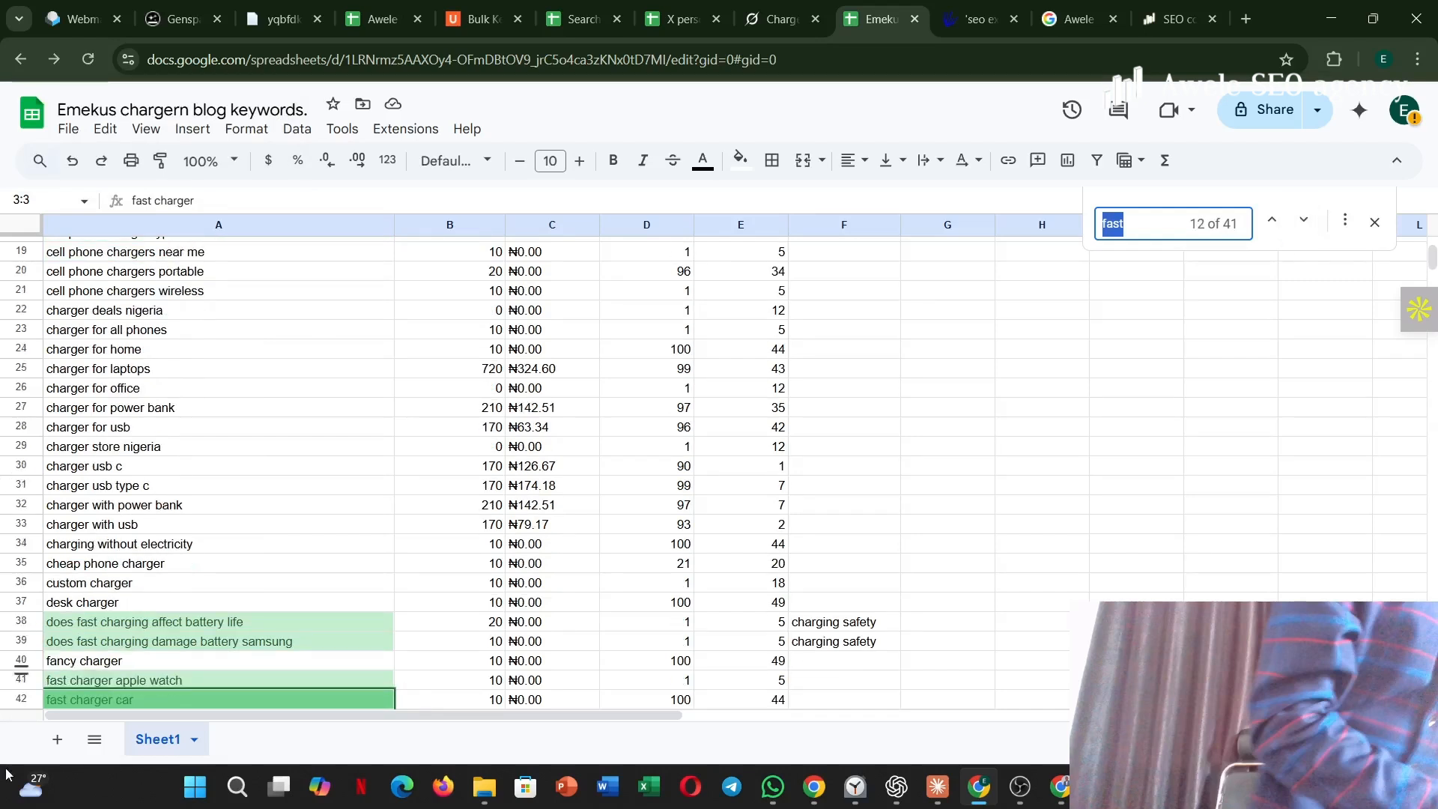
{"action": "left_click", "coordinate": [11, 679]}
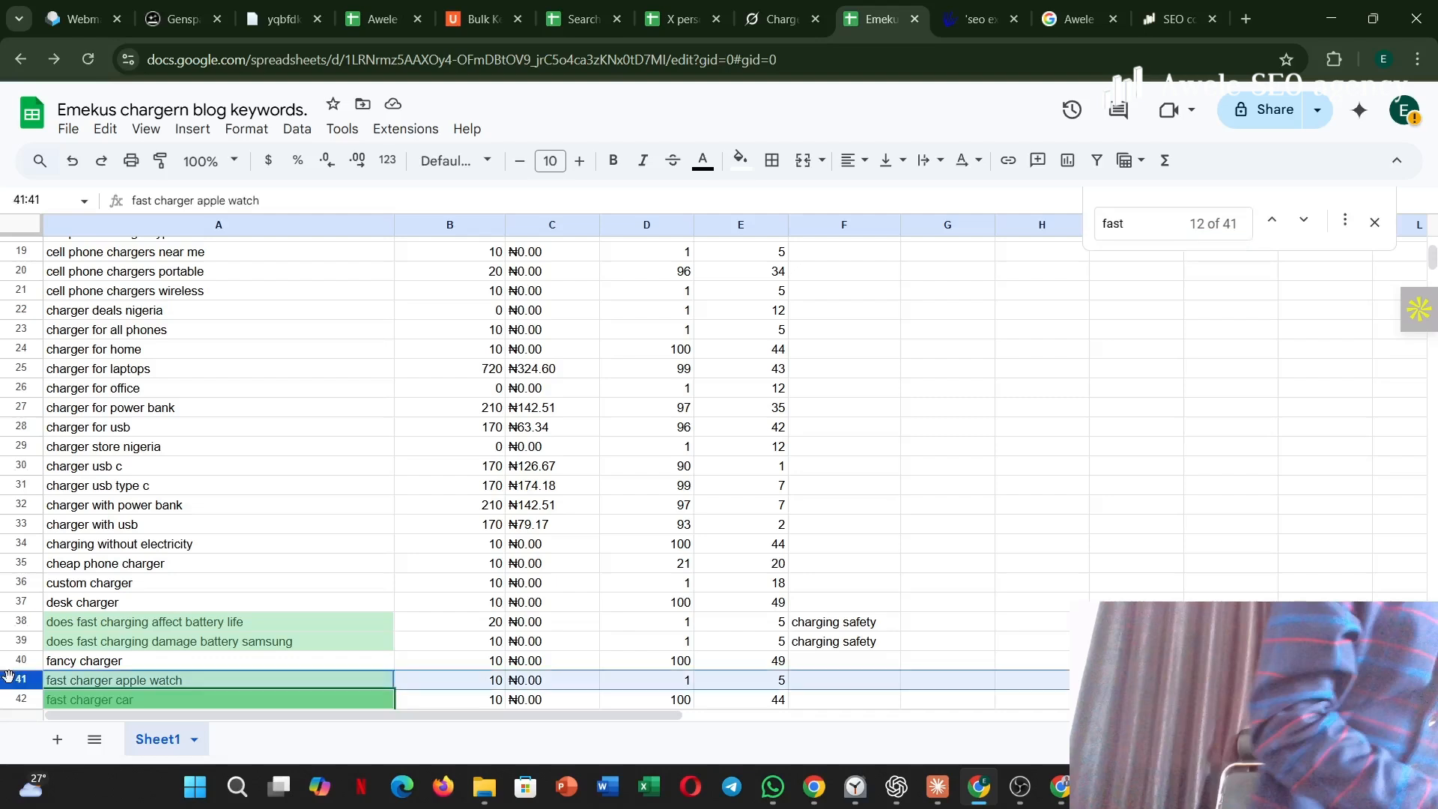
{"action": "left_click_drag", "start_coordinate": [9, 677], "coordinate": [3, 307]}
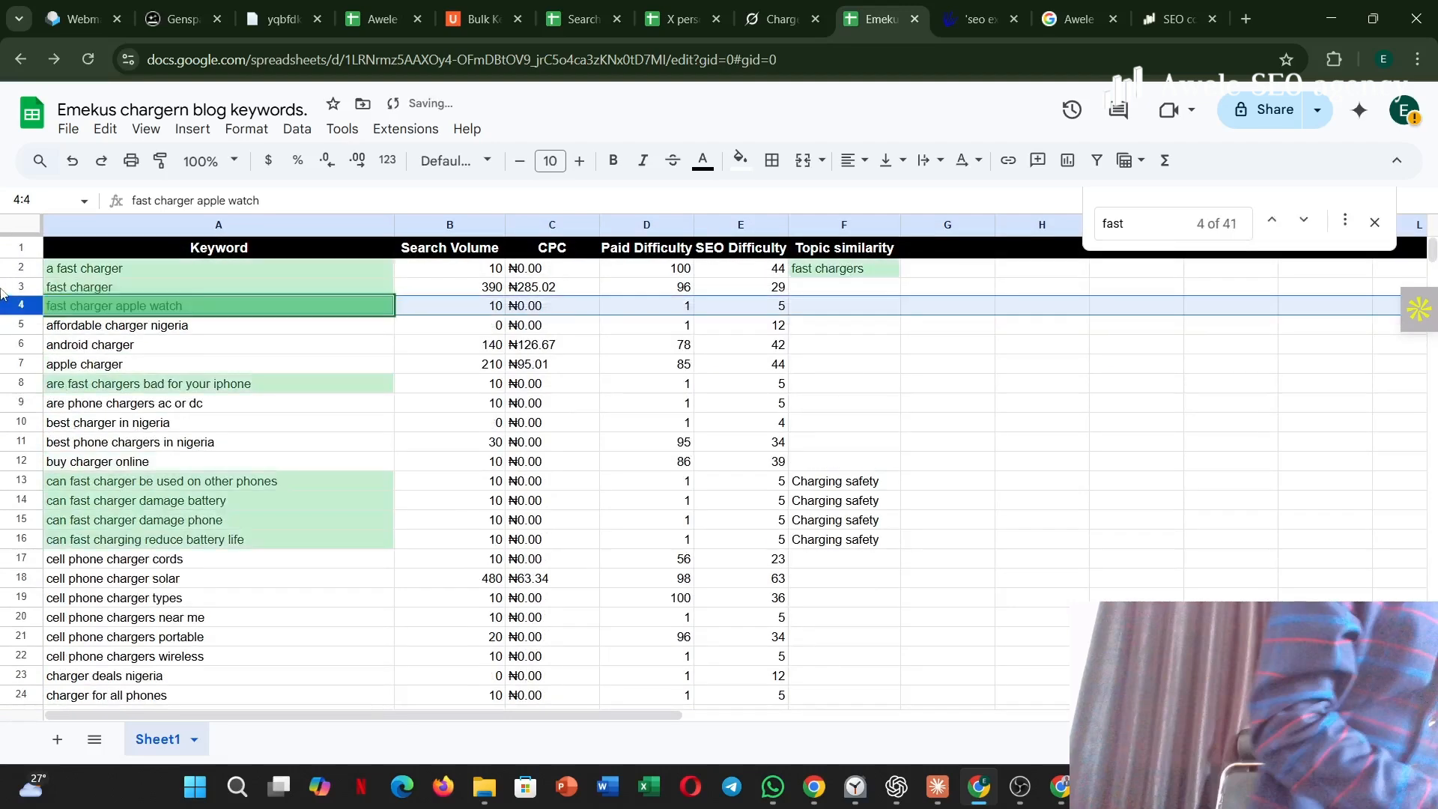
Enter "fast chargers" as the topic similarity for the "fast charger" keyword in row 3 and close the sheet search.
{"action": "left_click", "coordinate": [815, 280]}
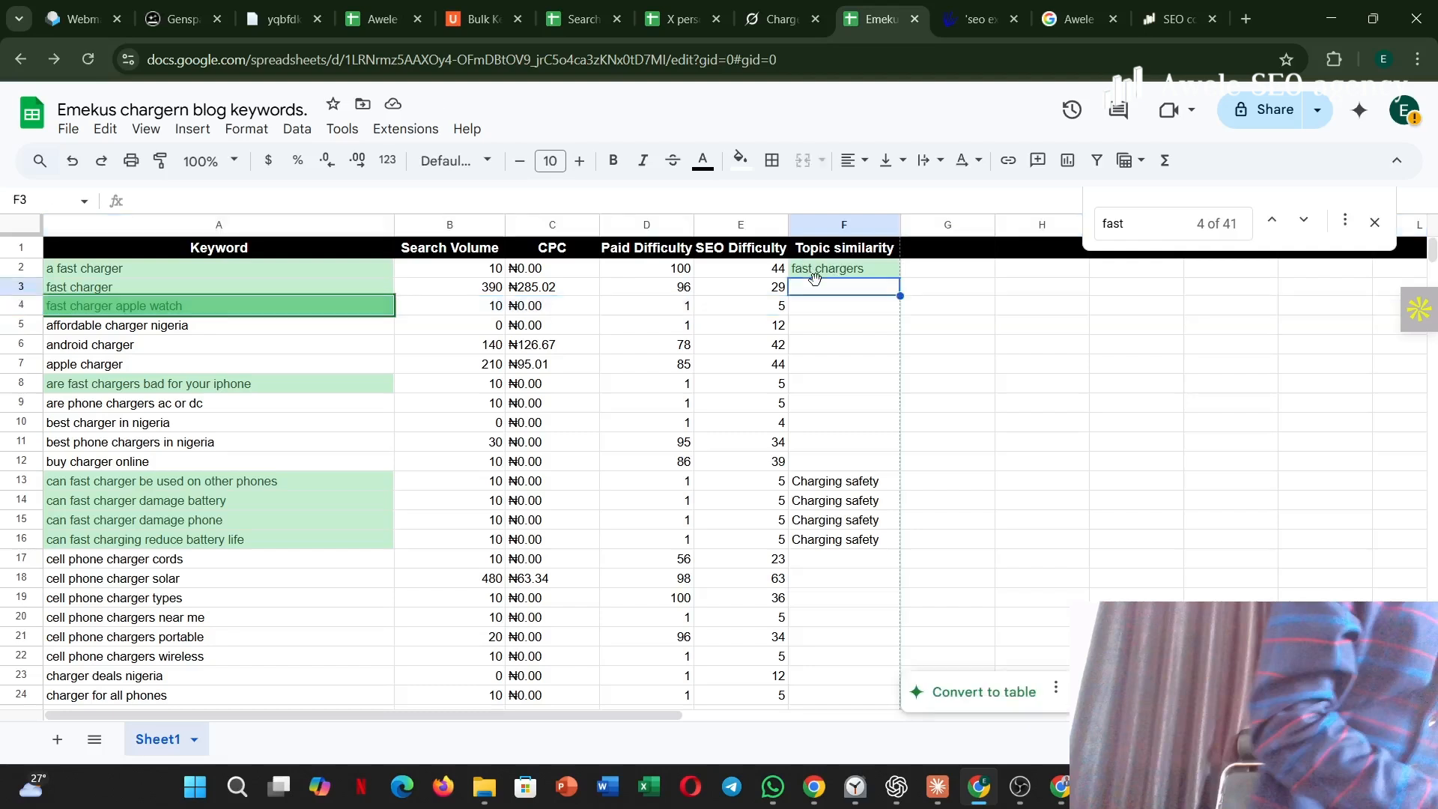
{"action": "type", "text": "fast chargers"}
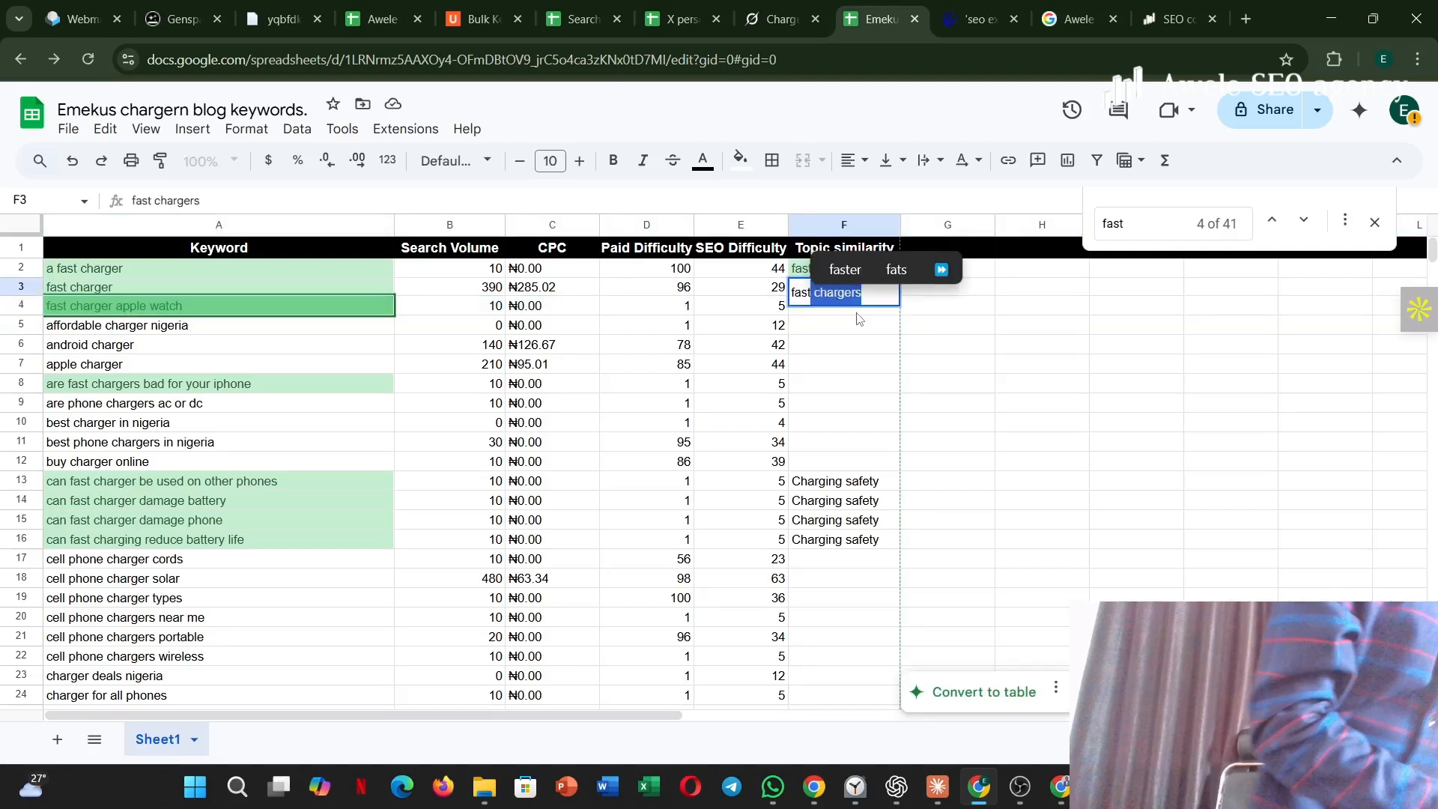
{"action": "key", "text": "Return"}
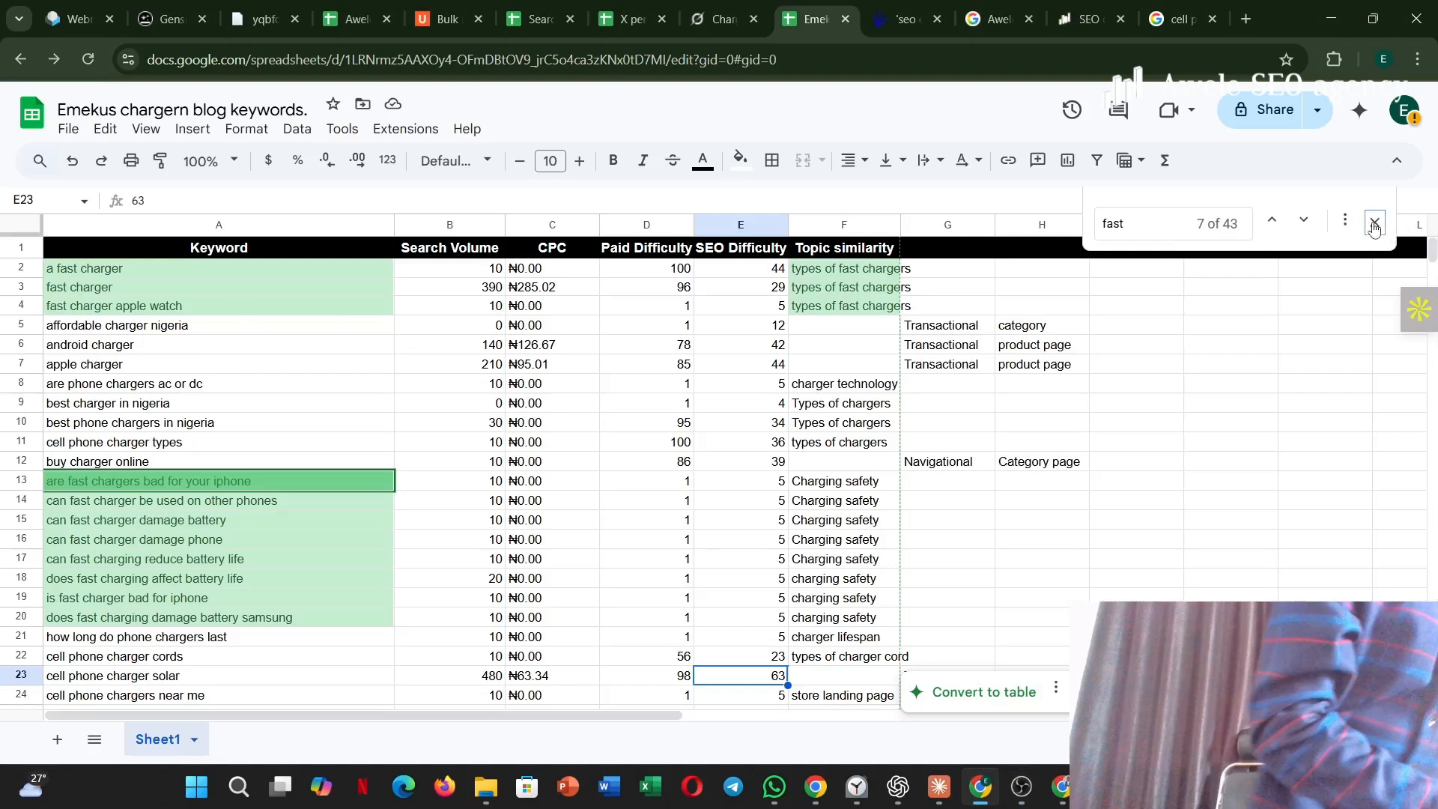
{"action": "left_click", "coordinate": [1375, 227]}
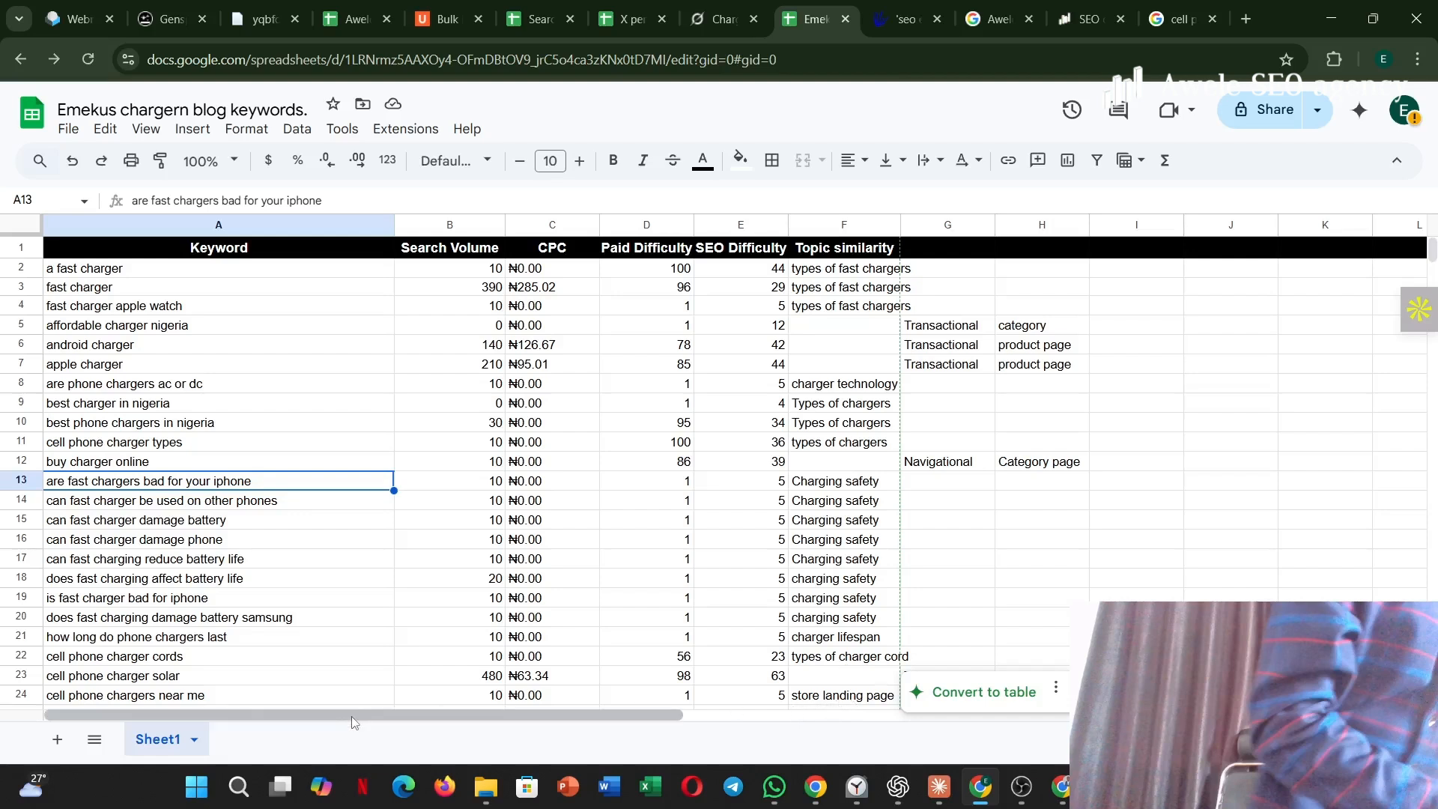
Fill the "best phone chargers in nigeria" and "best charger in nigeria" rows with green.
{"action": "left_click", "coordinate": [219, 696]}
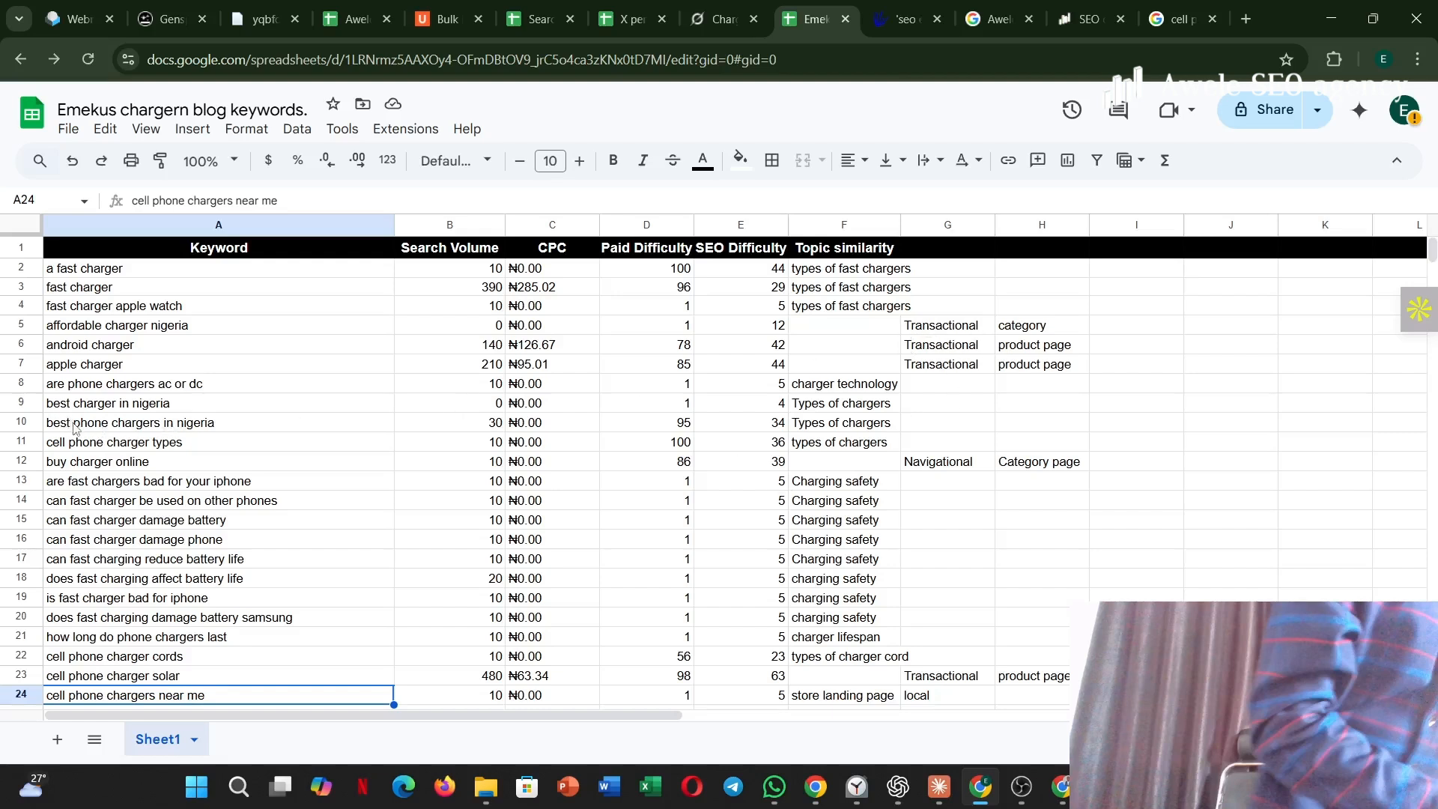
{"action": "left_click", "coordinate": [6, 421]}
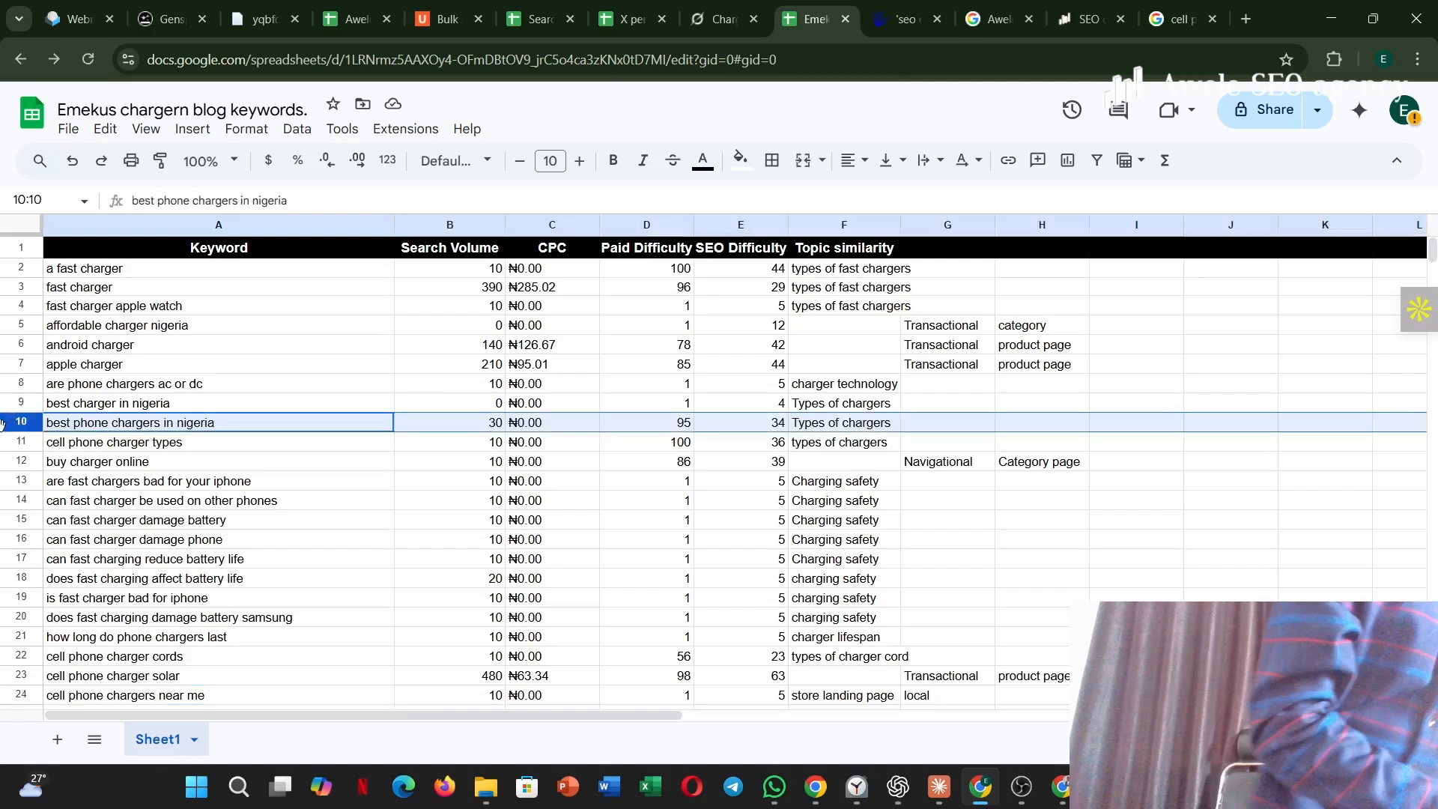
{"action": "left_click", "coordinate": [740, 159]}
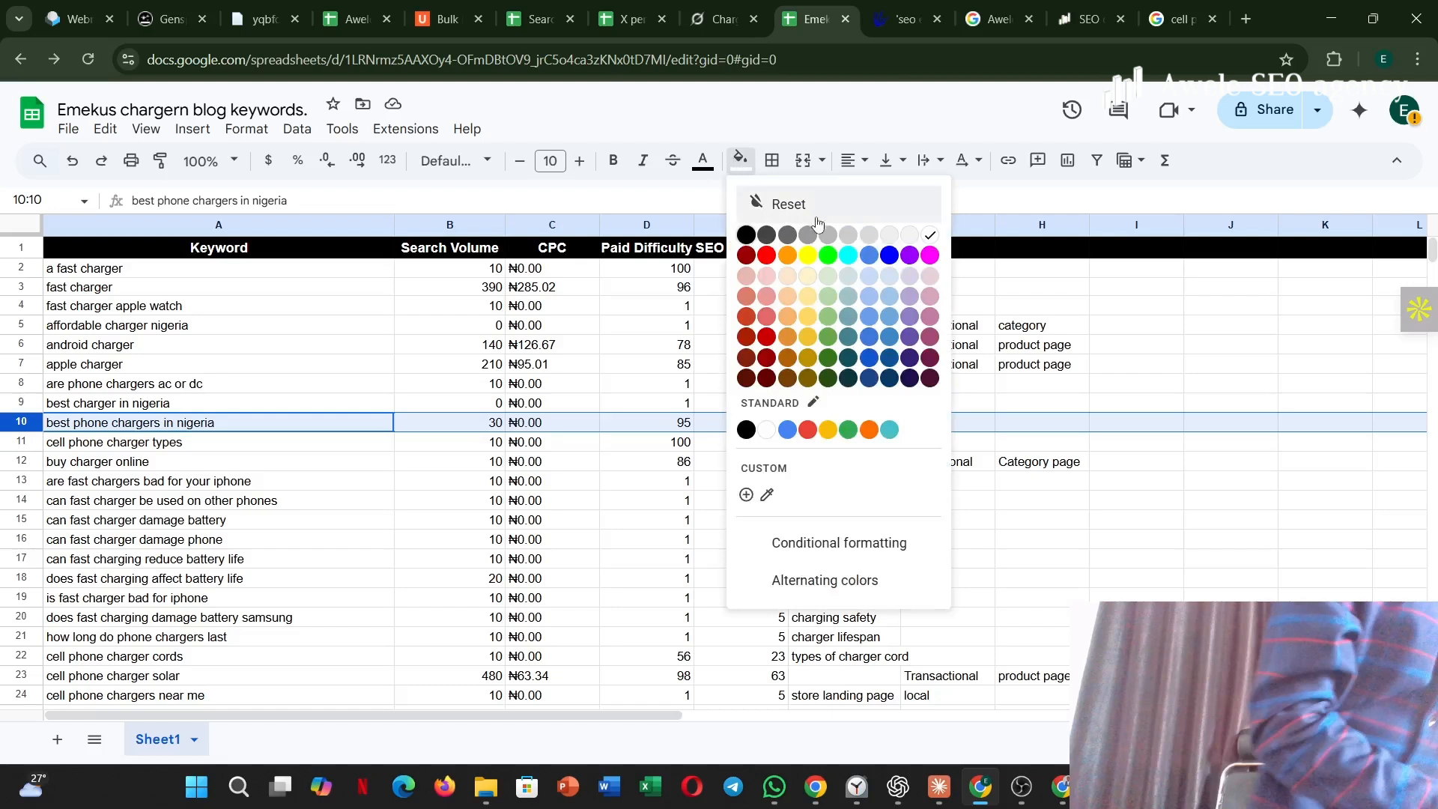
{"action": "left_click", "coordinate": [828, 255]}
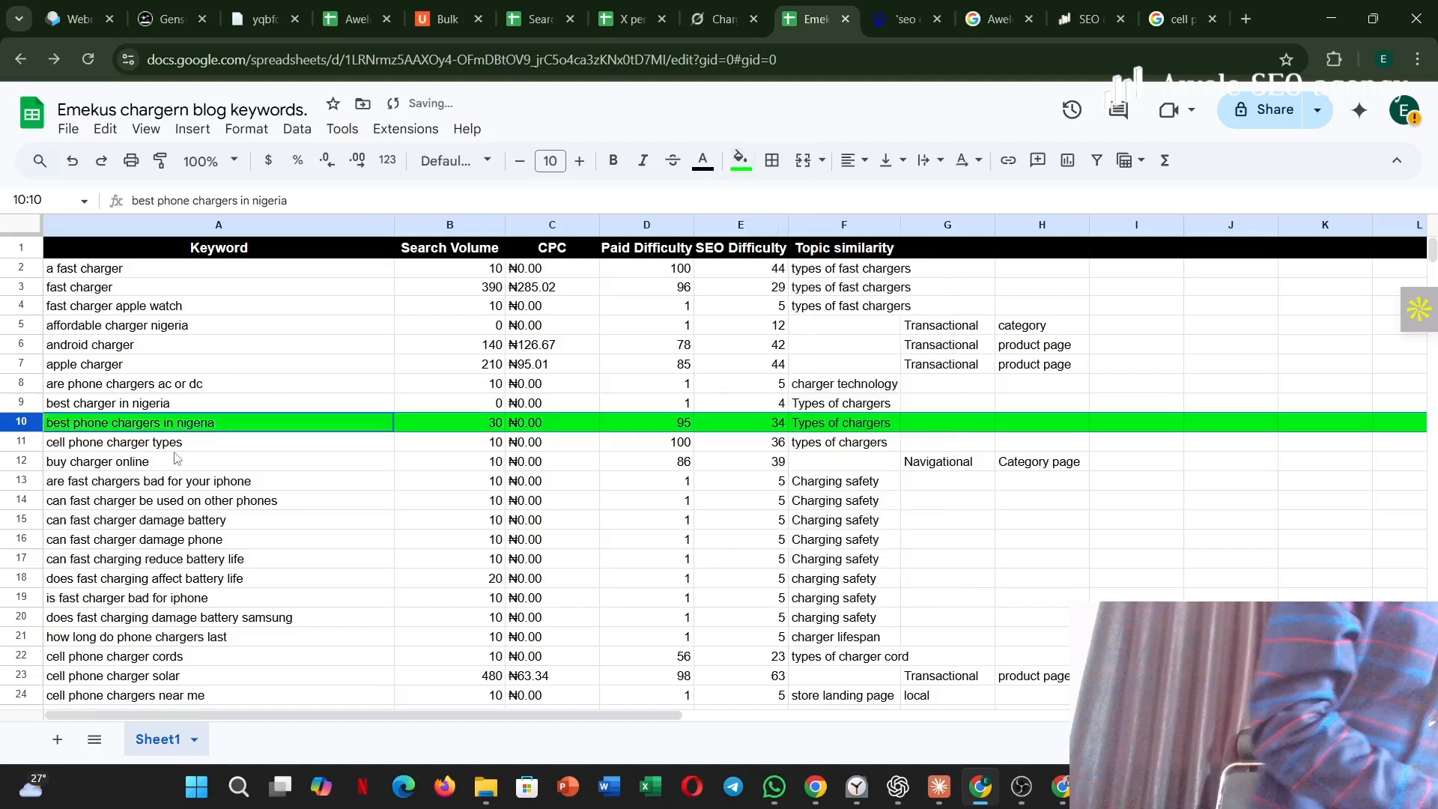
{"action": "left_click", "coordinate": [34, 405]}
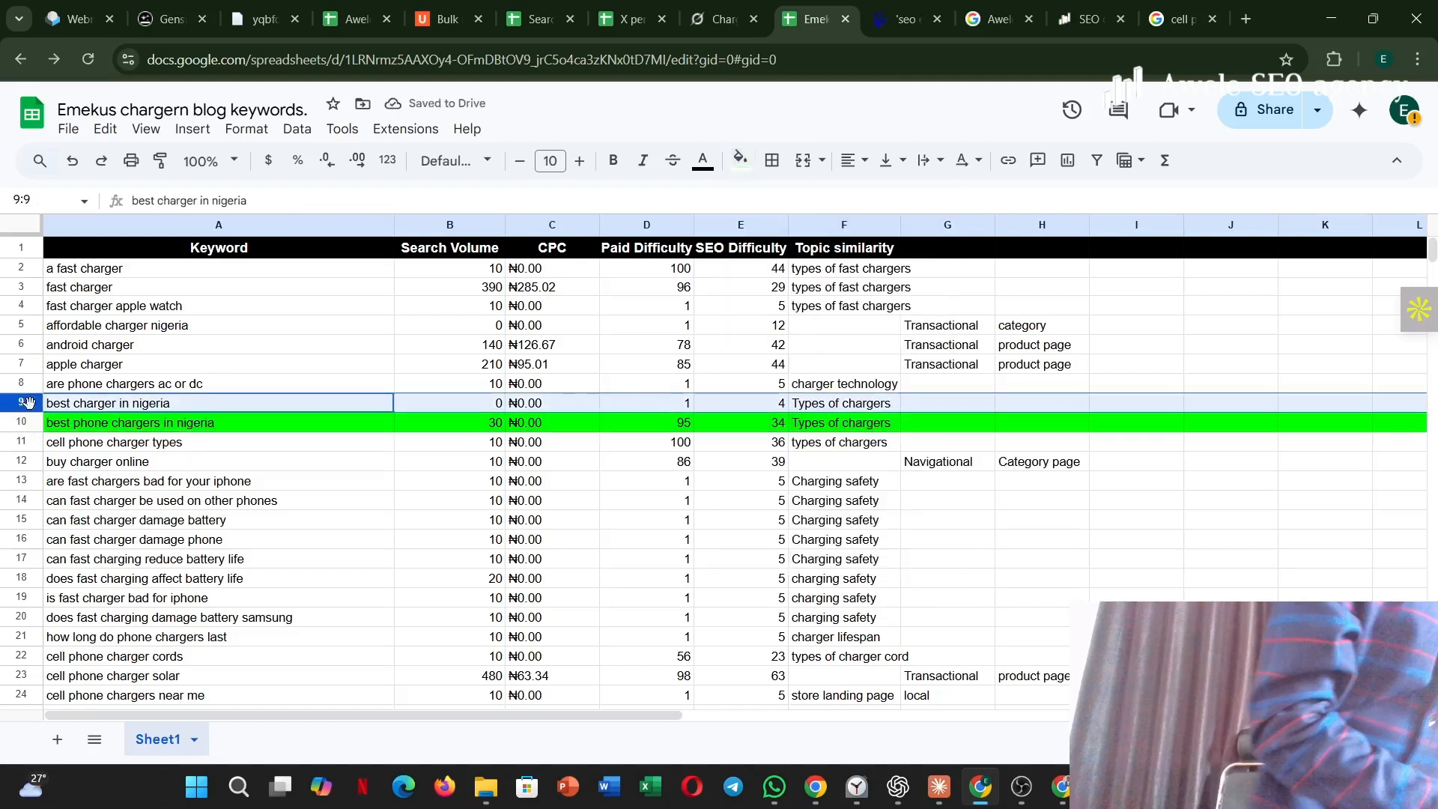
{"action": "left_click", "coordinate": [740, 161]}
{"action": "left_click", "coordinate": [829, 256]}
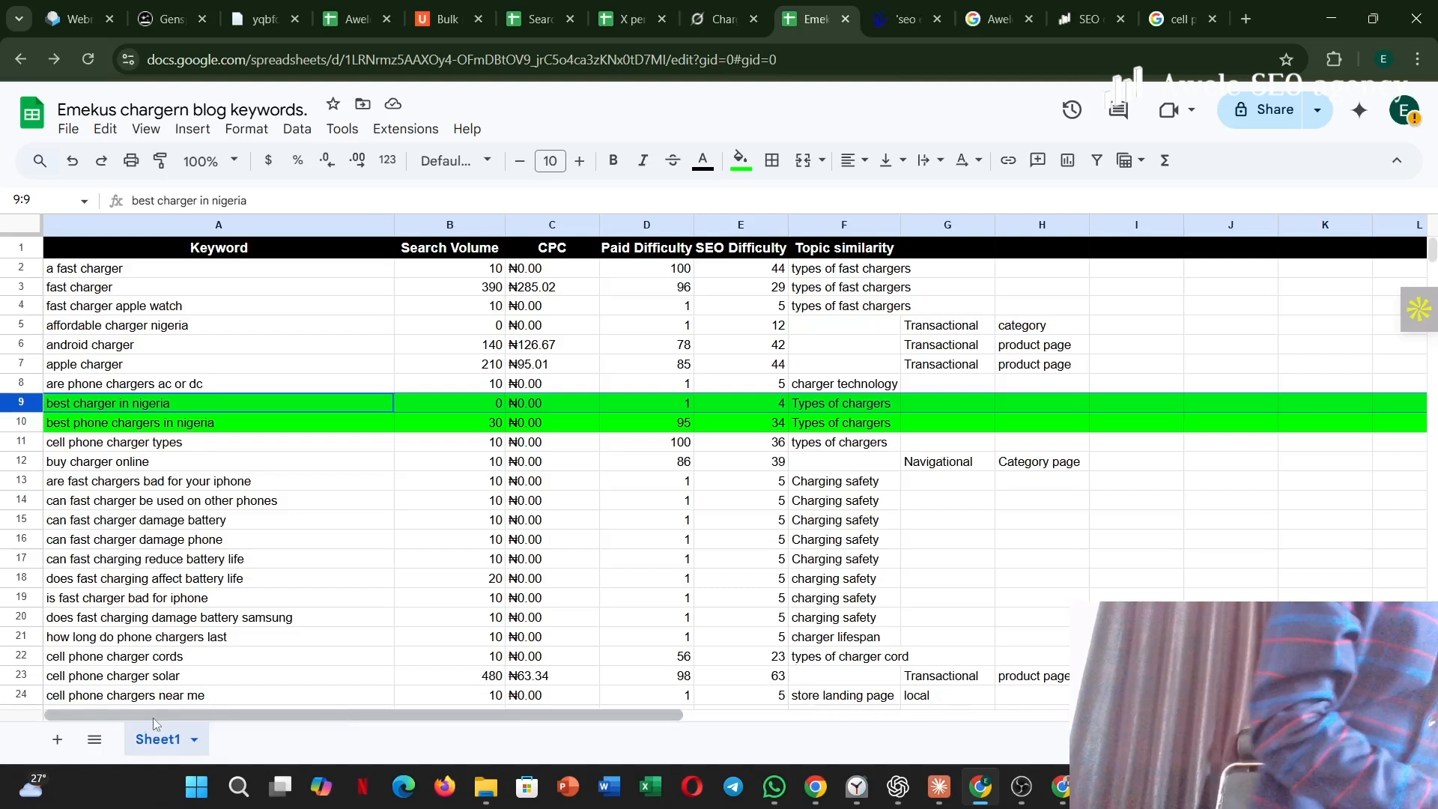
Fill the "cell phone chargers near me" row with green.
{"action": "left_click", "coordinate": [20, 696]}
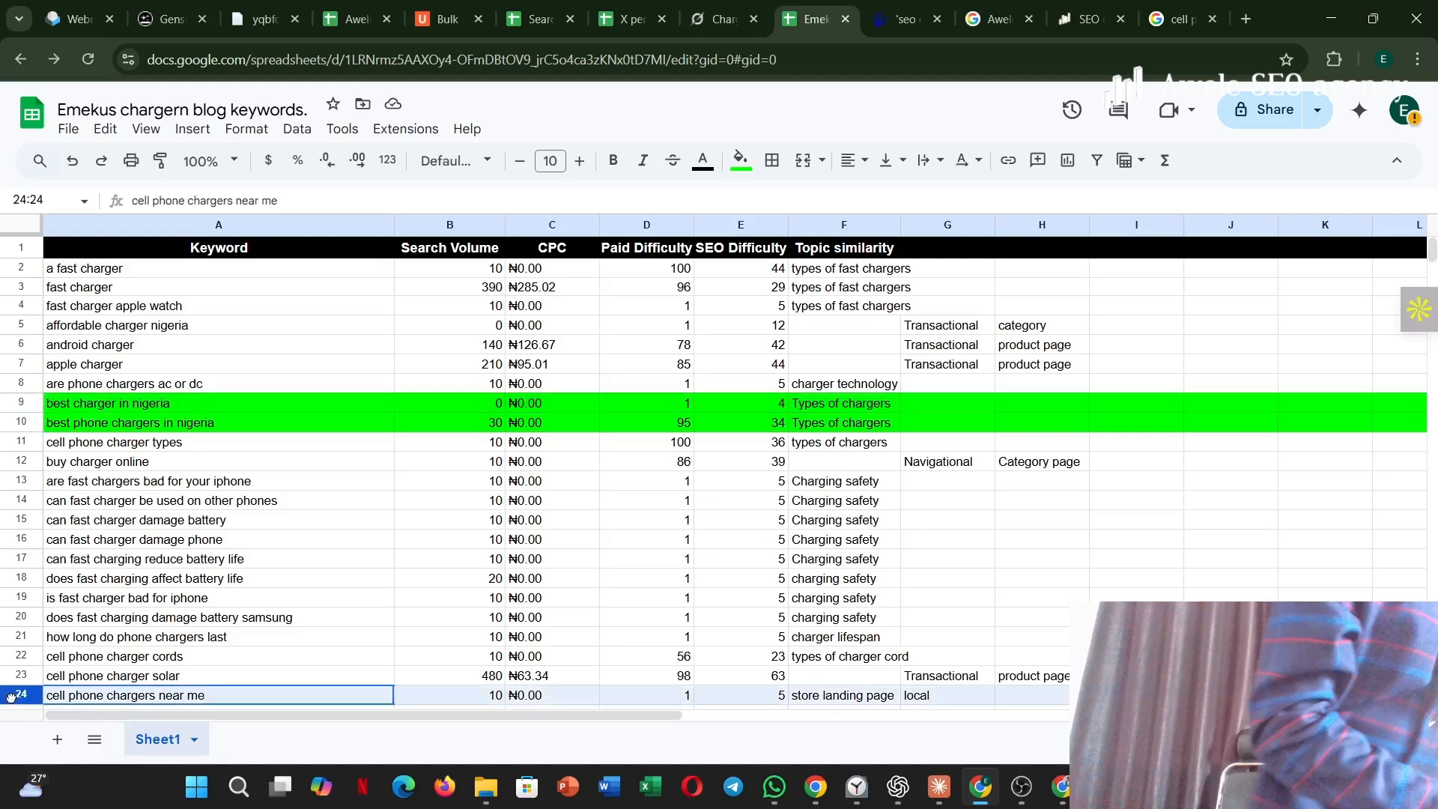
{"action": "left_click", "coordinate": [741, 160]}
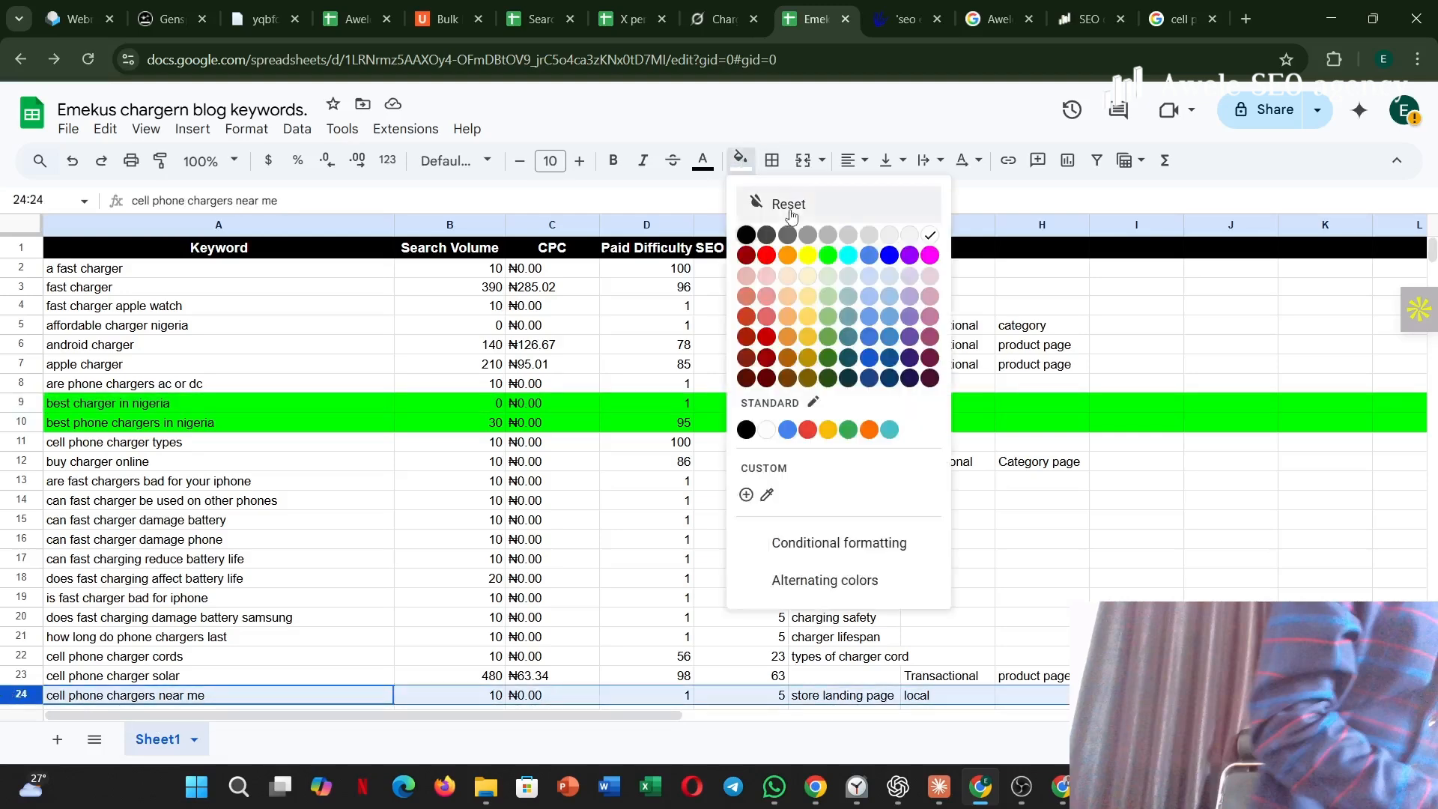
{"action": "left_click", "coordinate": [834, 261]}
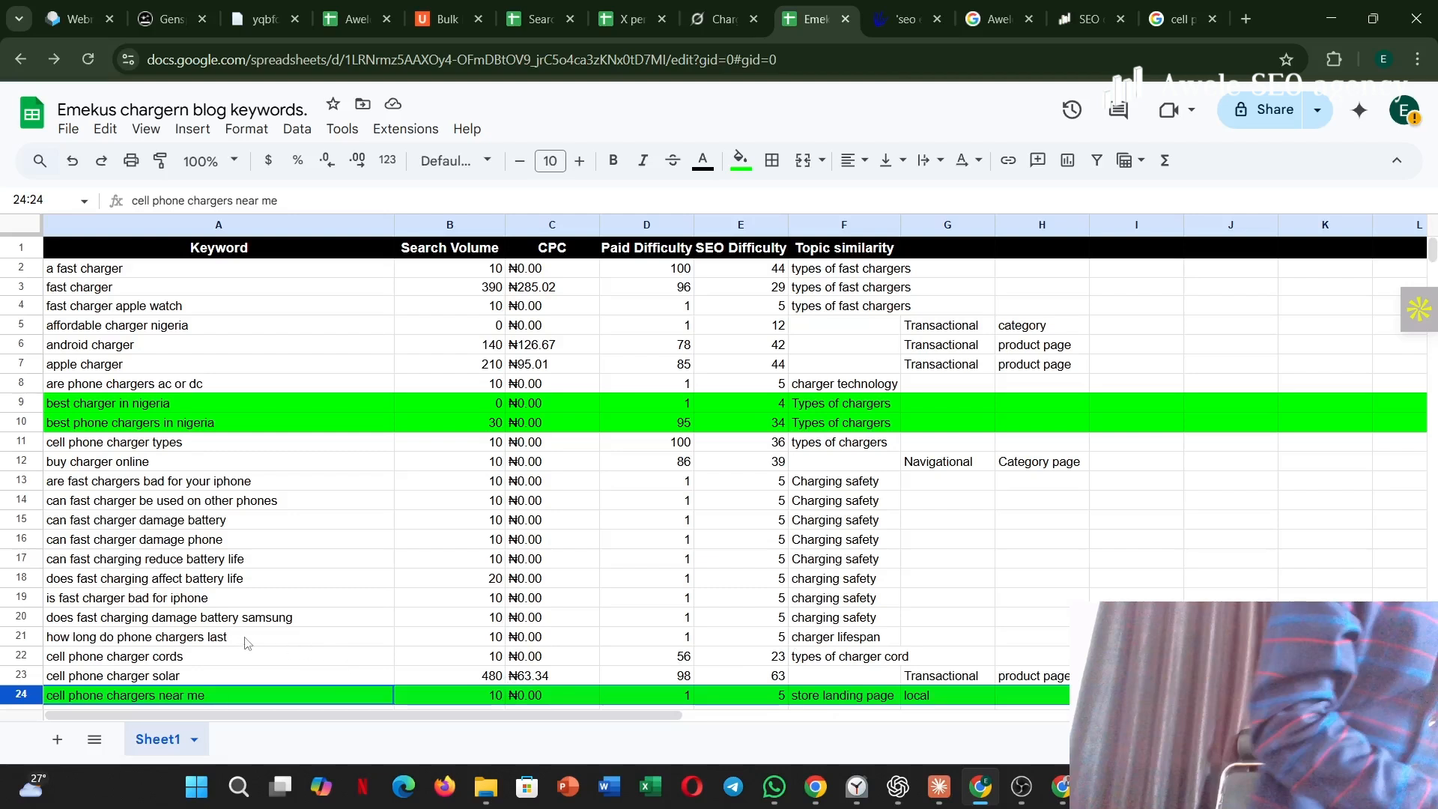
Fill the "how long do phone chargers last" row with magenta.
{"action": "left_click", "coordinate": [11, 636]}
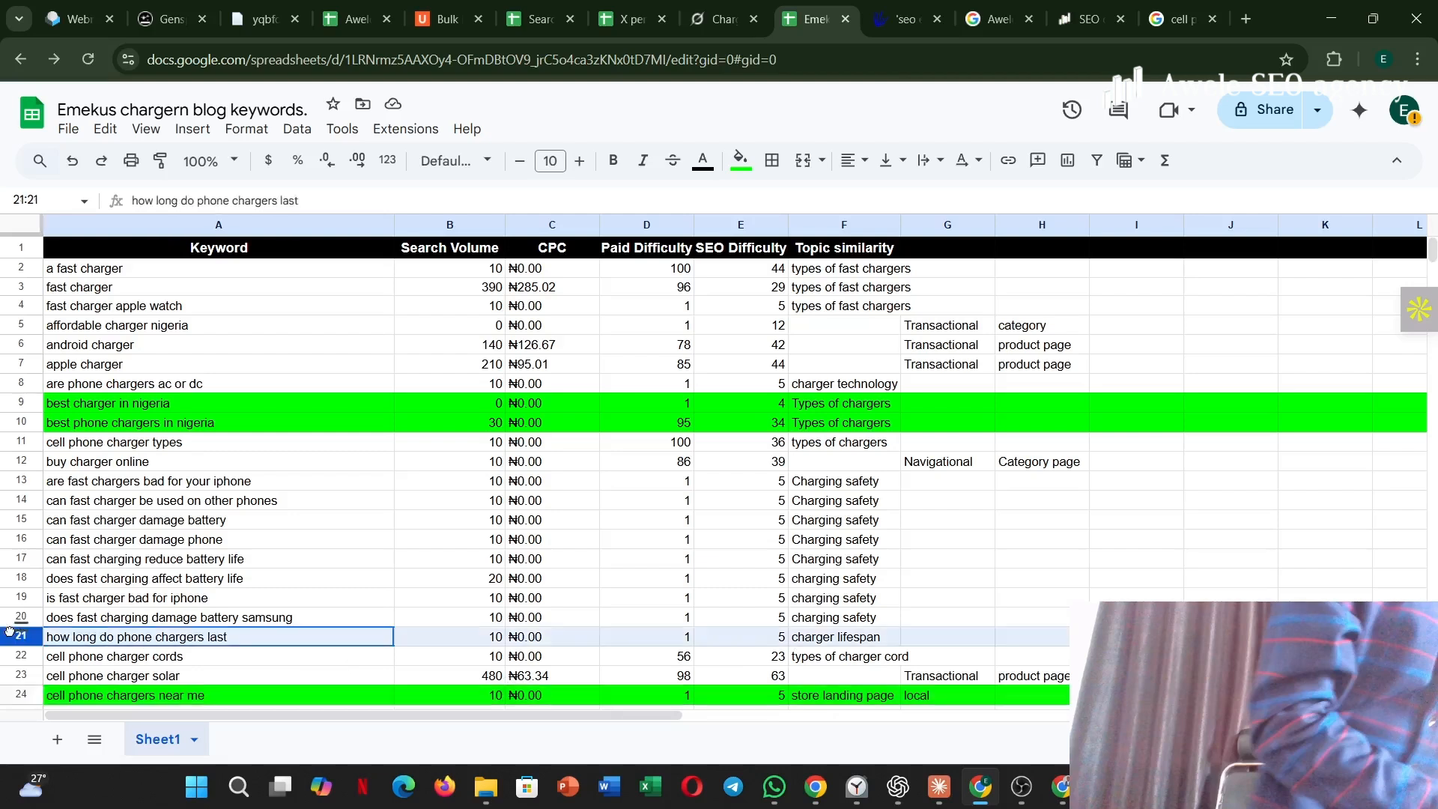
{"action": "left_click", "coordinate": [738, 162]}
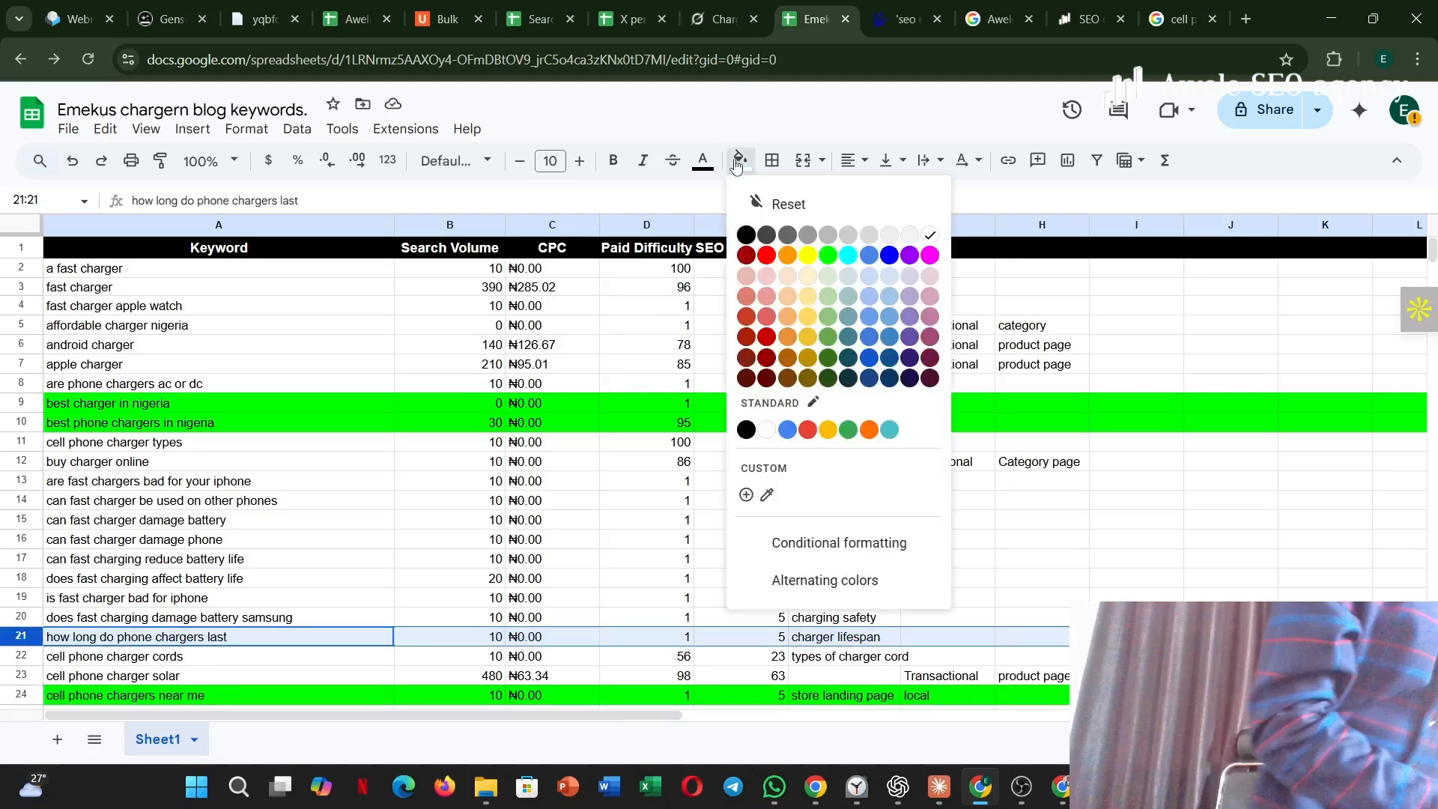
{"action": "left_click", "coordinate": [929, 256]}
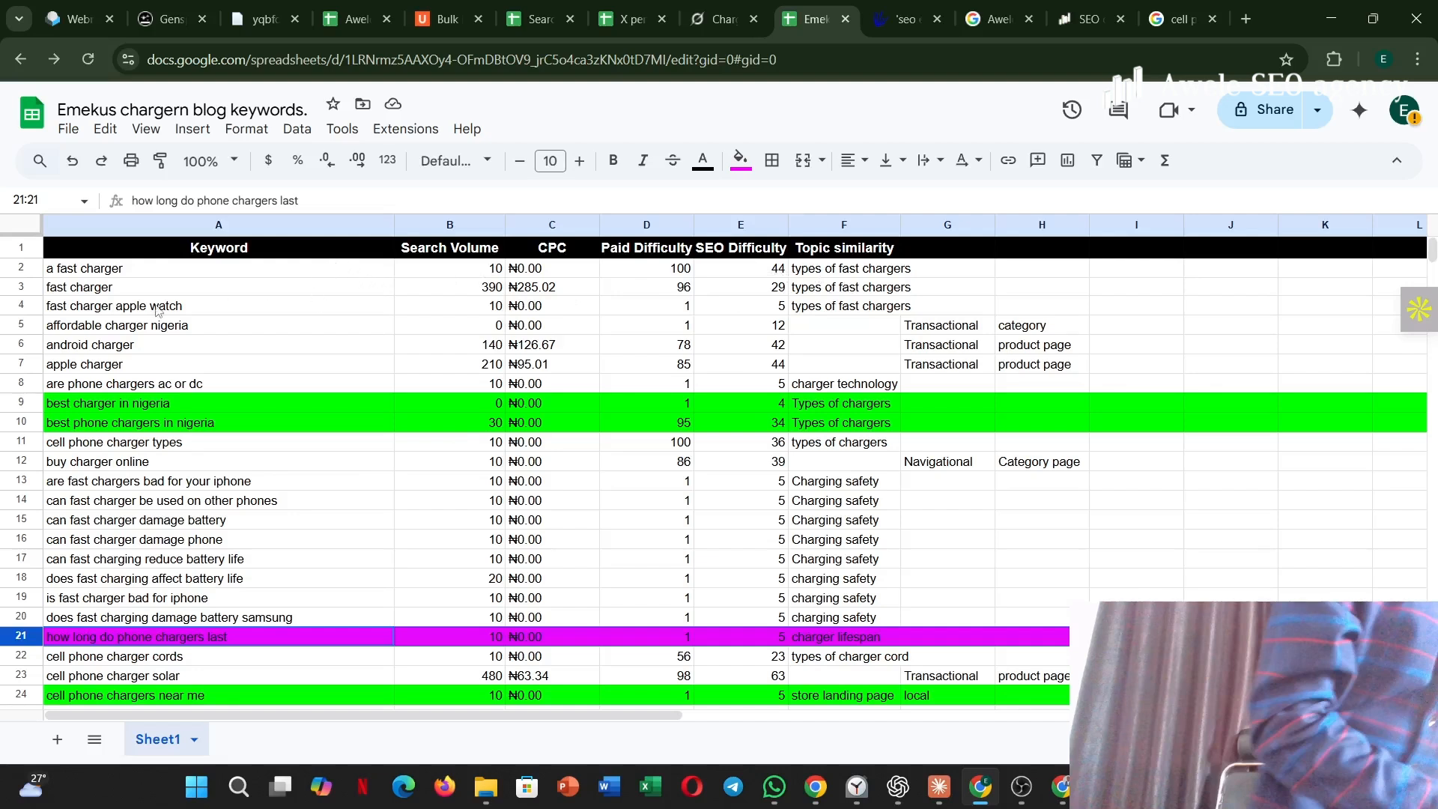
Fill the three "types of fast chargers" keyword rows, 2 to 4, with green across columns A to P.
{"action": "left_click", "coordinate": [21, 268]}
{"action": "mouse_move", "coordinate": [22, 268]}
{"action": "left_mouse_down"}
{"action": "mouse_move", "coordinate": [18, 285]}
{"action": "mouse_move", "coordinate": [19, 266]}
{"action": "left_mouse_up"}
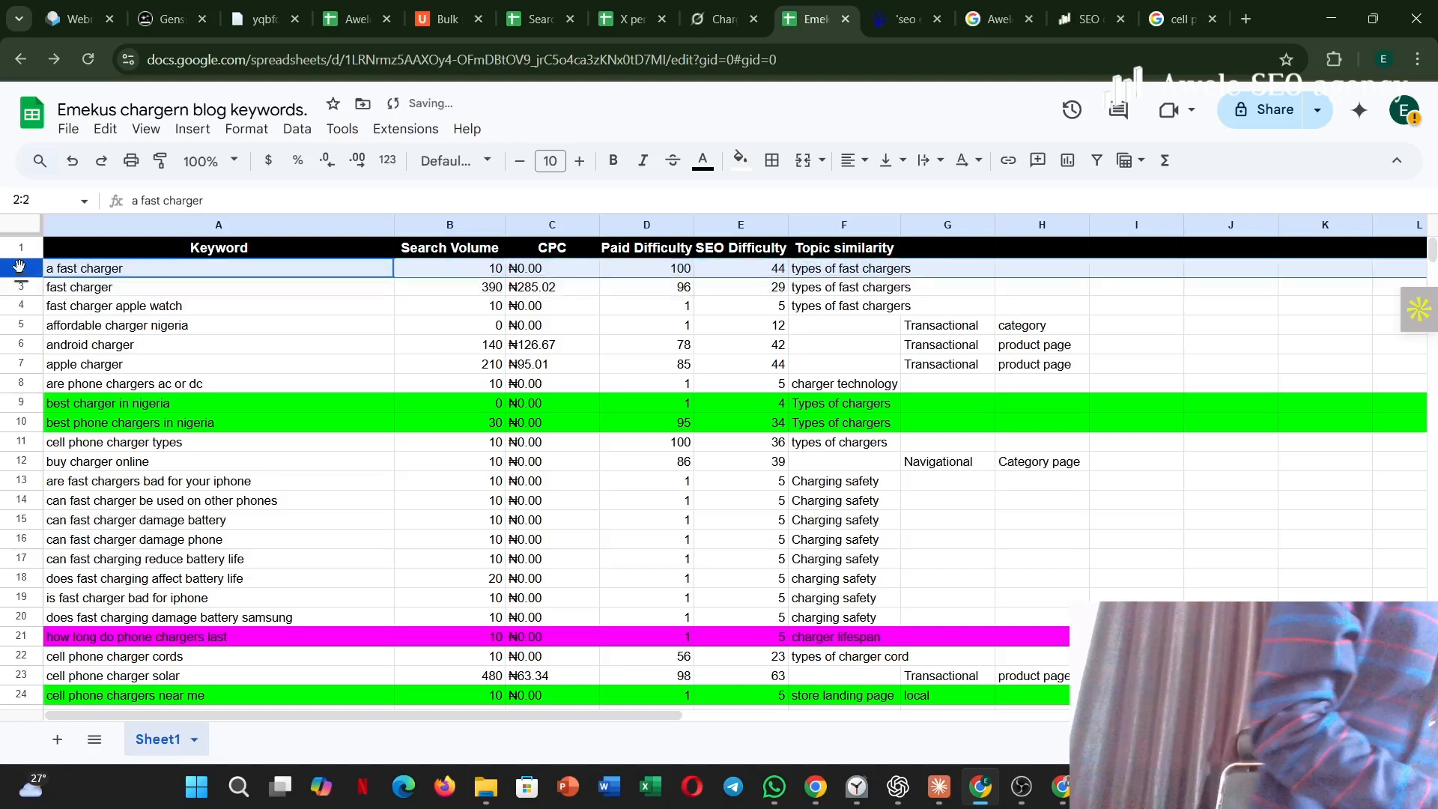
{"action": "left_click", "coordinate": [19, 267]}
{"action": "left_click", "coordinate": [60, 273]}
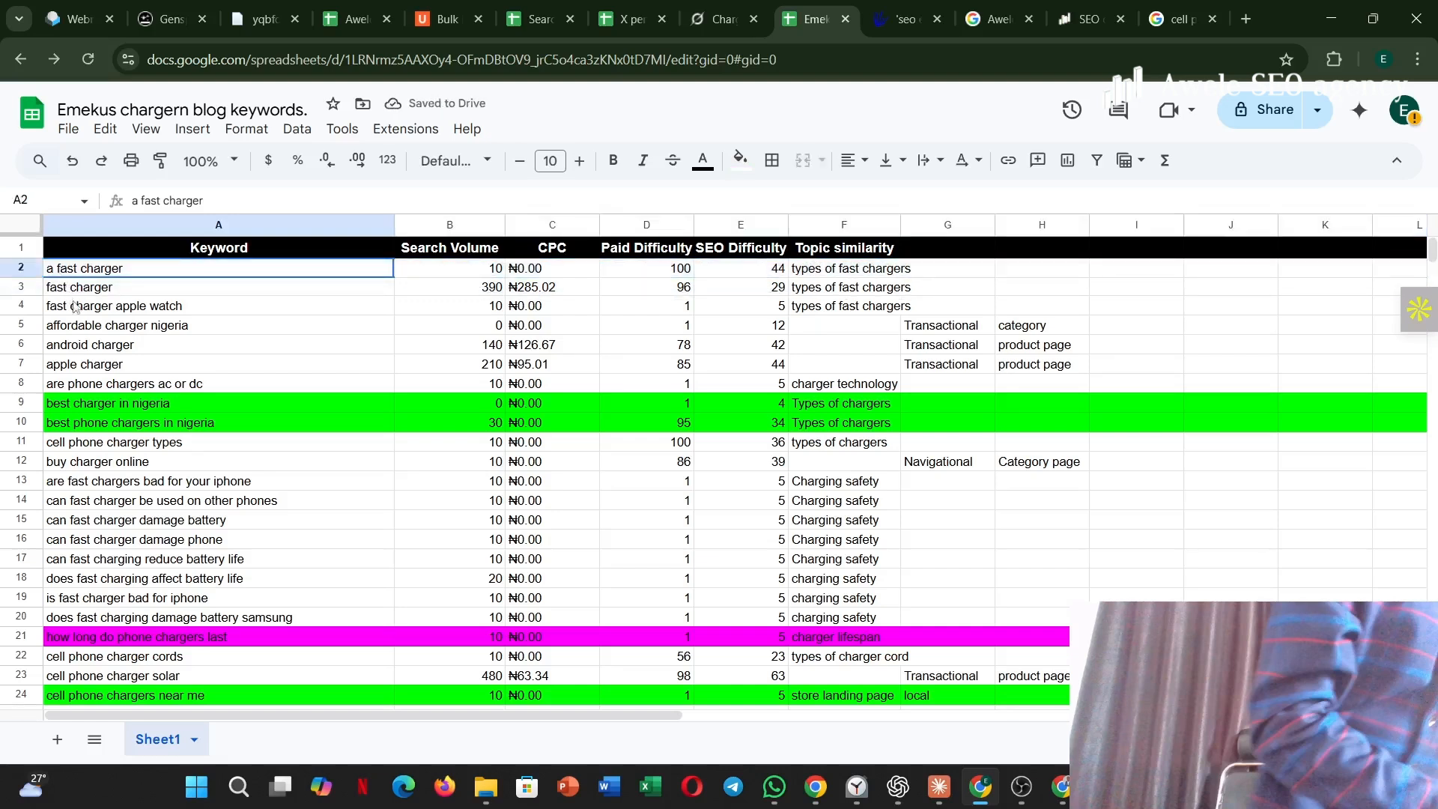
{"action": "left_click_drag", "start_coordinate": [76, 307], "coordinate": [1416, 306]}
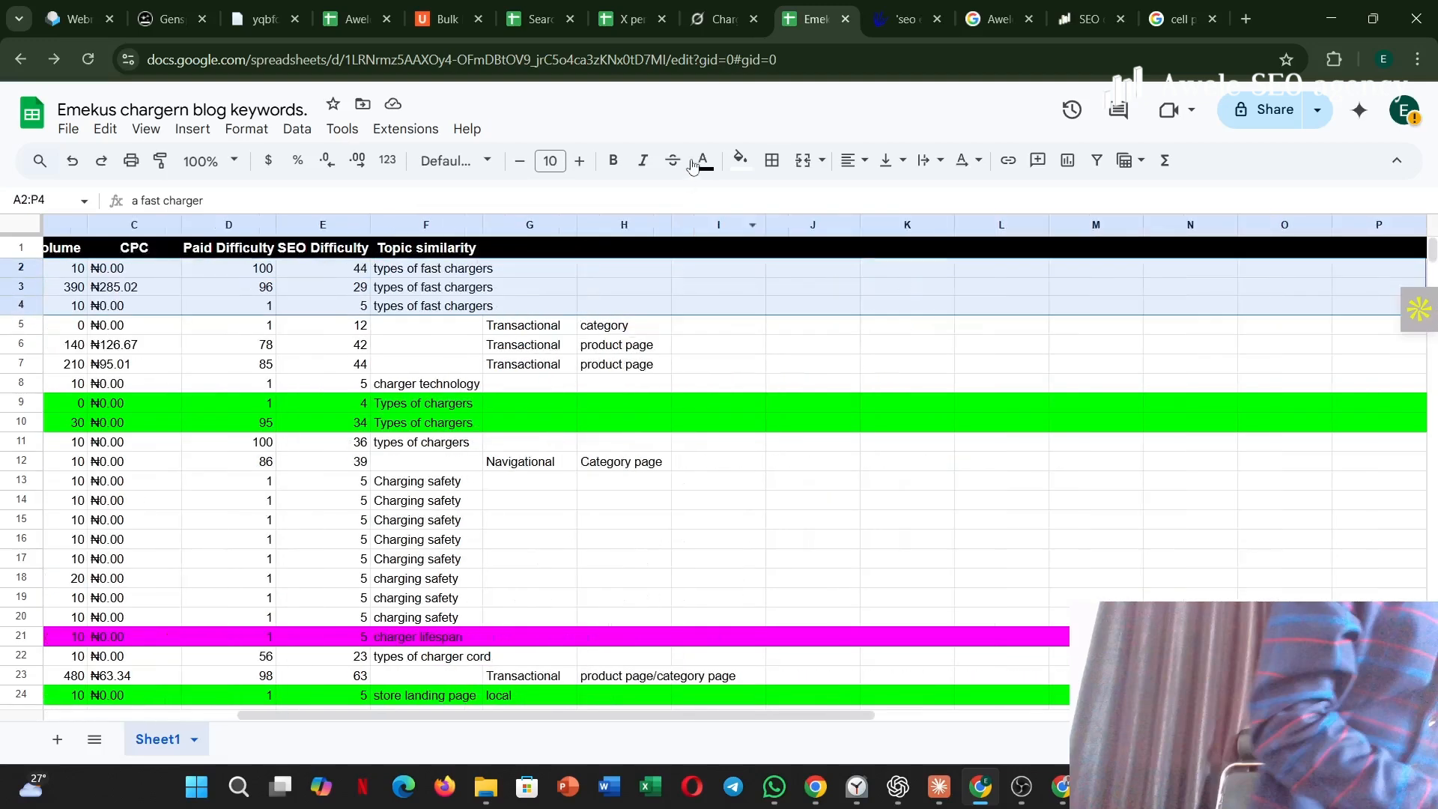
{"action": "left_click", "coordinate": [740, 159]}
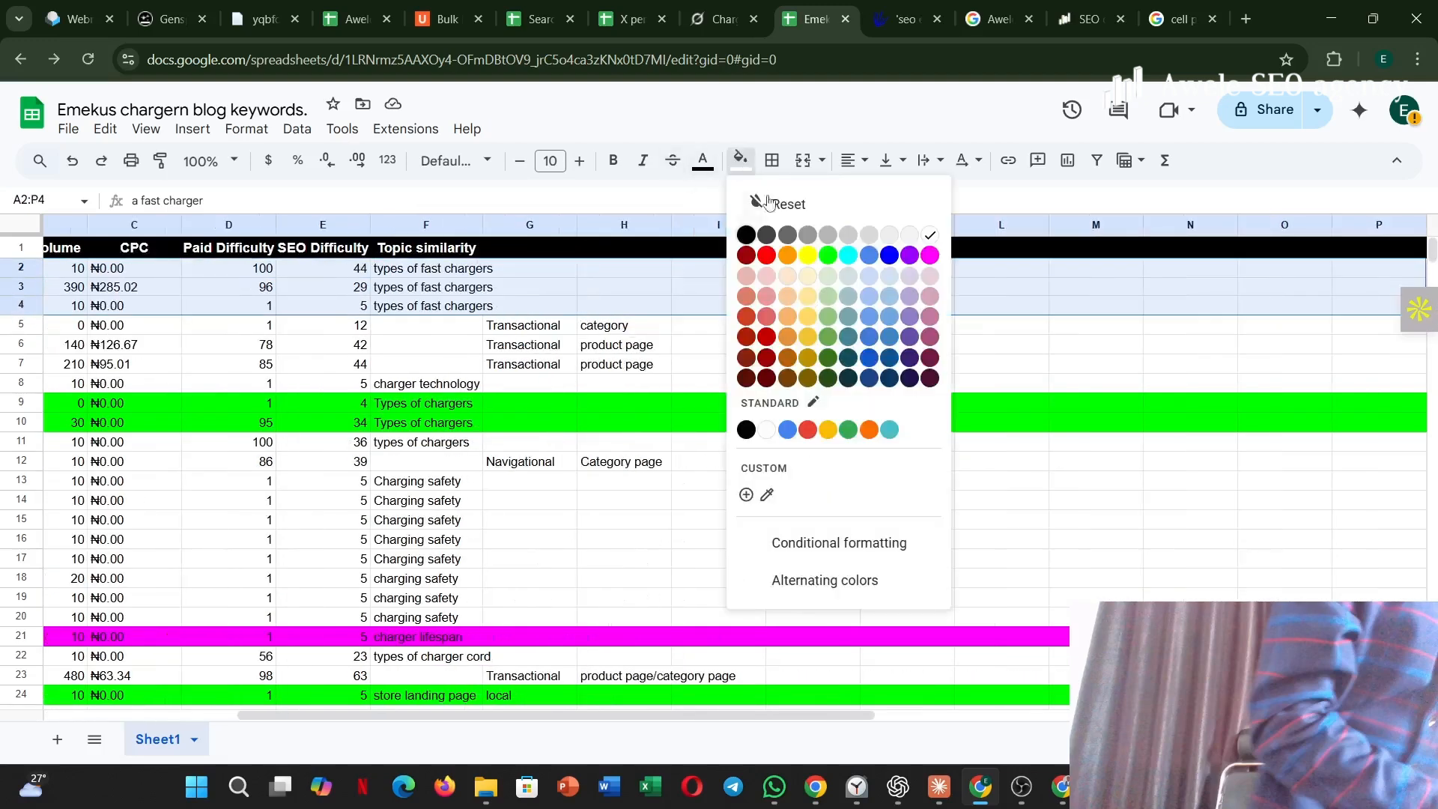
{"action": "left_click", "coordinate": [836, 256]}
{"action": "left_click", "coordinate": [715, 346]}
{"action": "scroll", "coordinate": [764, 352], "scroll_direction": "left", "scroll_amount": 1}
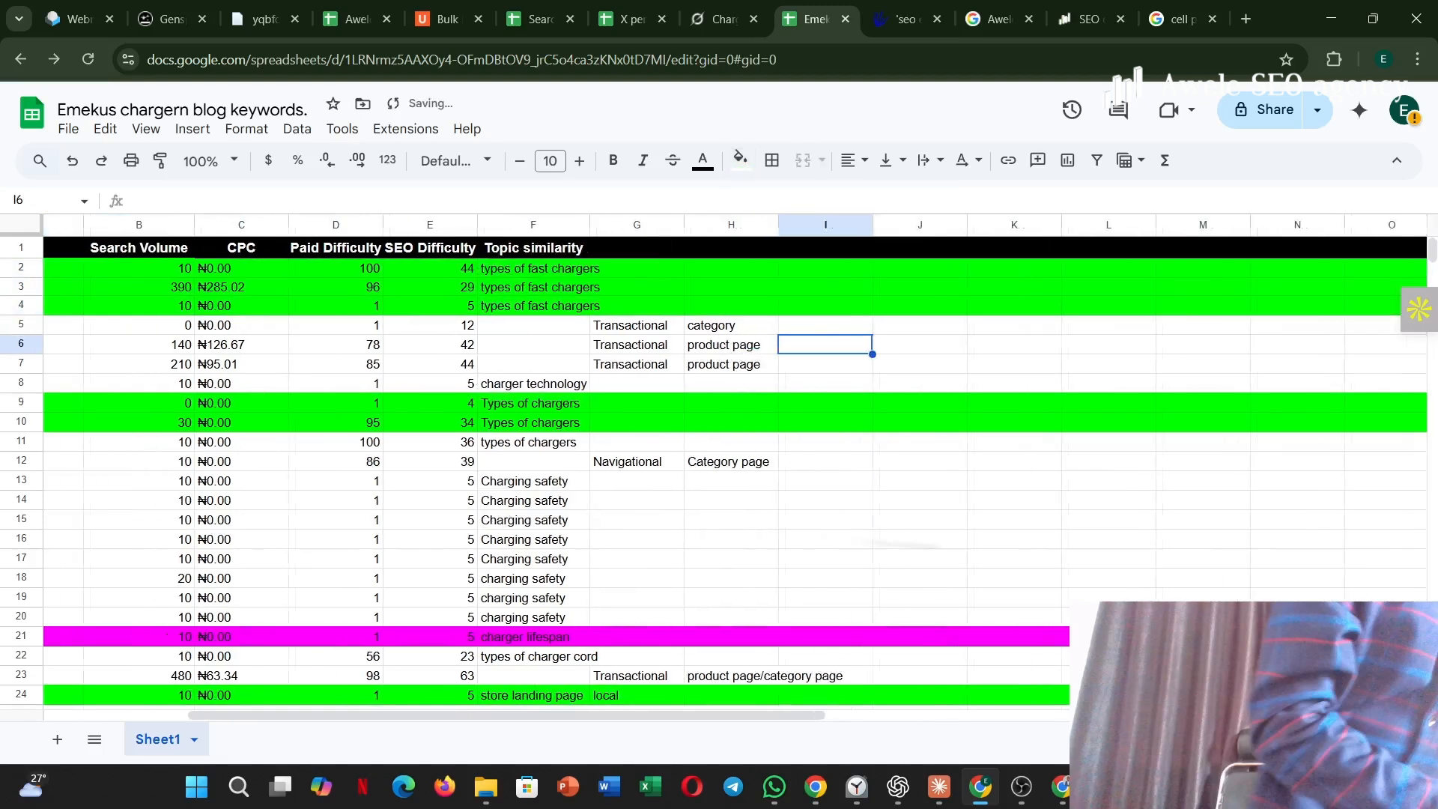
{"action": "scroll", "coordinate": [912, 350], "scroll_direction": "left", "scroll_amount": 3}
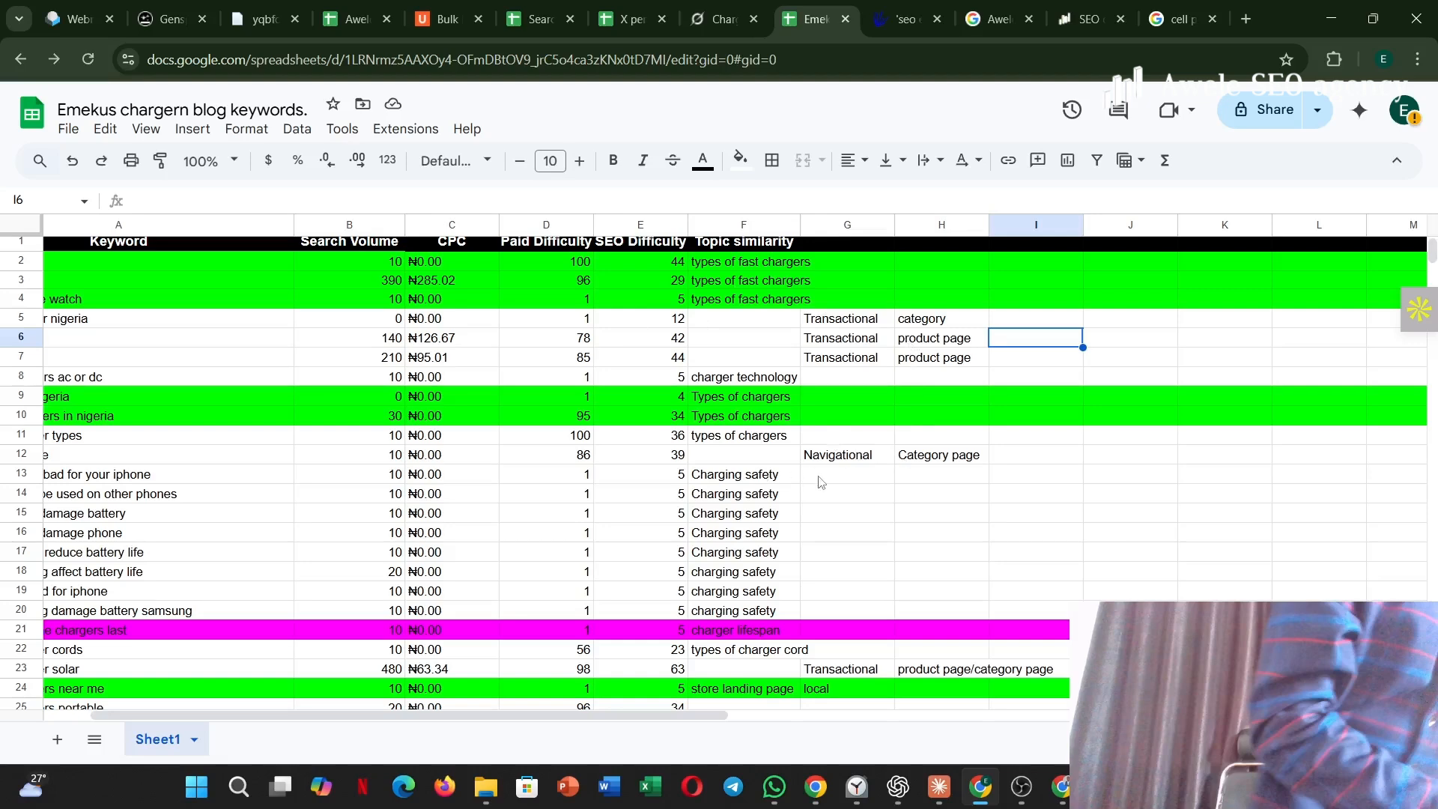
{"action": "scroll", "coordinate": [822, 481], "scroll_direction": "left", "scroll_amount": 2}
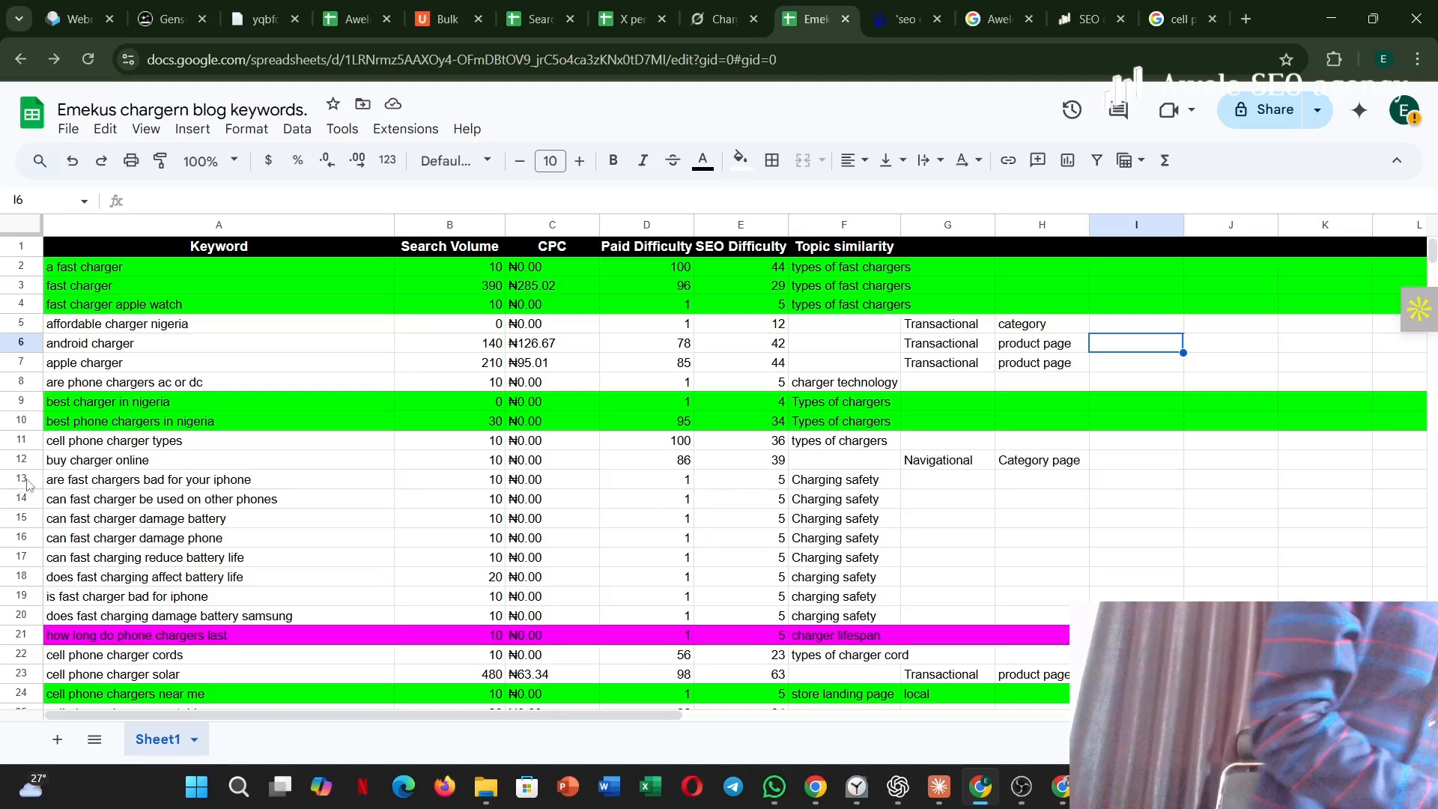
Fill the charging safety keyword rows, 13 to 20, with magenta.
{"action": "left_click_drag", "start_coordinate": [31, 483], "coordinate": [299, 614]}
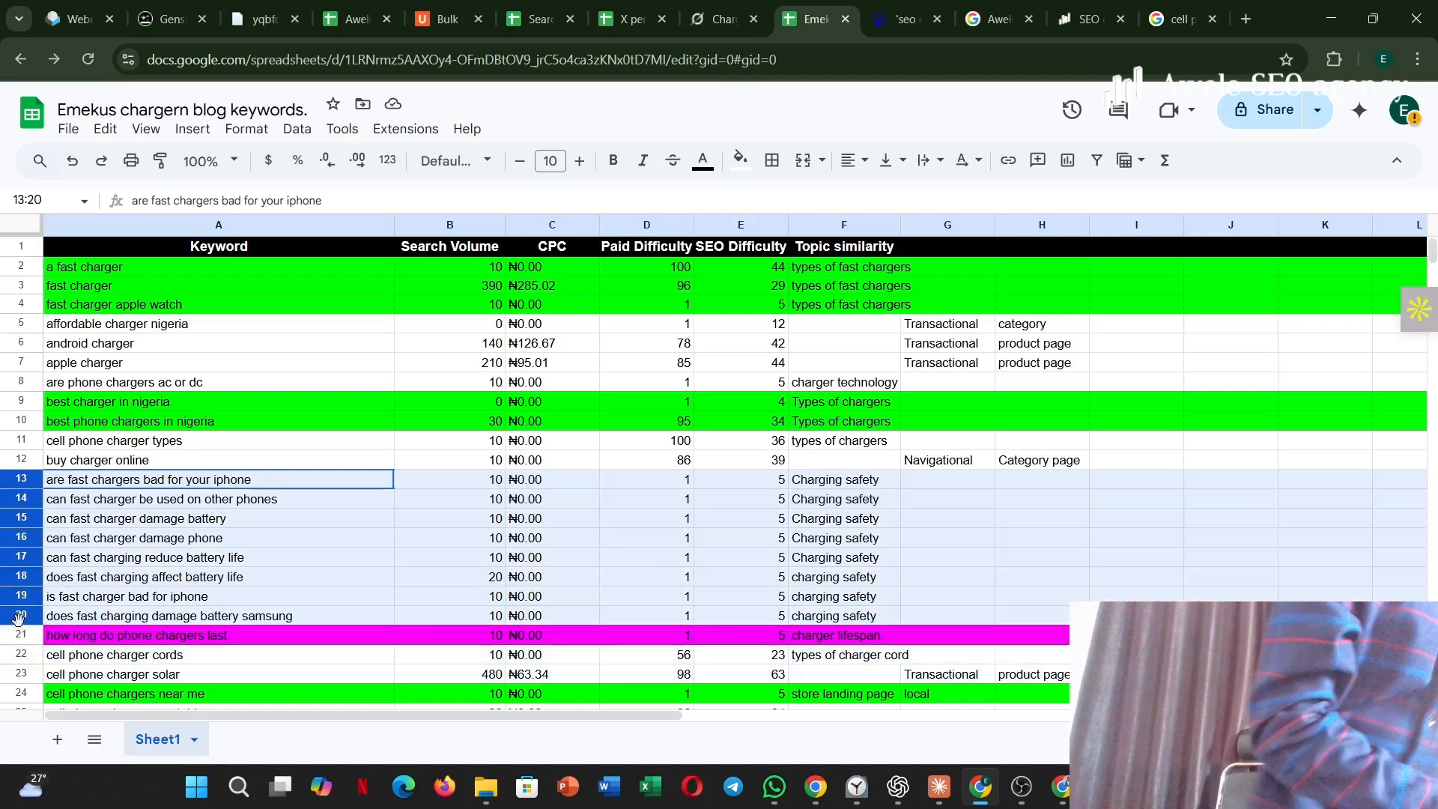
{"action": "left_click", "coordinate": [740, 159]}
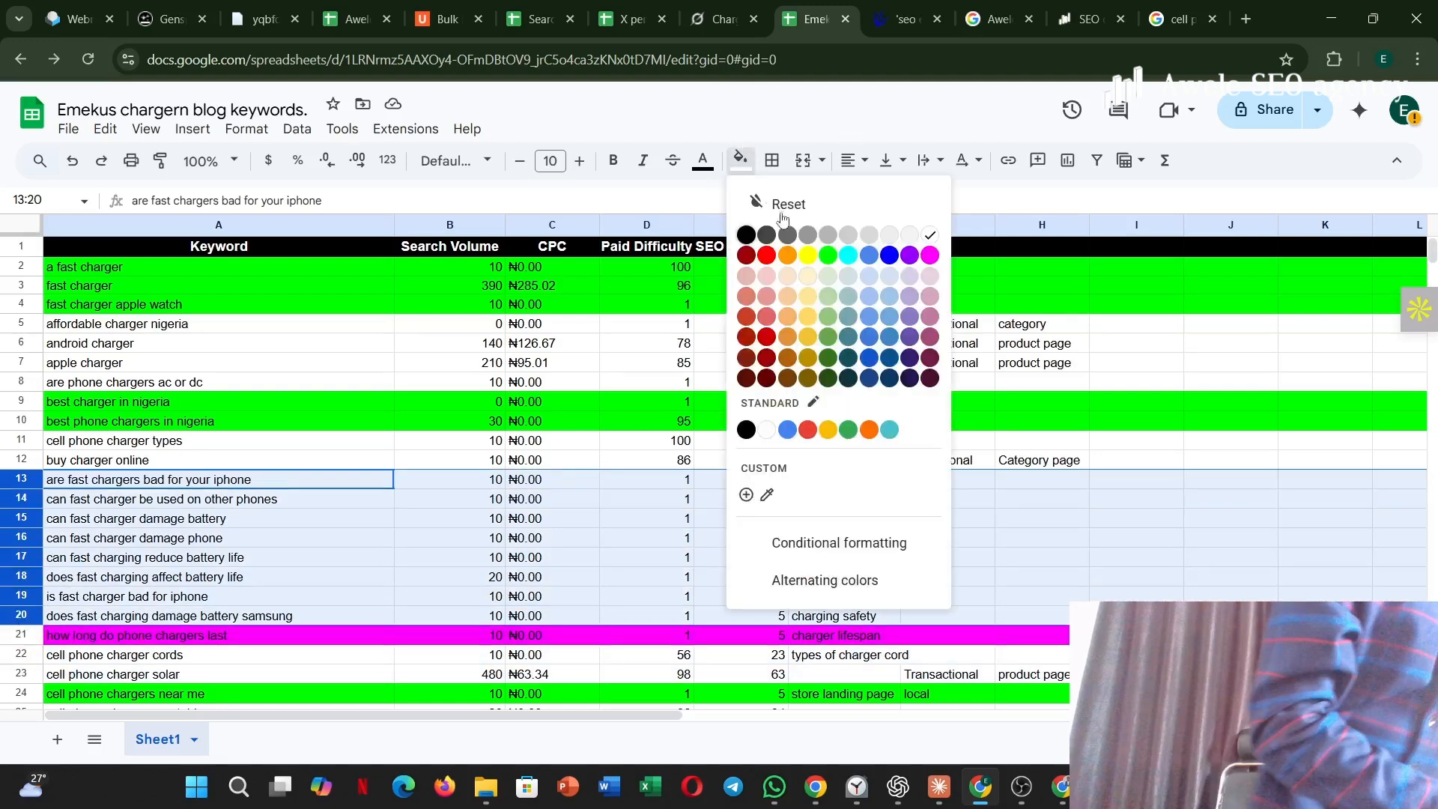
{"action": "left_click", "coordinate": [930, 255]}
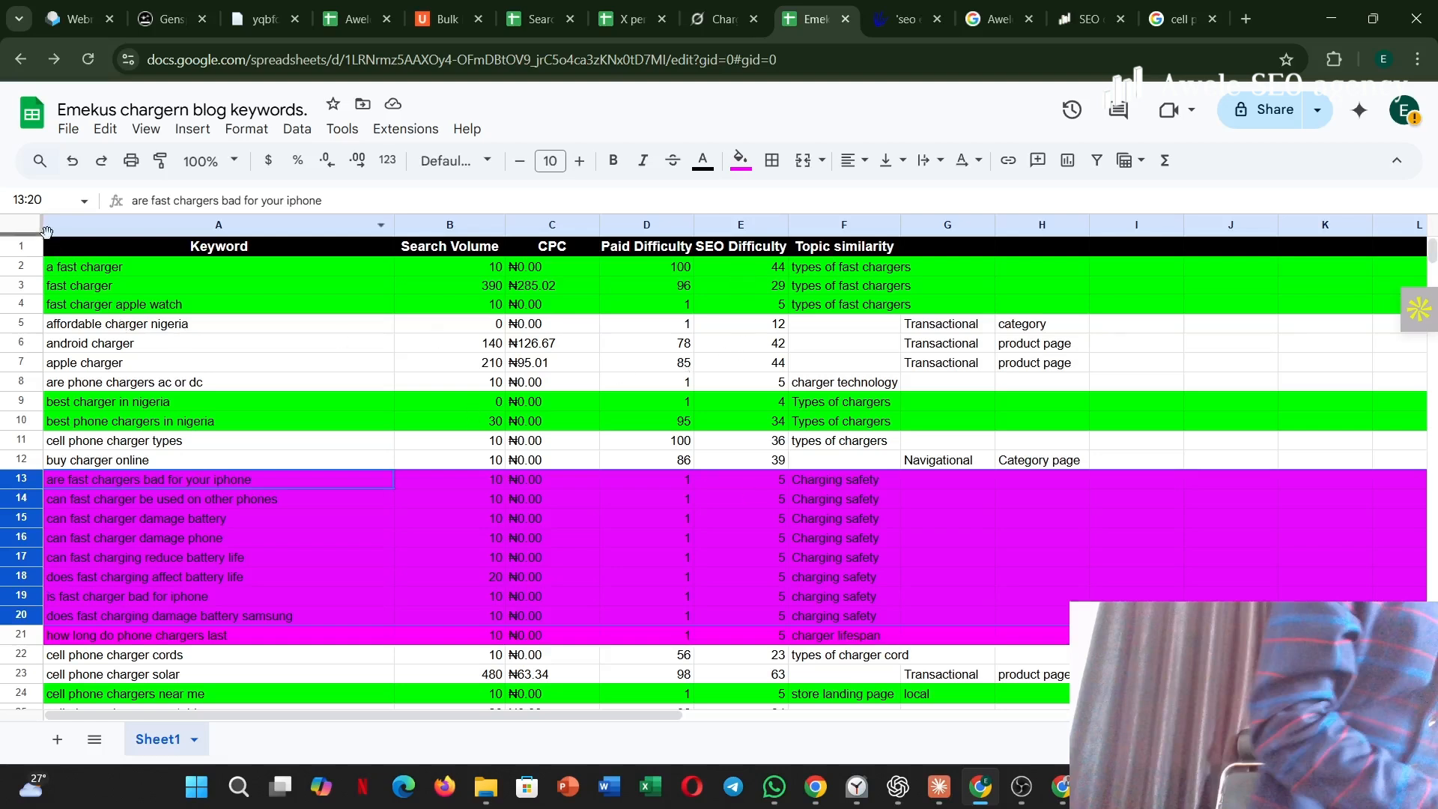
Copy the keyword data from the header row down, covering the Keyword to SEO Difficulty columns A to E.
{"action": "left_click_drag", "start_coordinate": [54, 247], "coordinate": [257, 363]}
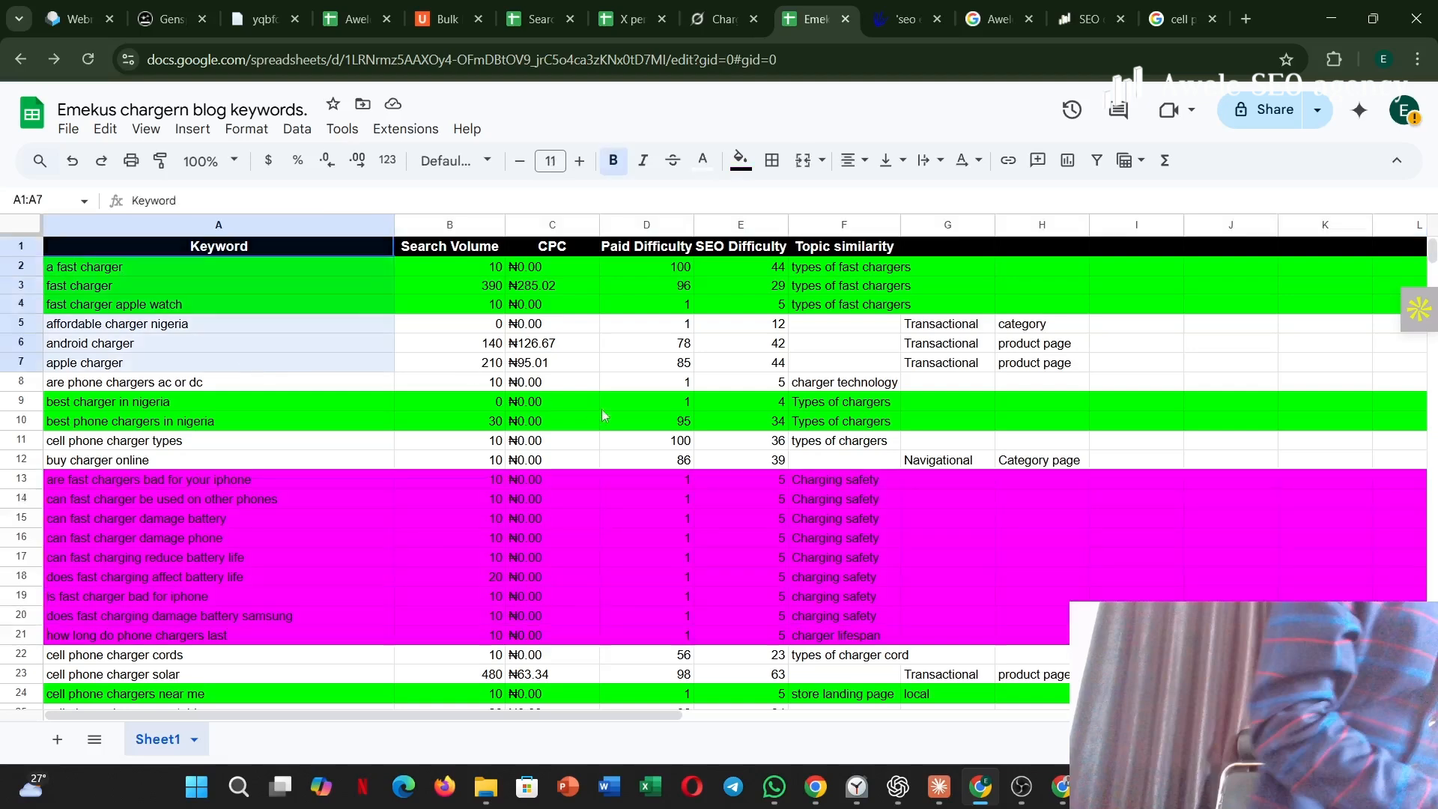
{"action": "left_click_drag", "start_coordinate": [604, 415], "coordinate": [783, 702]}
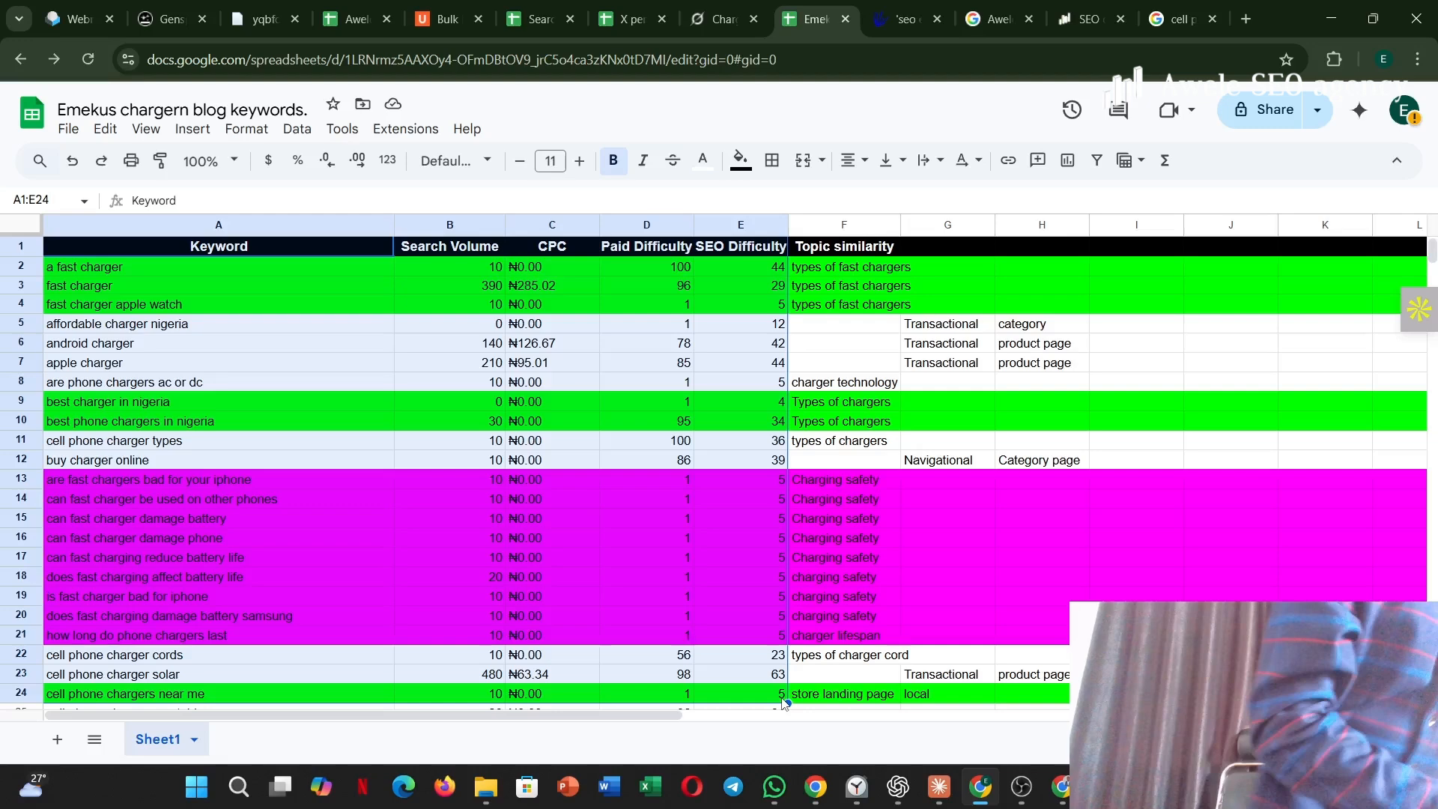
{"action": "key", "text": "ctrl+c"}
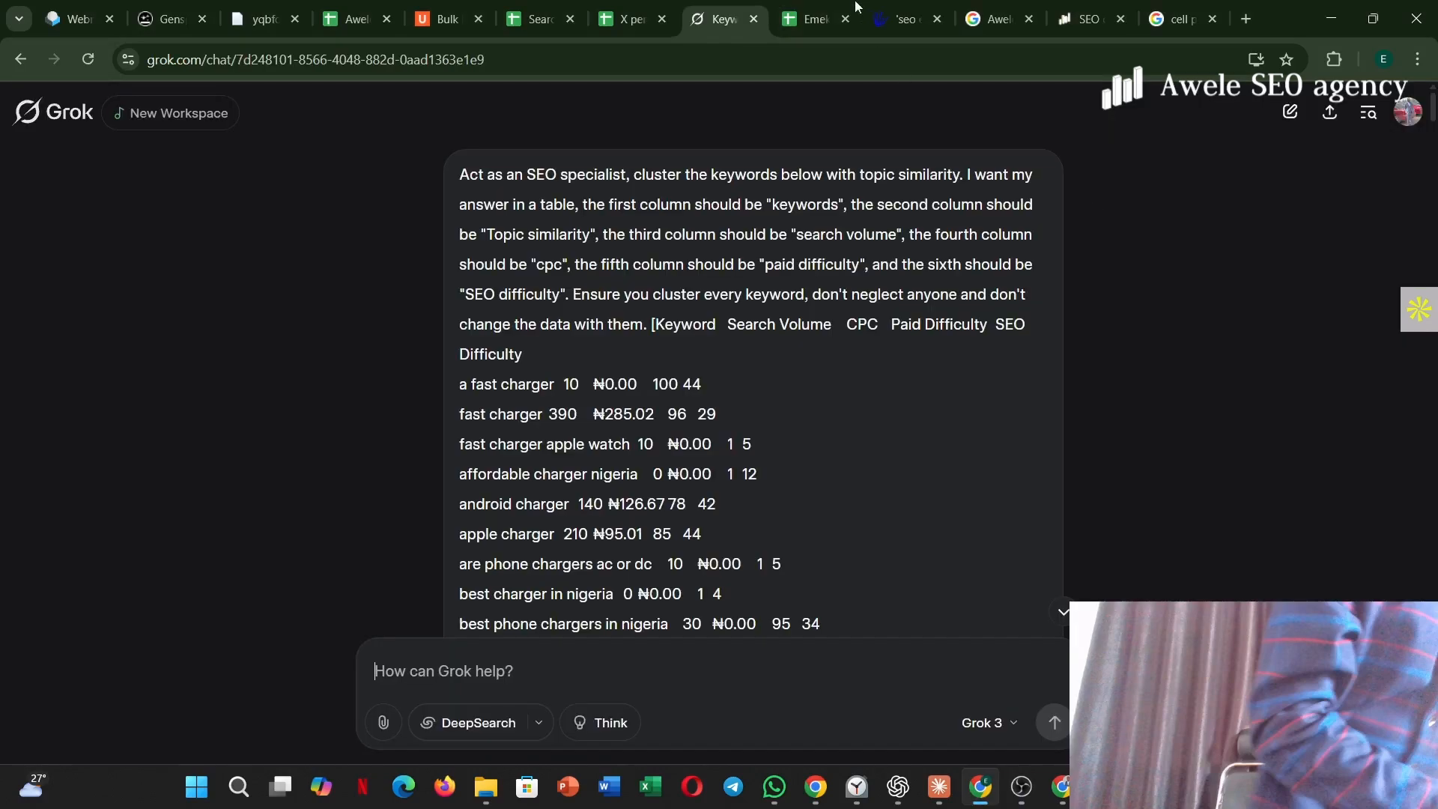
Switch to Grok and examine the clustering prompt, the methodology notes and the clustered keywords table in the response.
{"action": "left_click", "coordinate": [804, 22]}
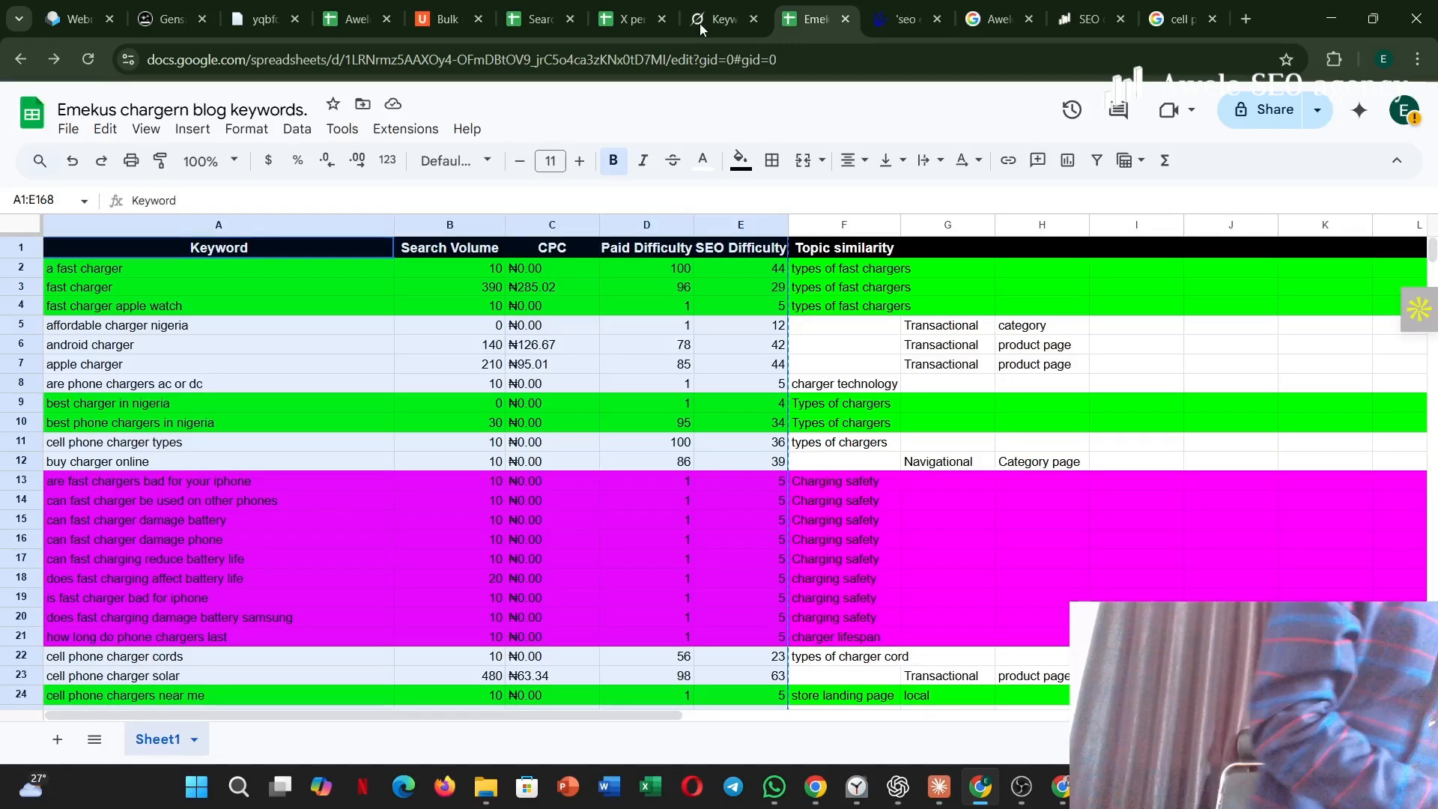
{"action": "left_click", "coordinate": [699, 24]}
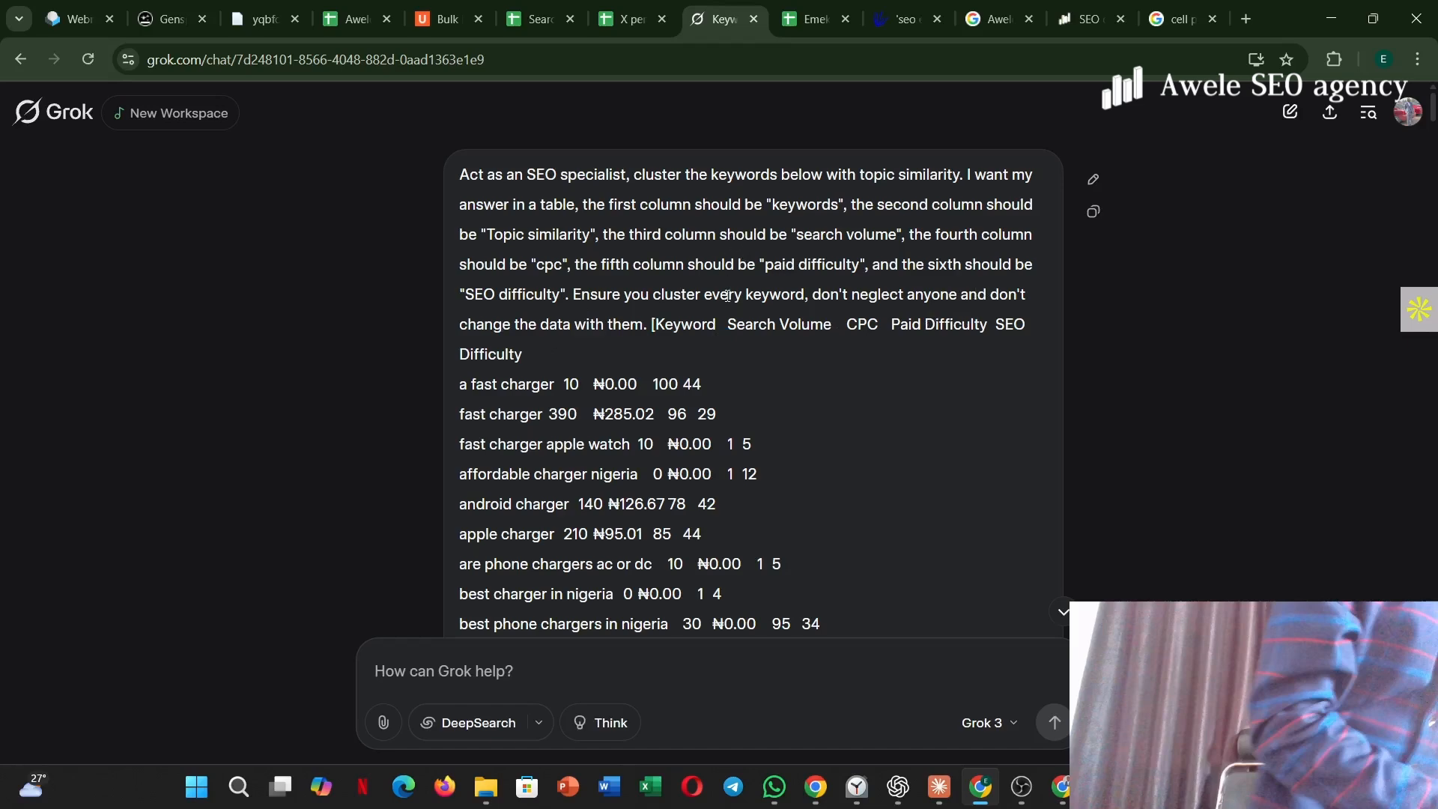
{"action": "scroll", "coordinate": [753, 360], "scroll_direction": "down", "scroll_amount": 20}
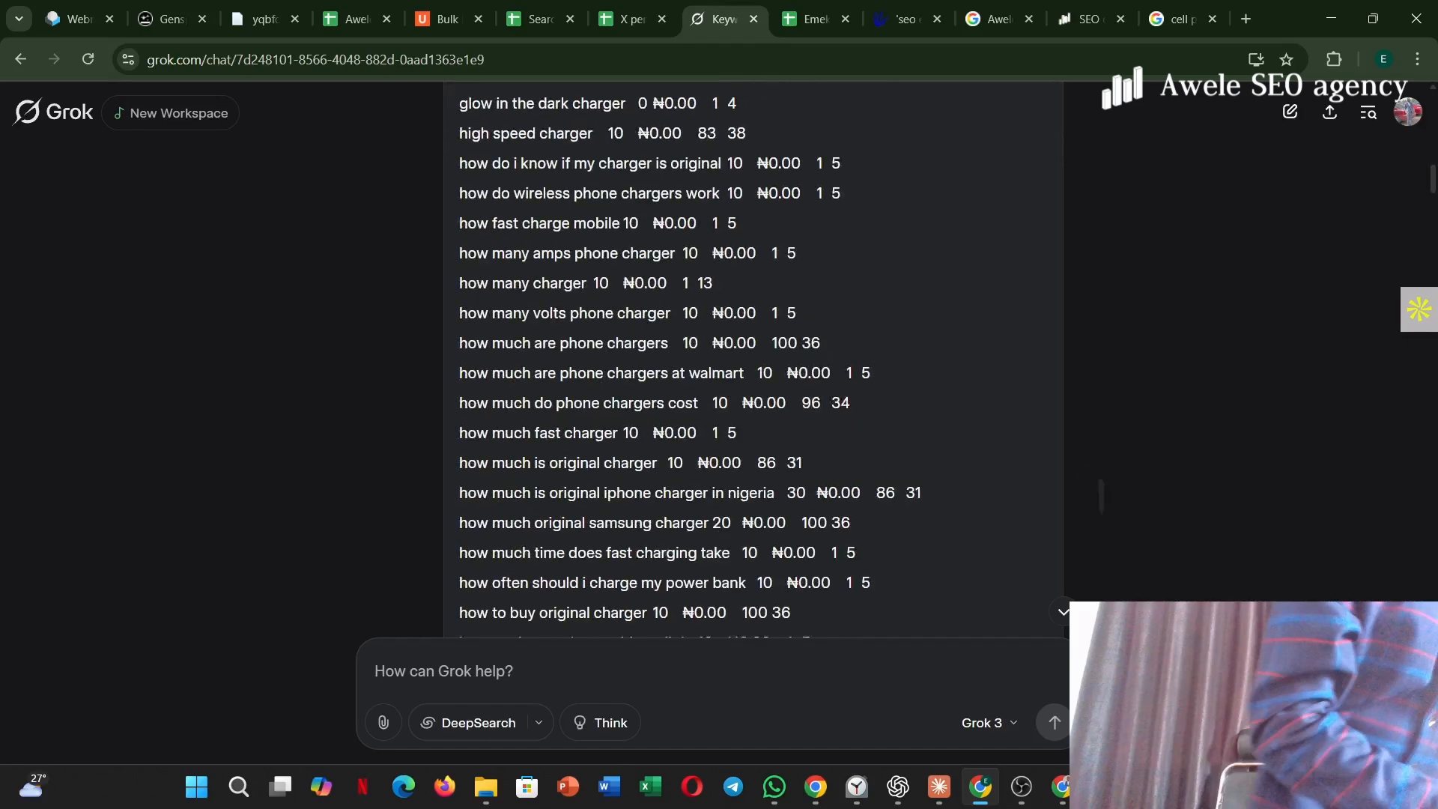
{"action": "scroll", "coordinate": [753, 360], "scroll_direction": "down", "scroll_amount": 20}
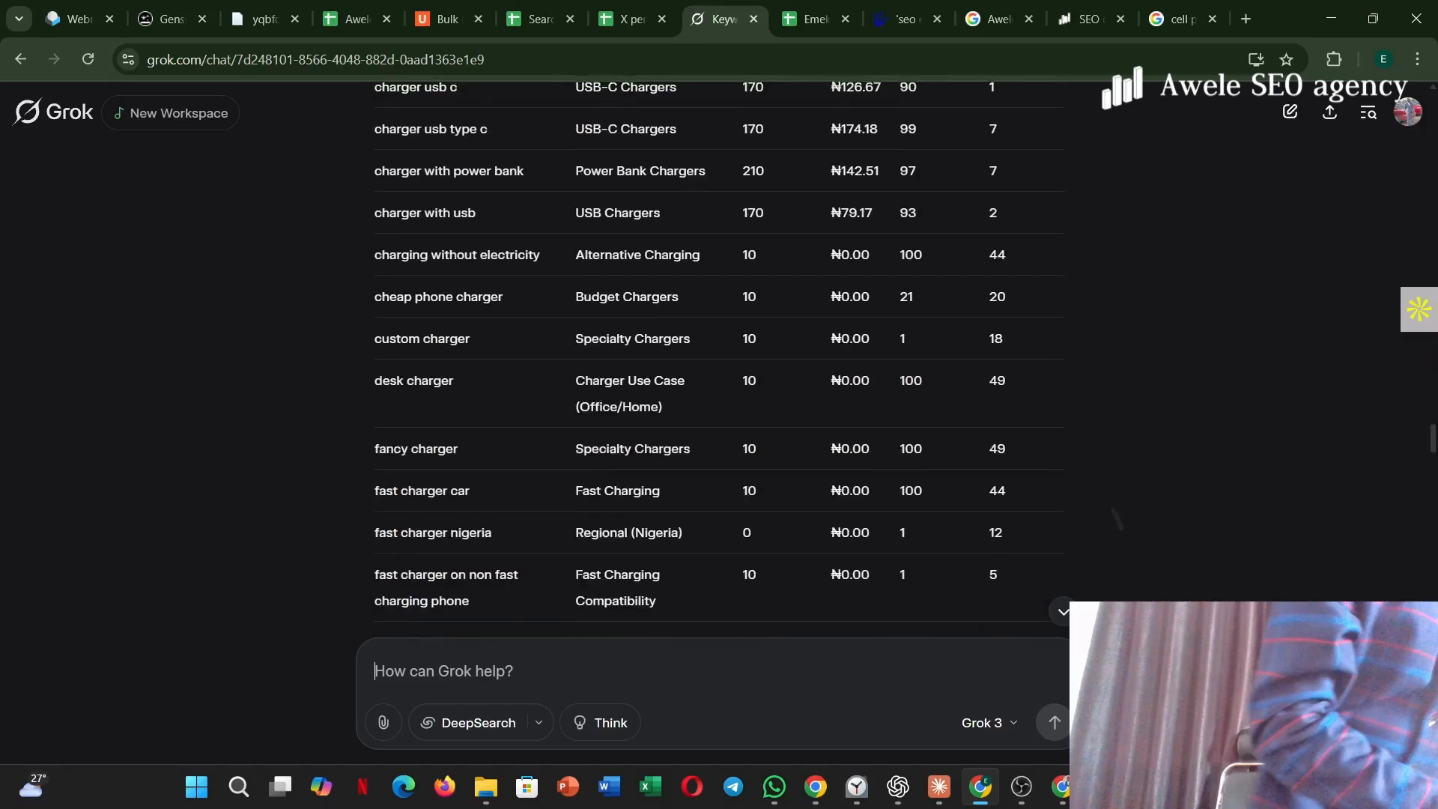
{"action": "scroll", "coordinate": [753, 359], "scroll_direction": "up", "scroll_amount": 15}
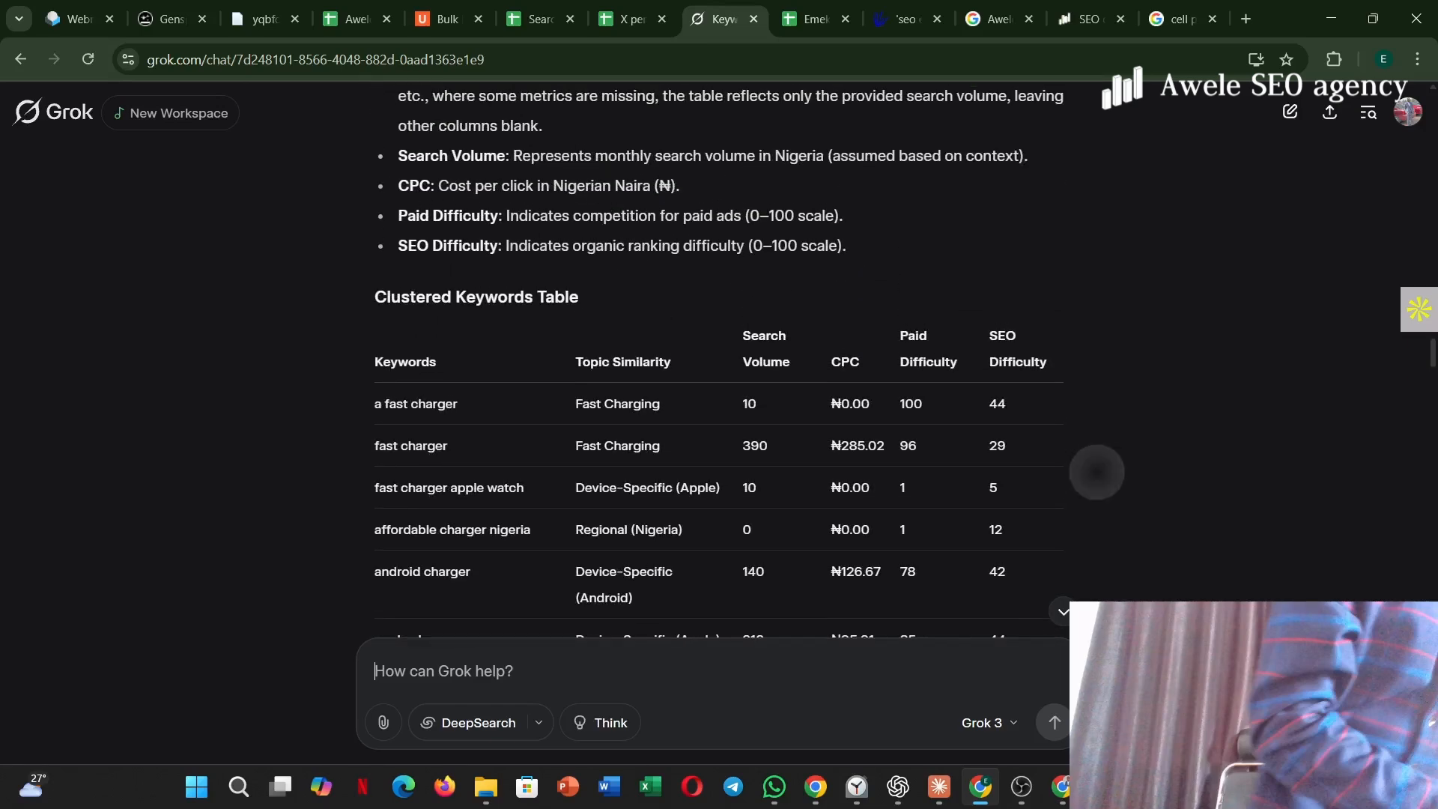
{"action": "scroll", "coordinate": [749, 360], "scroll_direction": "up", "scroll_amount": 2}
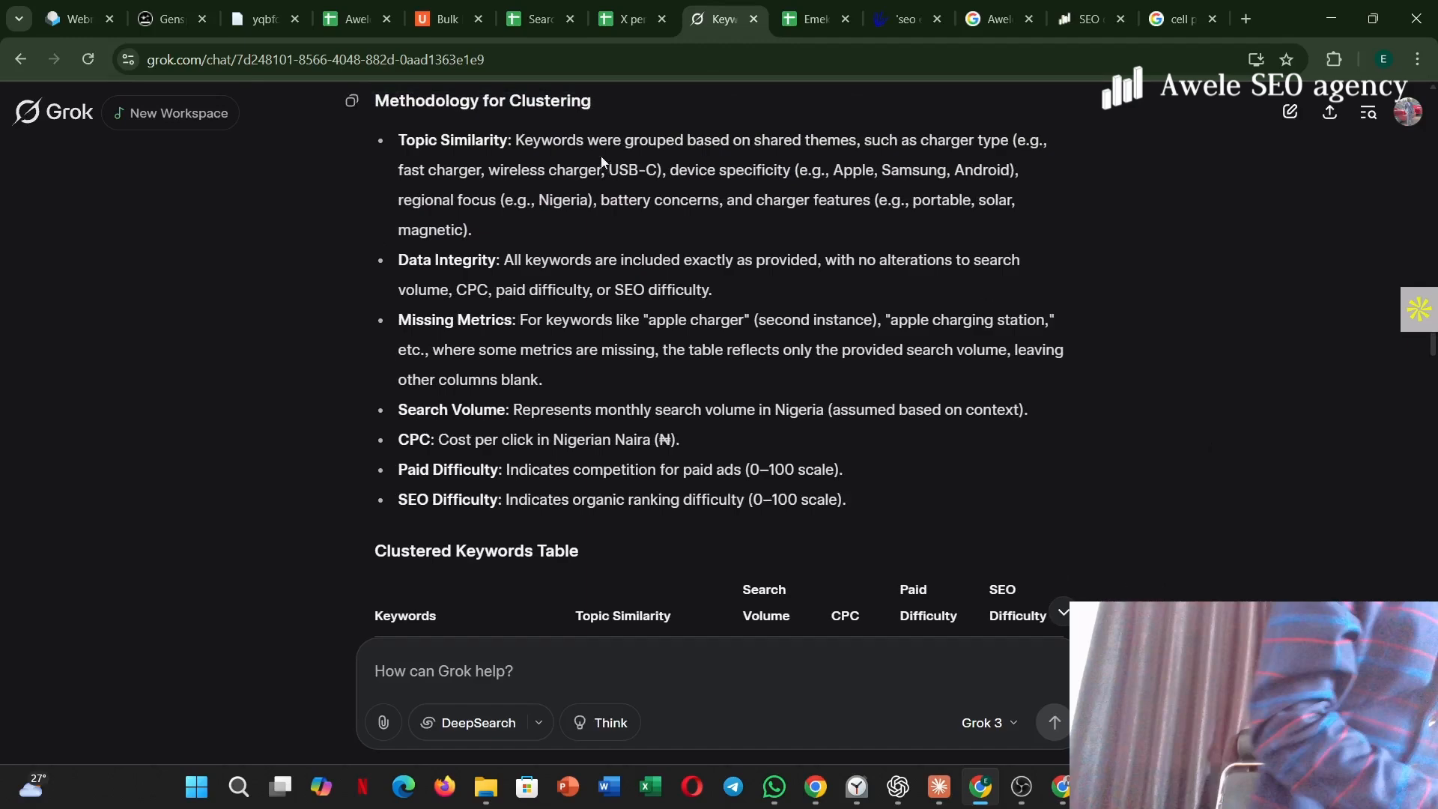
{"action": "scroll", "coordinate": [588, 147], "scroll_direction": "up", "scroll_amount": 6}
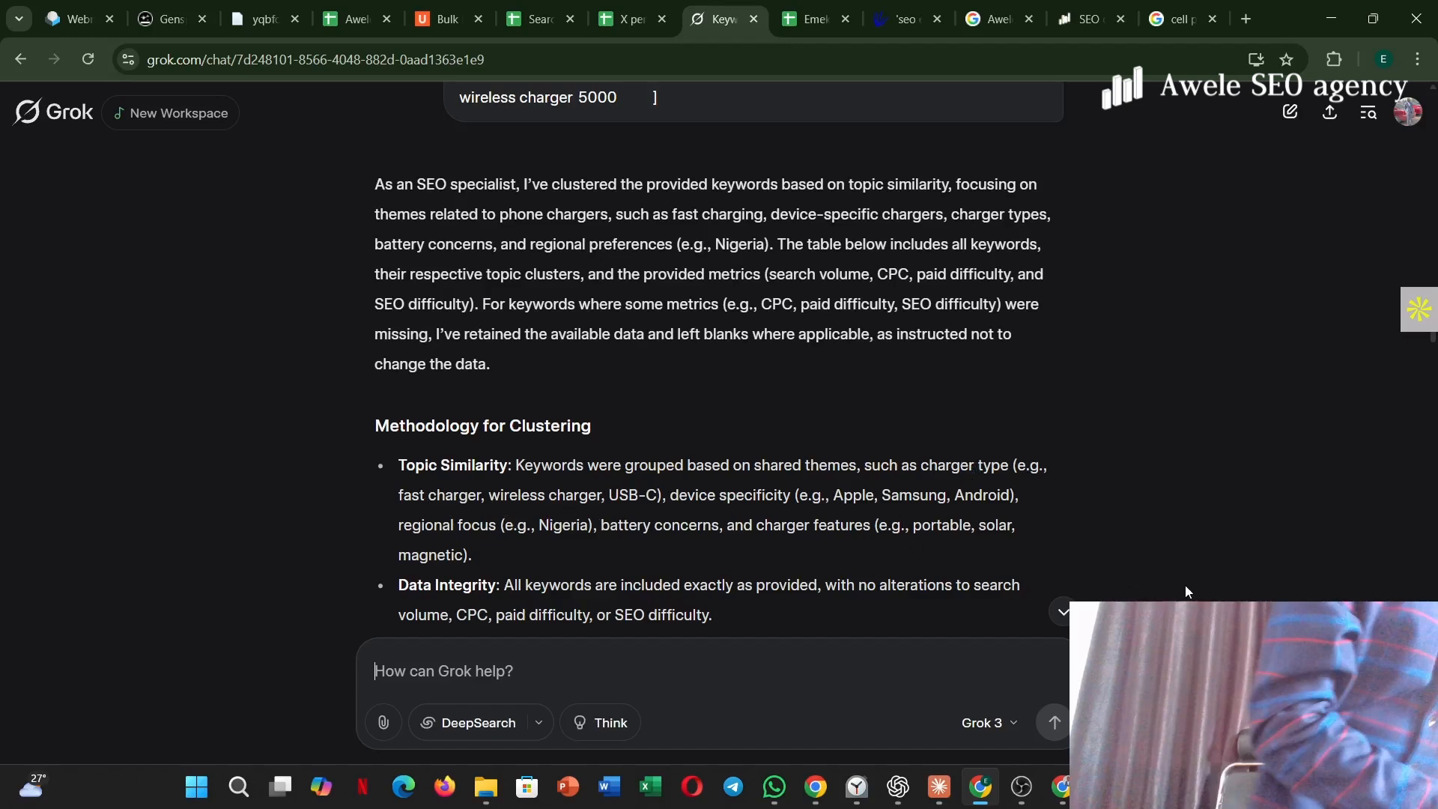
{"action": "scroll", "coordinate": [1097, 487], "scroll_direction": "down", "scroll_amount": 10}
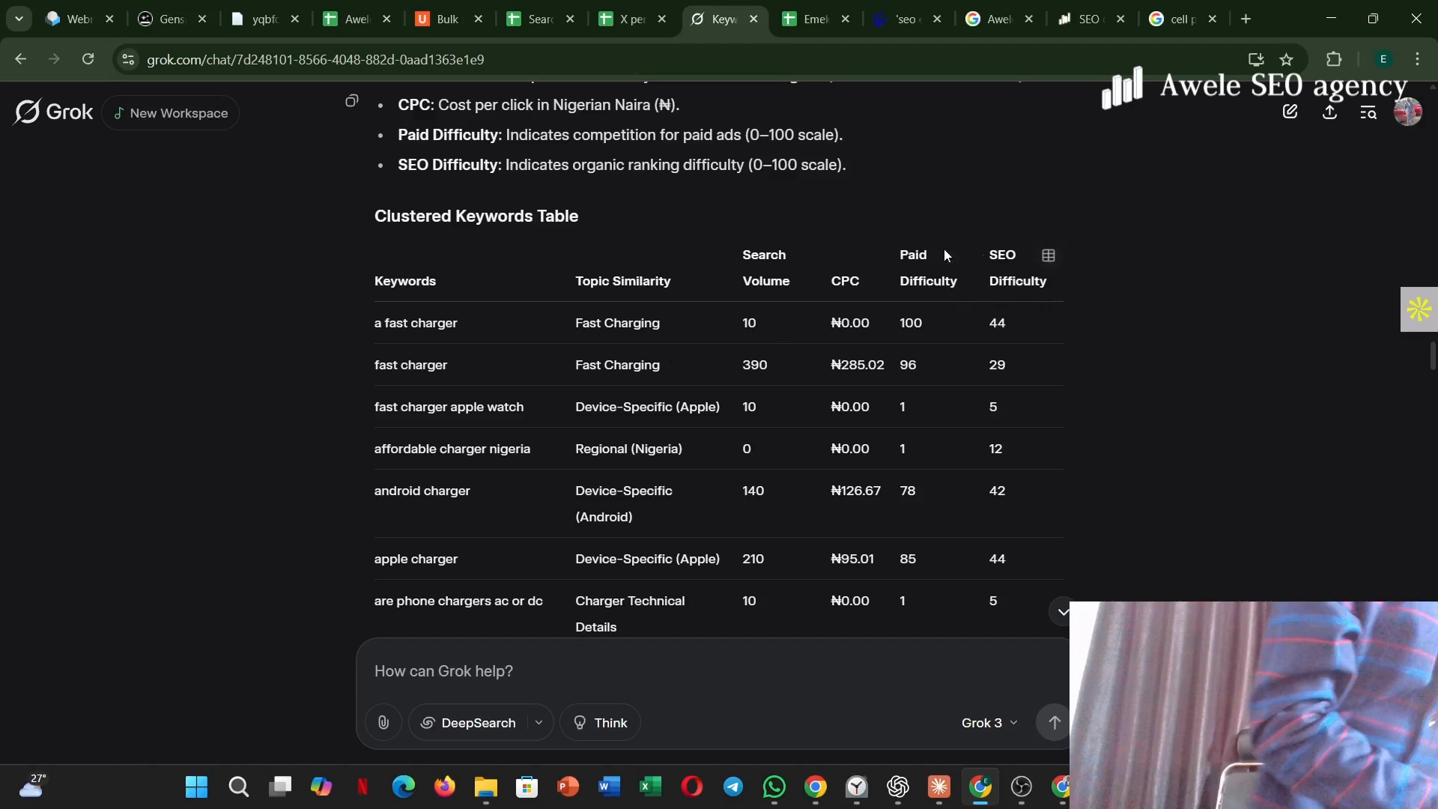
Copy Grok's clustered keywords table as CSV and compare it with the keyword rows in the charger spreadsheet.
{"action": "left_click", "coordinate": [1049, 257]}
{"action": "left_click", "coordinate": [1049, 257]}
{"action": "left_click", "coordinate": [803, 27]}
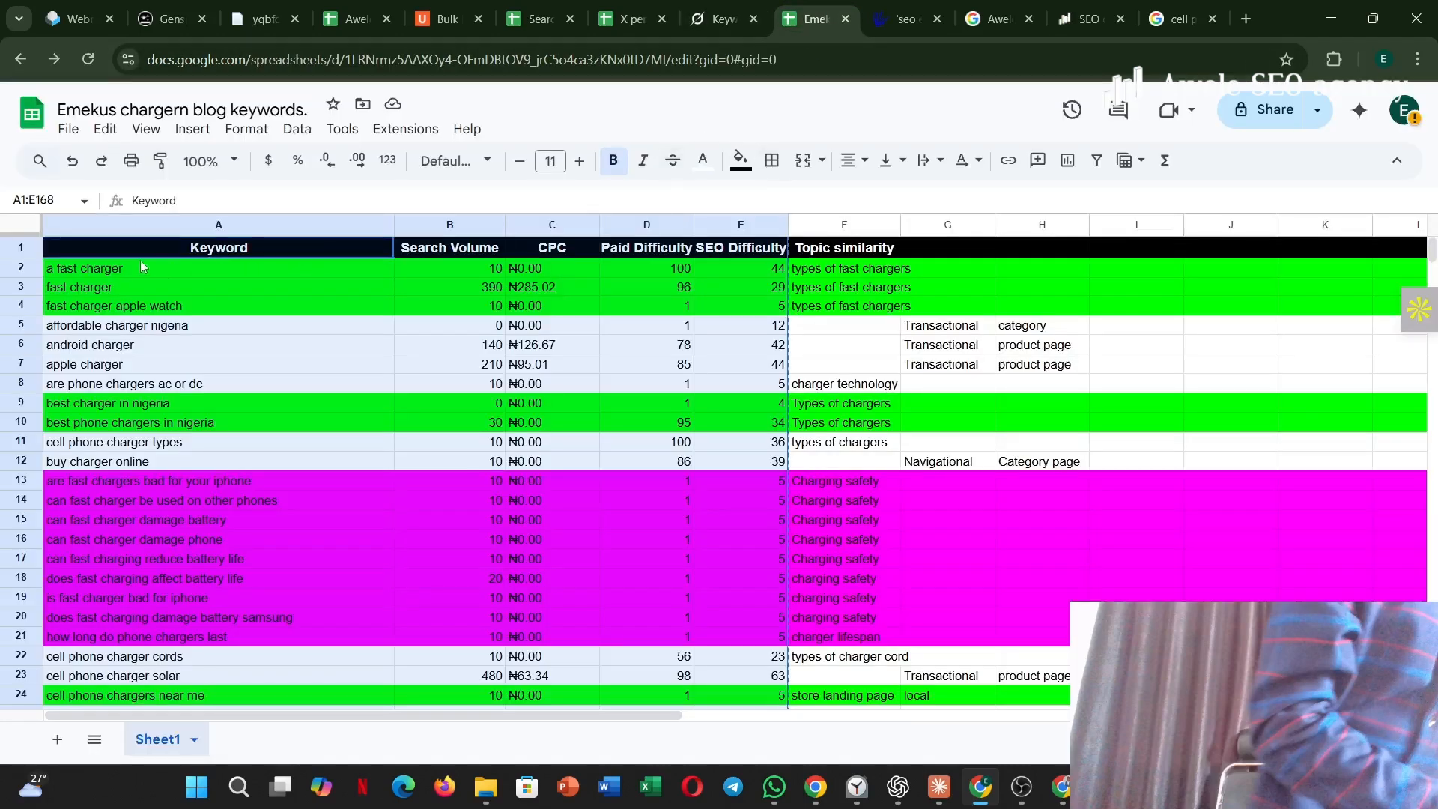
{"action": "left_click", "coordinate": [140, 266]}
{"action": "left_click_drag", "start_coordinate": [126, 267], "coordinate": [457, 307]}
{"action": "left_click", "coordinate": [699, 21]}
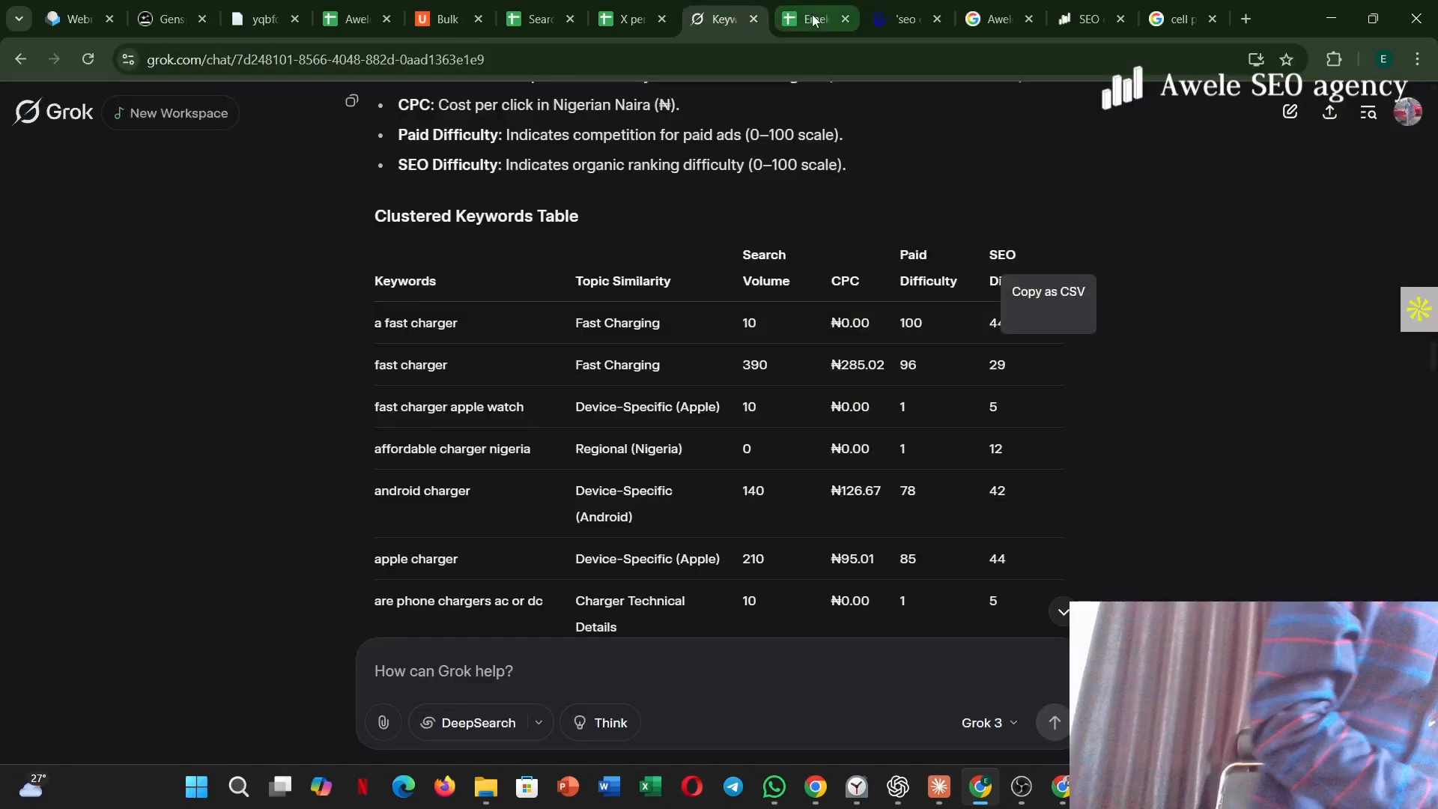
Switch to the charger spreadsheet and select the keyword table from the header row through row 18, columns A to F.
{"action": "key", "text": "ctrl+Tab"}
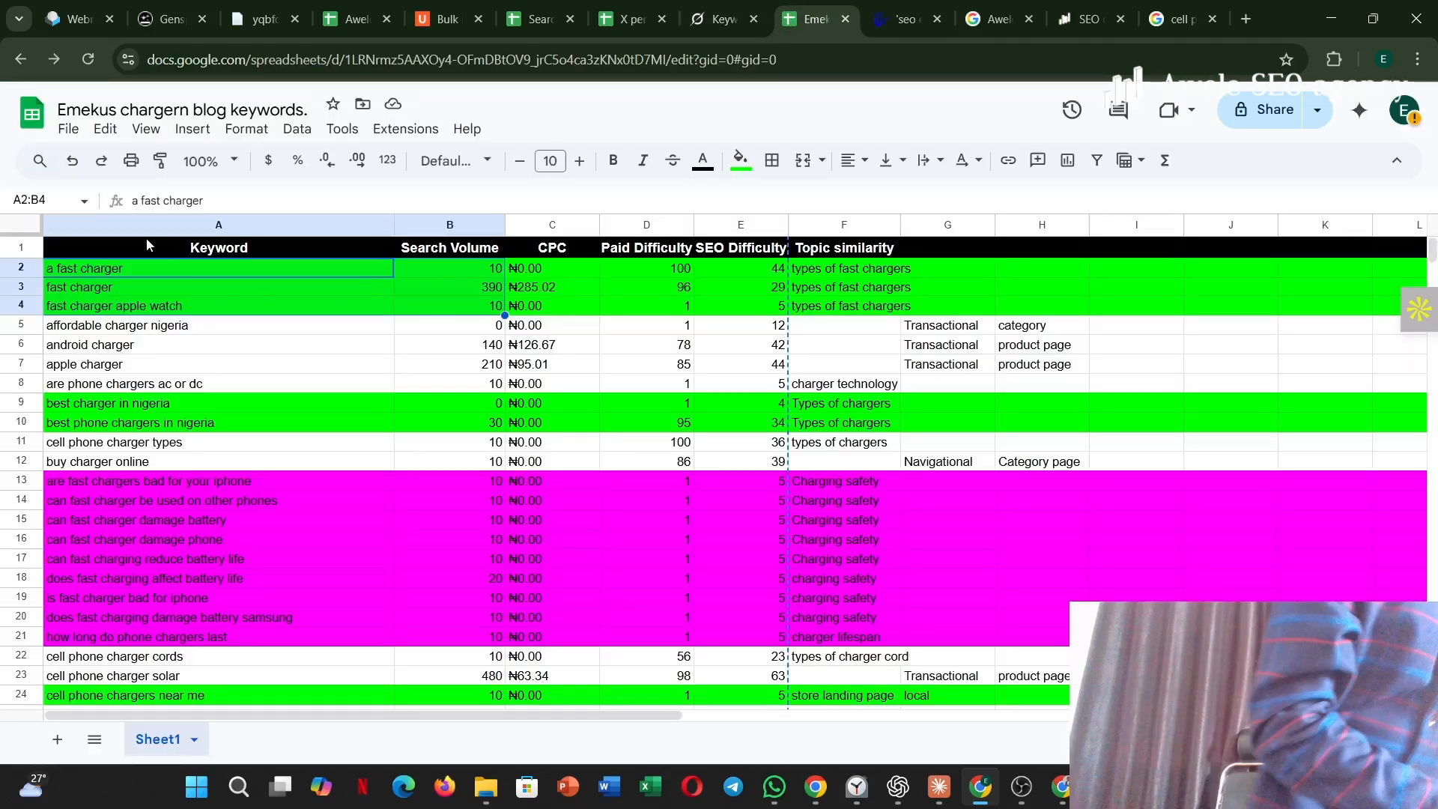
{"action": "left_click_drag", "start_coordinate": [196, 247], "coordinate": [897, 587]}
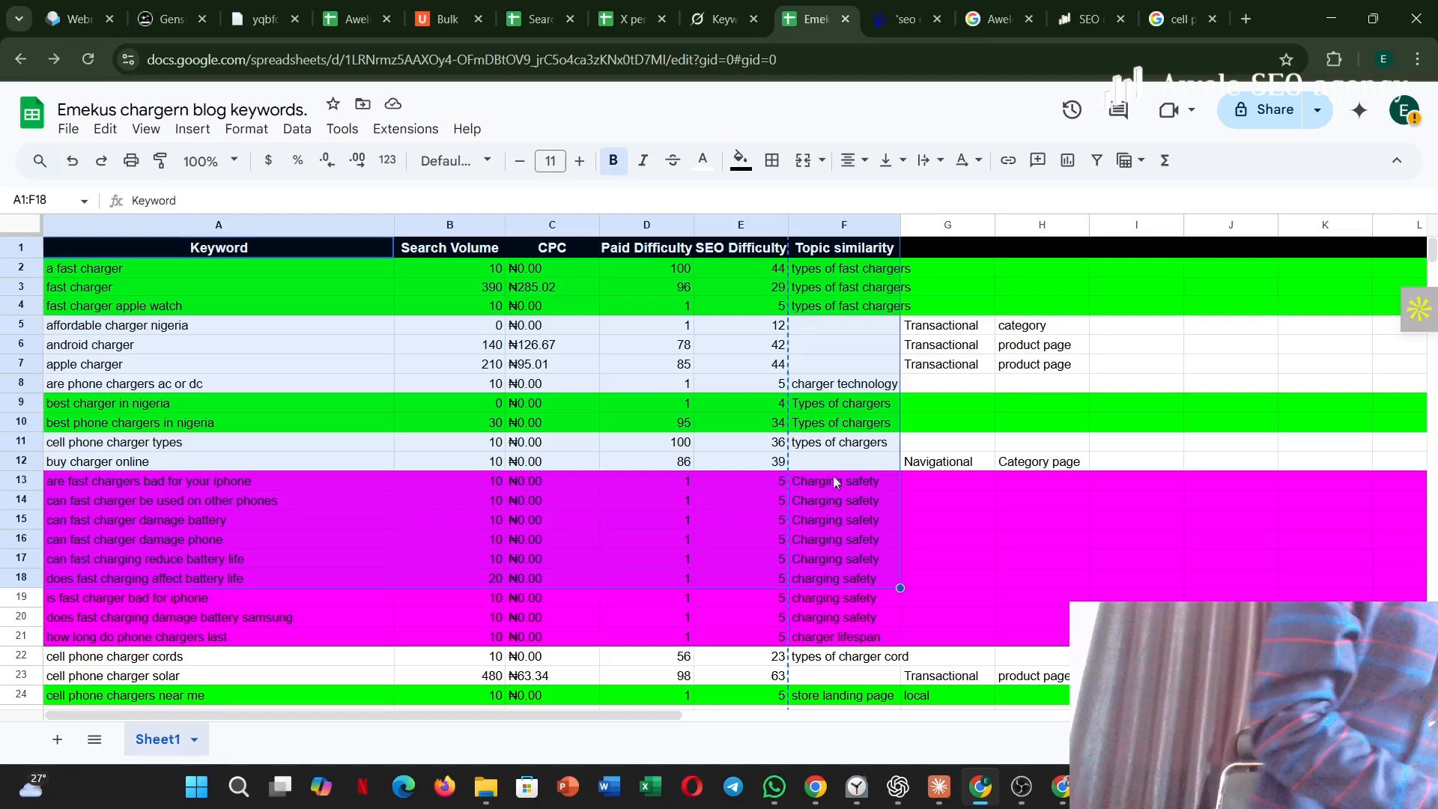
Return to Grok and review the topic similarity and metrics of each keyword through the end of the clustered keywords table.
{"action": "left_click", "coordinate": [714, 17]}
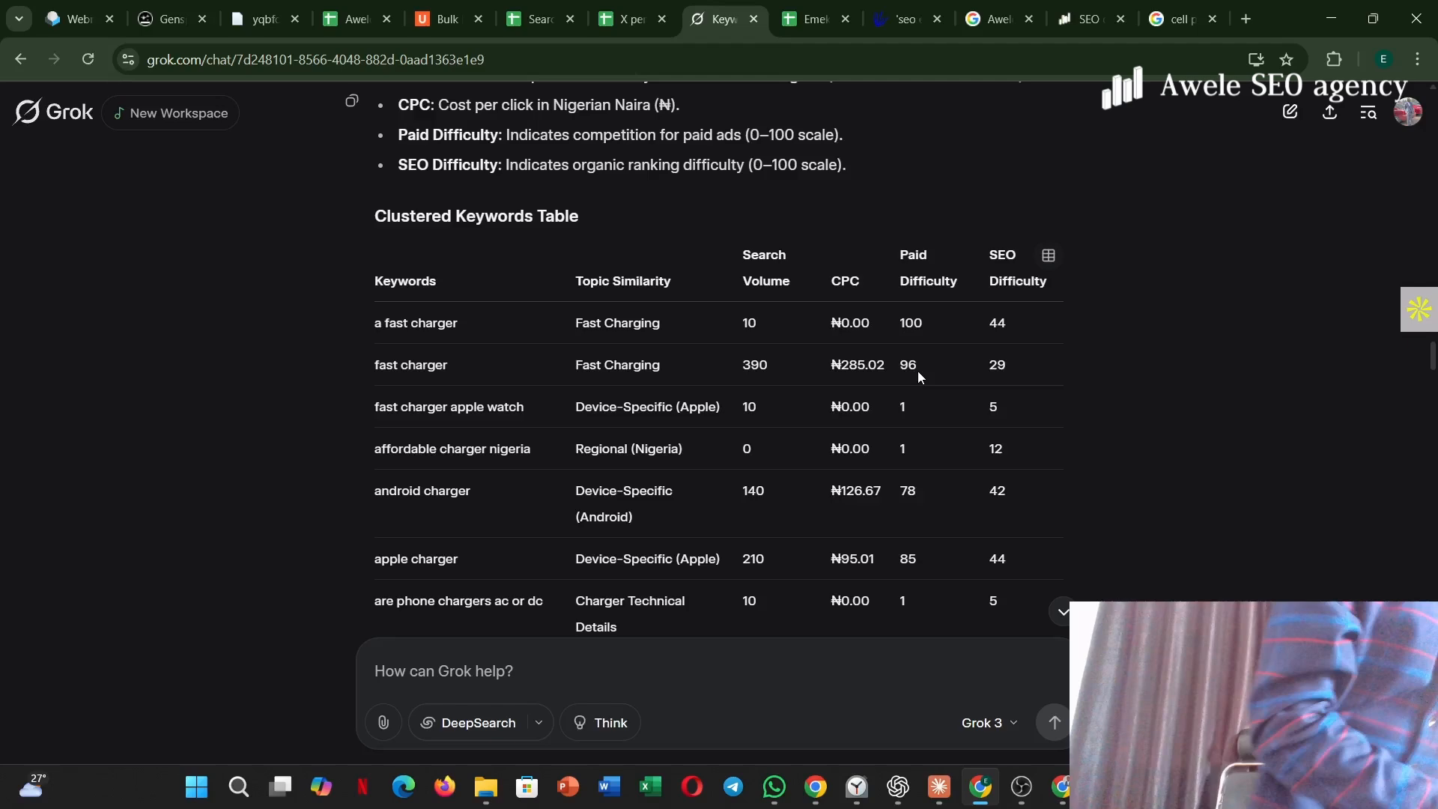
{"action": "scroll", "coordinate": [950, 425], "scroll_direction": "down", "scroll_amount": 20}
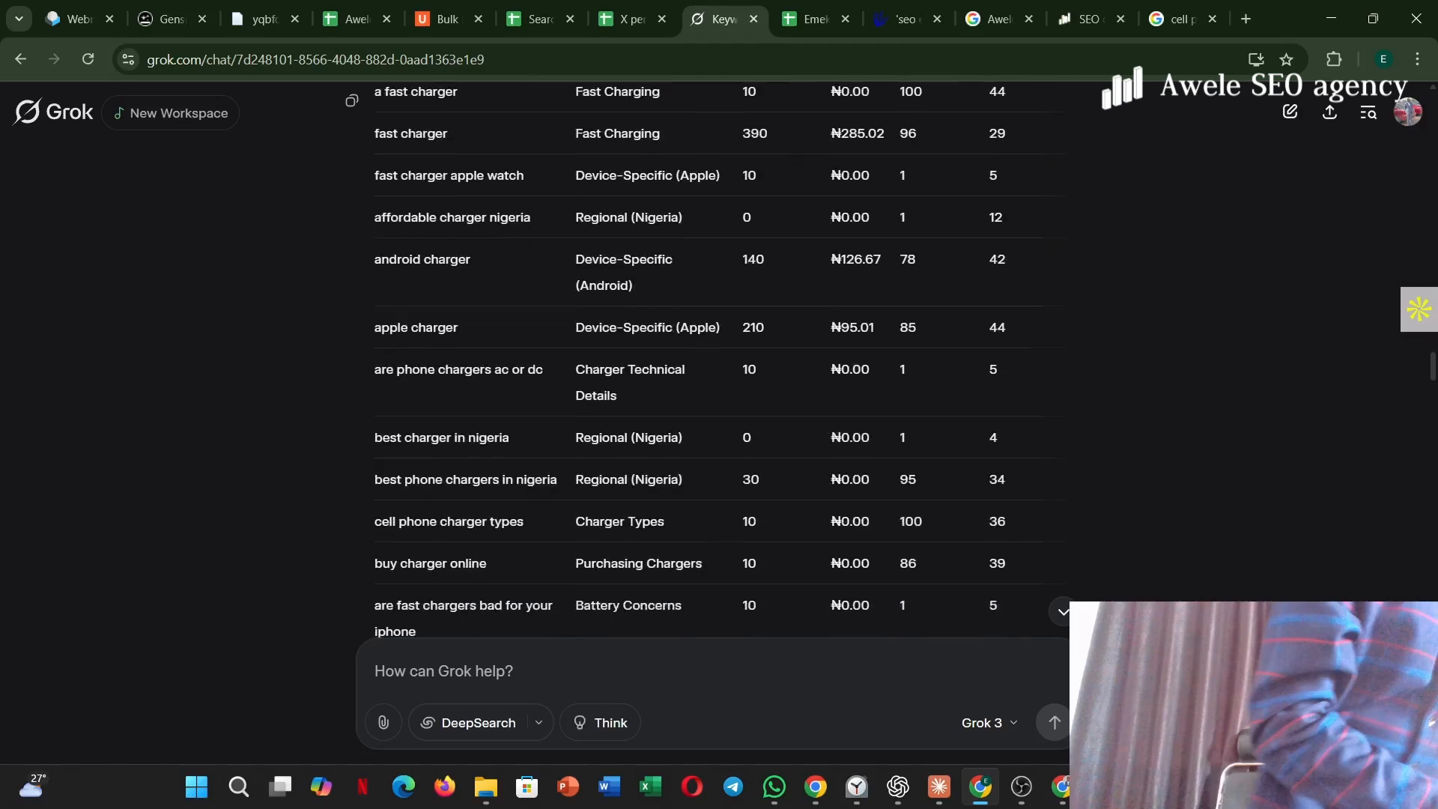
{"action": "scroll", "coordinate": [950, 425], "scroll_direction": "down", "scroll_amount": 20}
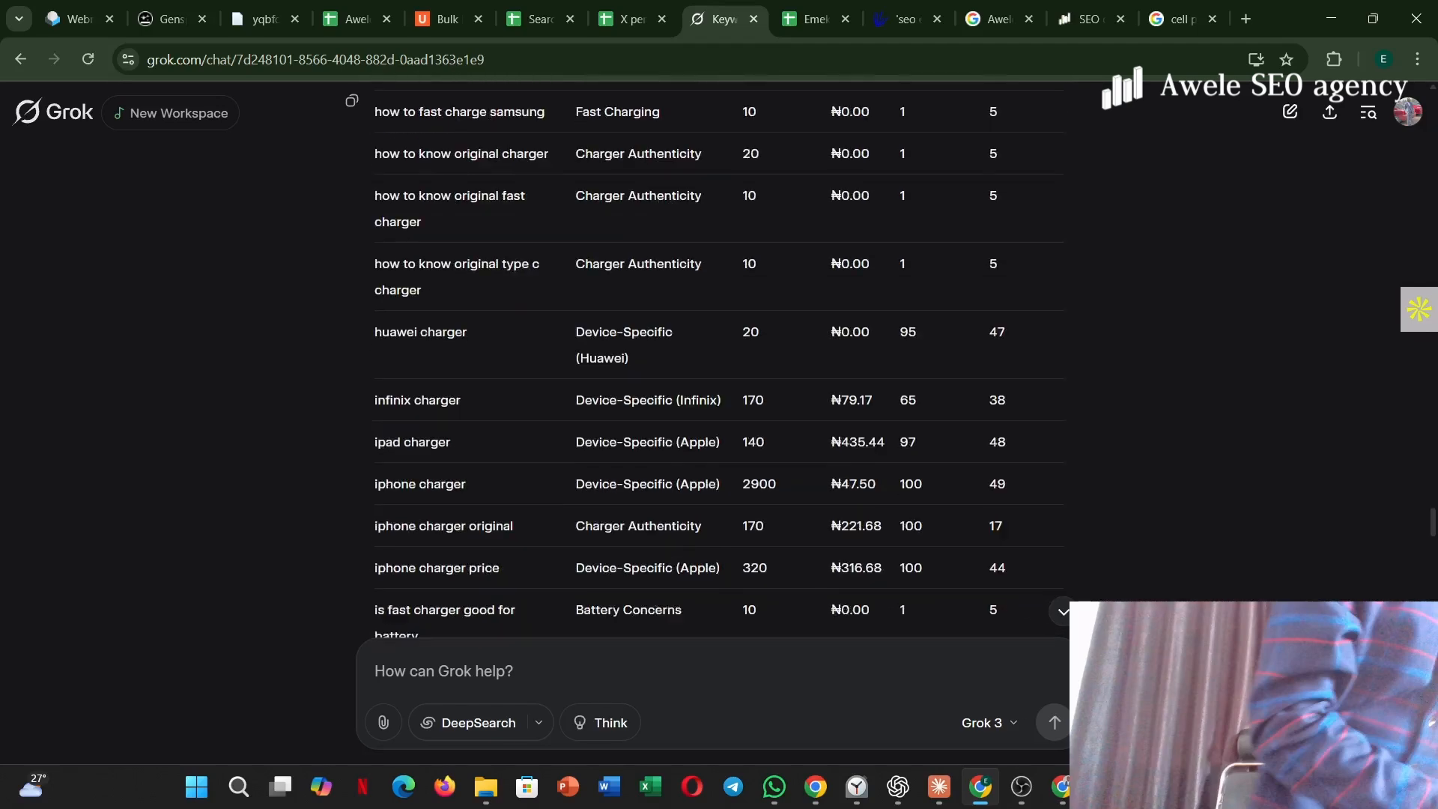
{"action": "scroll", "coordinate": [713, 353], "scroll_direction": "down", "scroll_amount": 20}
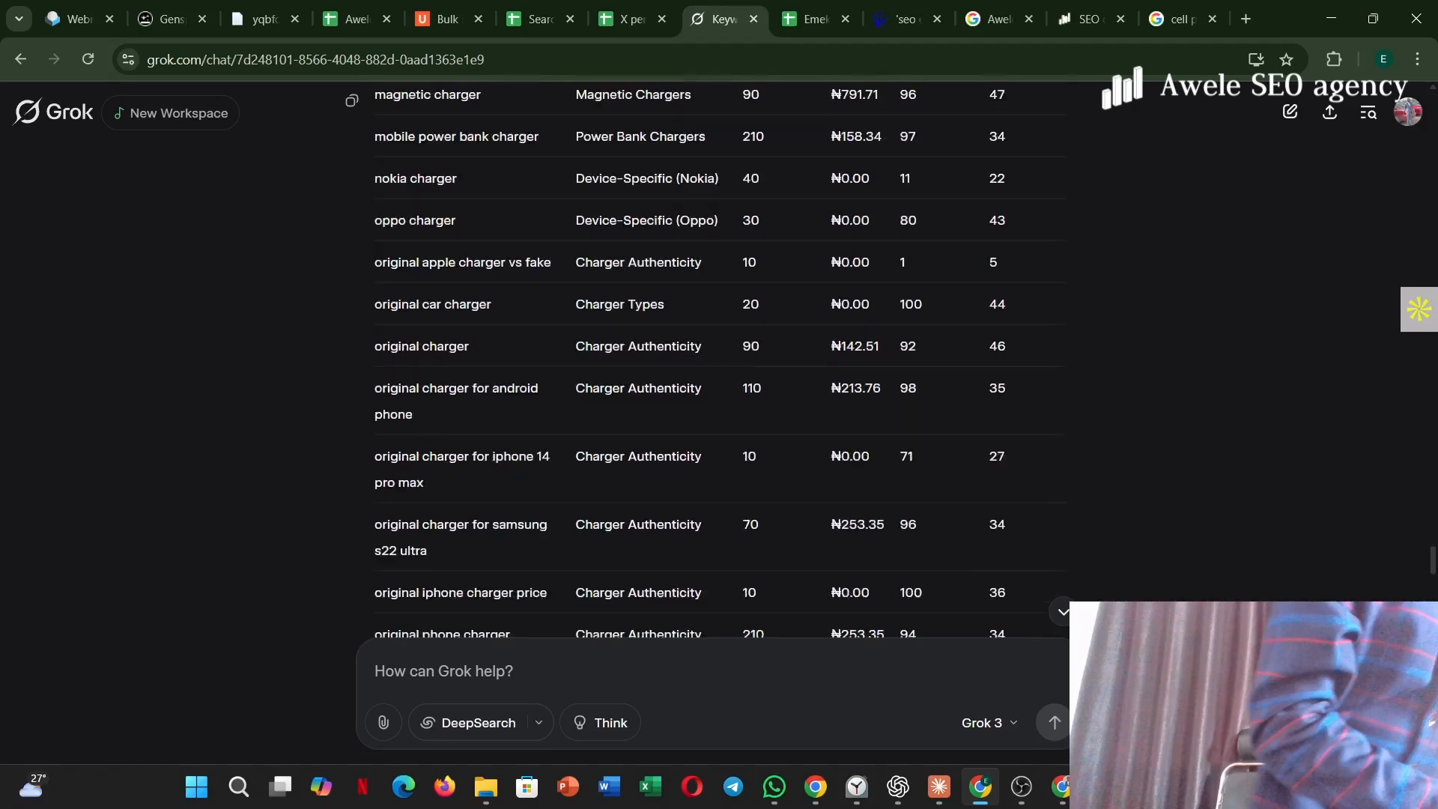
{"action": "scroll", "coordinate": [713, 353], "scroll_direction": "down", "scroll_amount": 20}
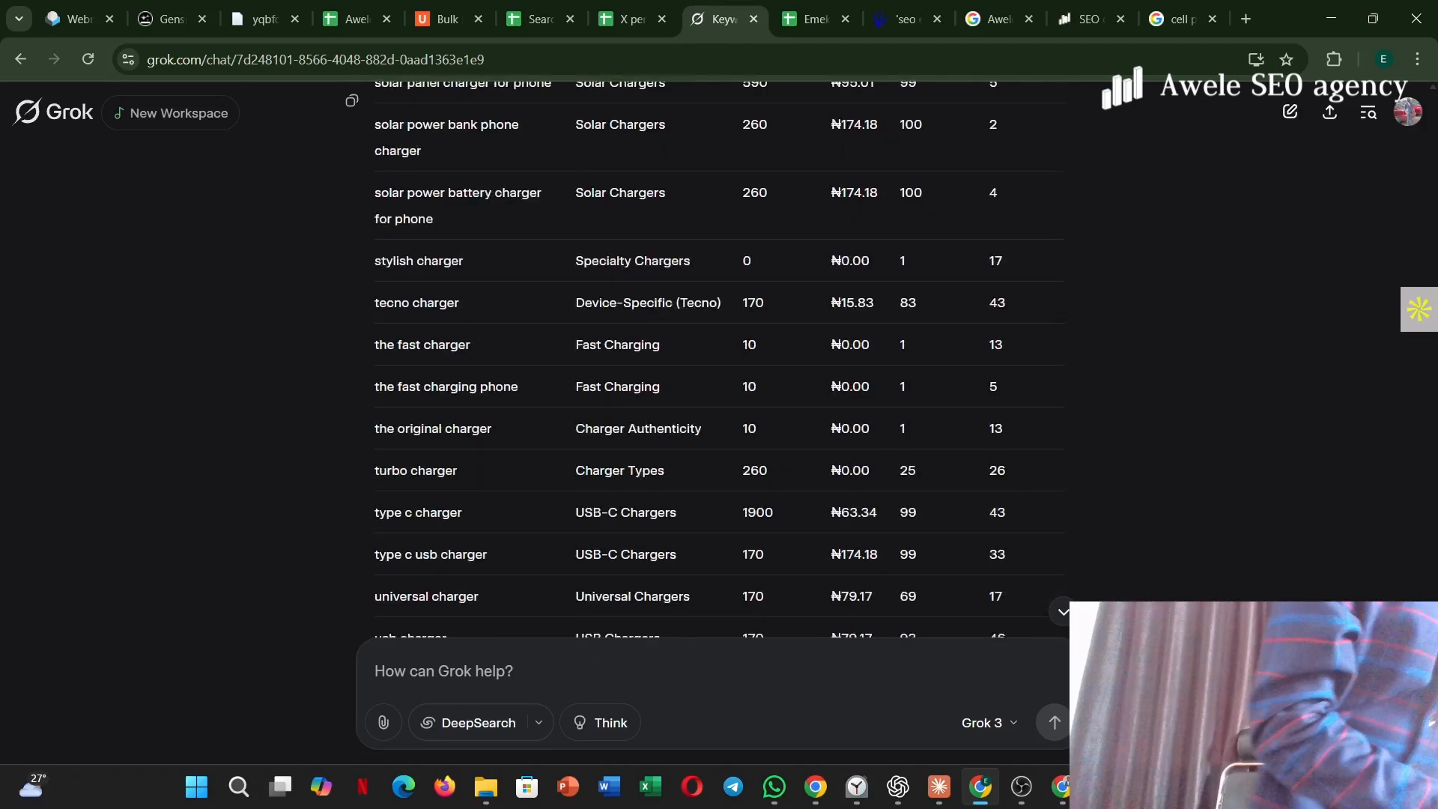
{"action": "scroll", "coordinate": [713, 353], "scroll_direction": "down", "scroll_amount": 10}
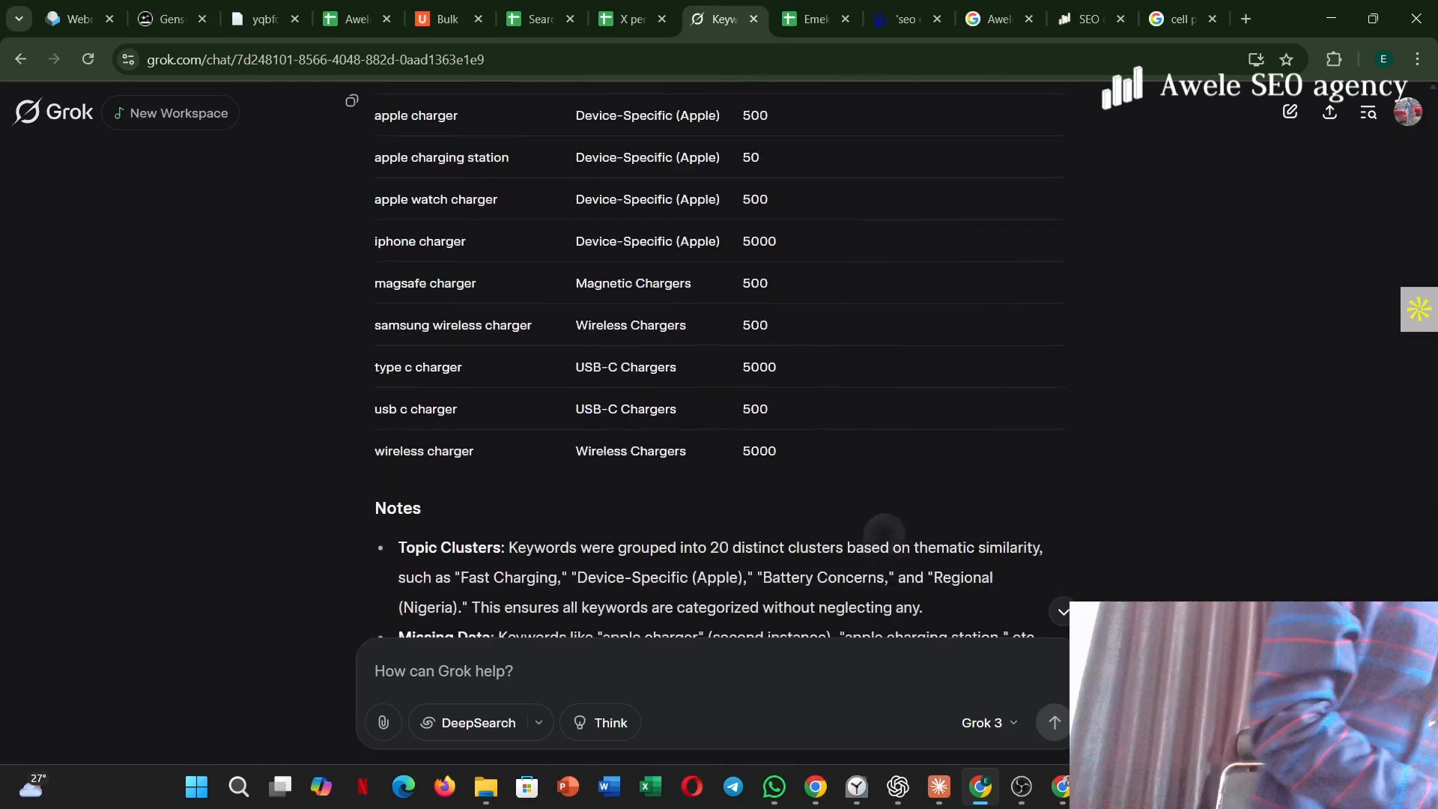
Read the notes below Grok's clustered keywords table and recheck the topic assignments back up to the table's start.
{"action": "scroll", "coordinate": [713, 353], "scroll_direction": "up", "scroll_amount": 2}
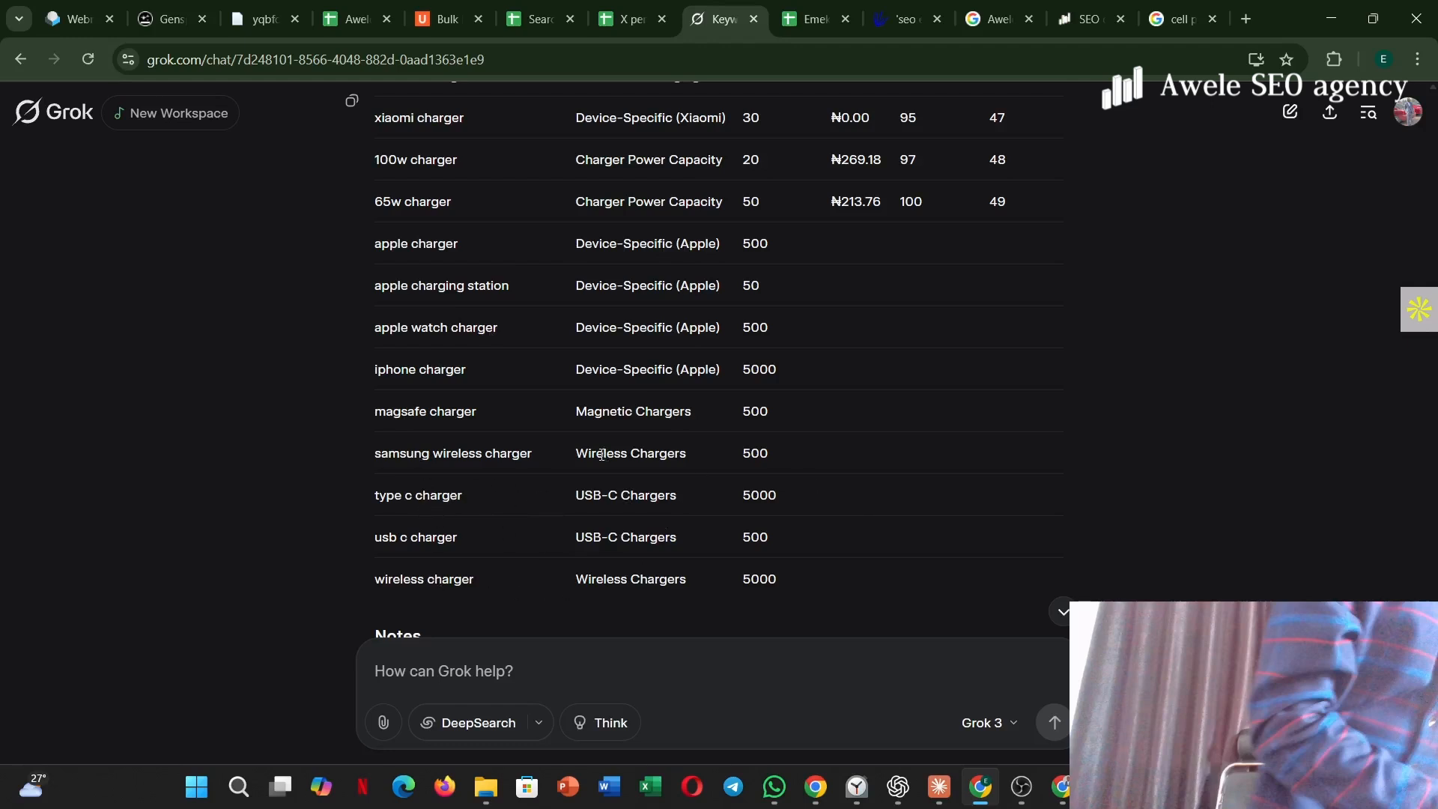
{"action": "scroll", "coordinate": [874, 490], "scroll_direction": "down", "scroll_amount": 6}
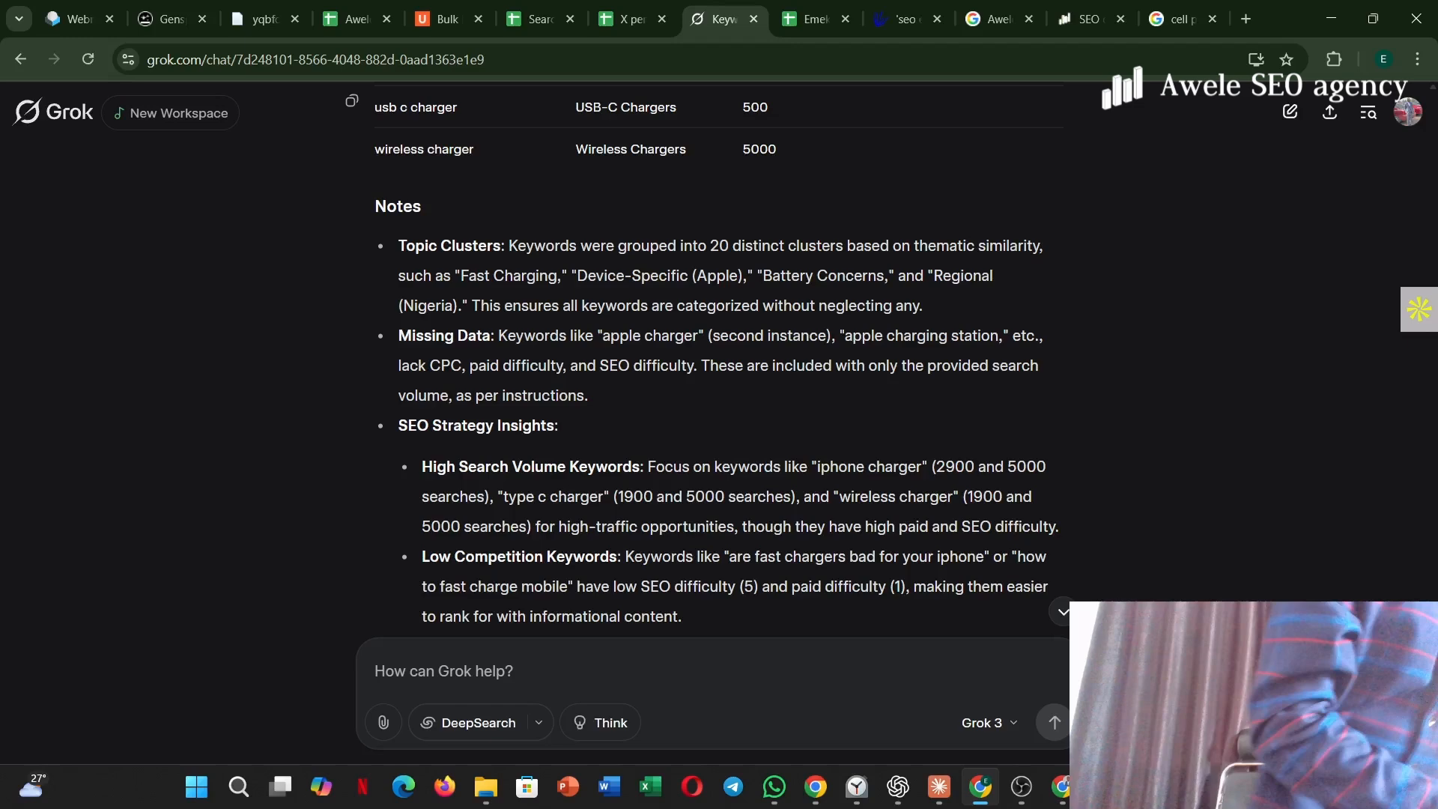
{"action": "scroll", "coordinate": [716, 360], "scroll_direction": "down", "scroll_amount": 5}
{"action": "scroll", "coordinate": [715, 359], "scroll_direction": "up", "scroll_amount": 7}
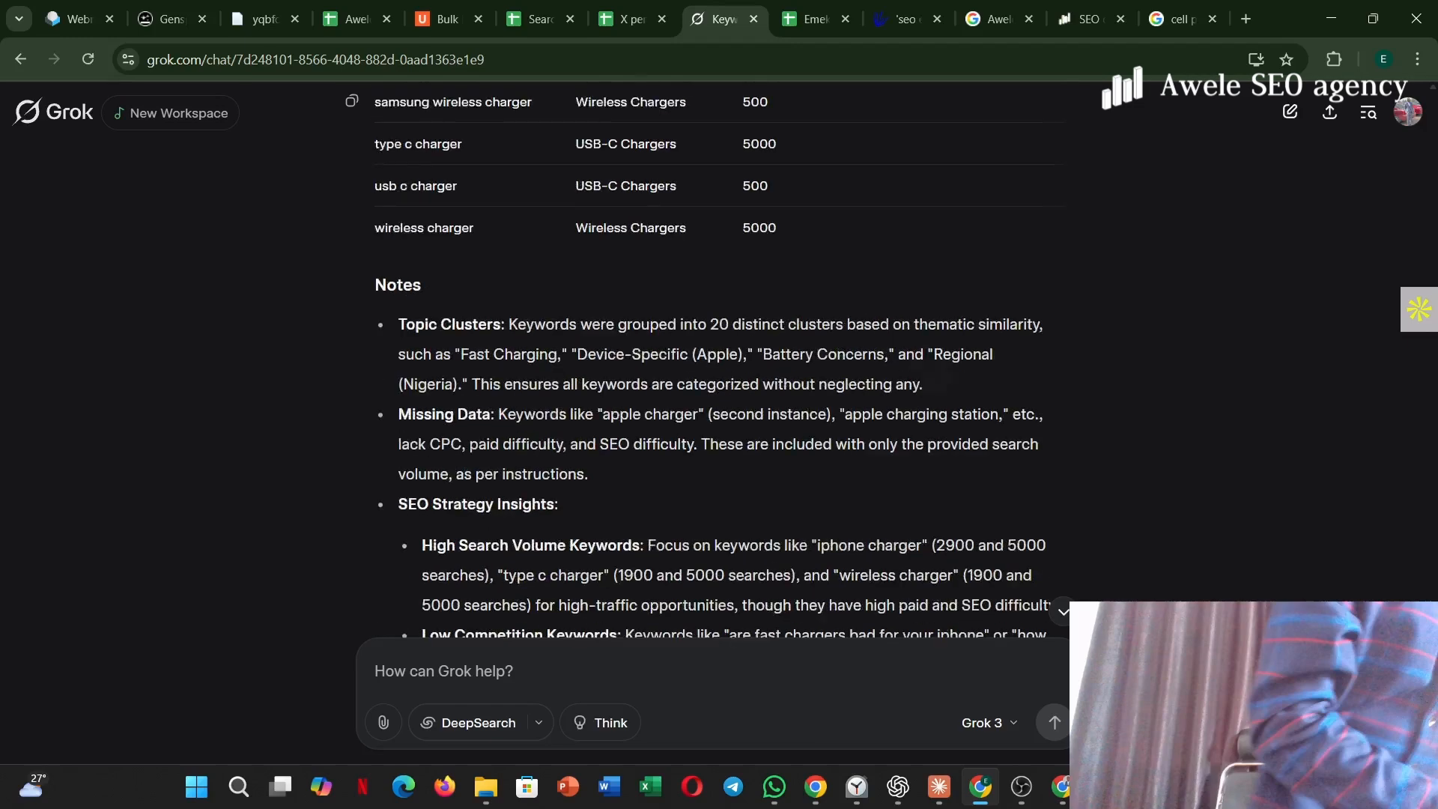
{"action": "scroll", "coordinate": [716, 359], "scroll_direction": "up", "scroll_amount": 20}
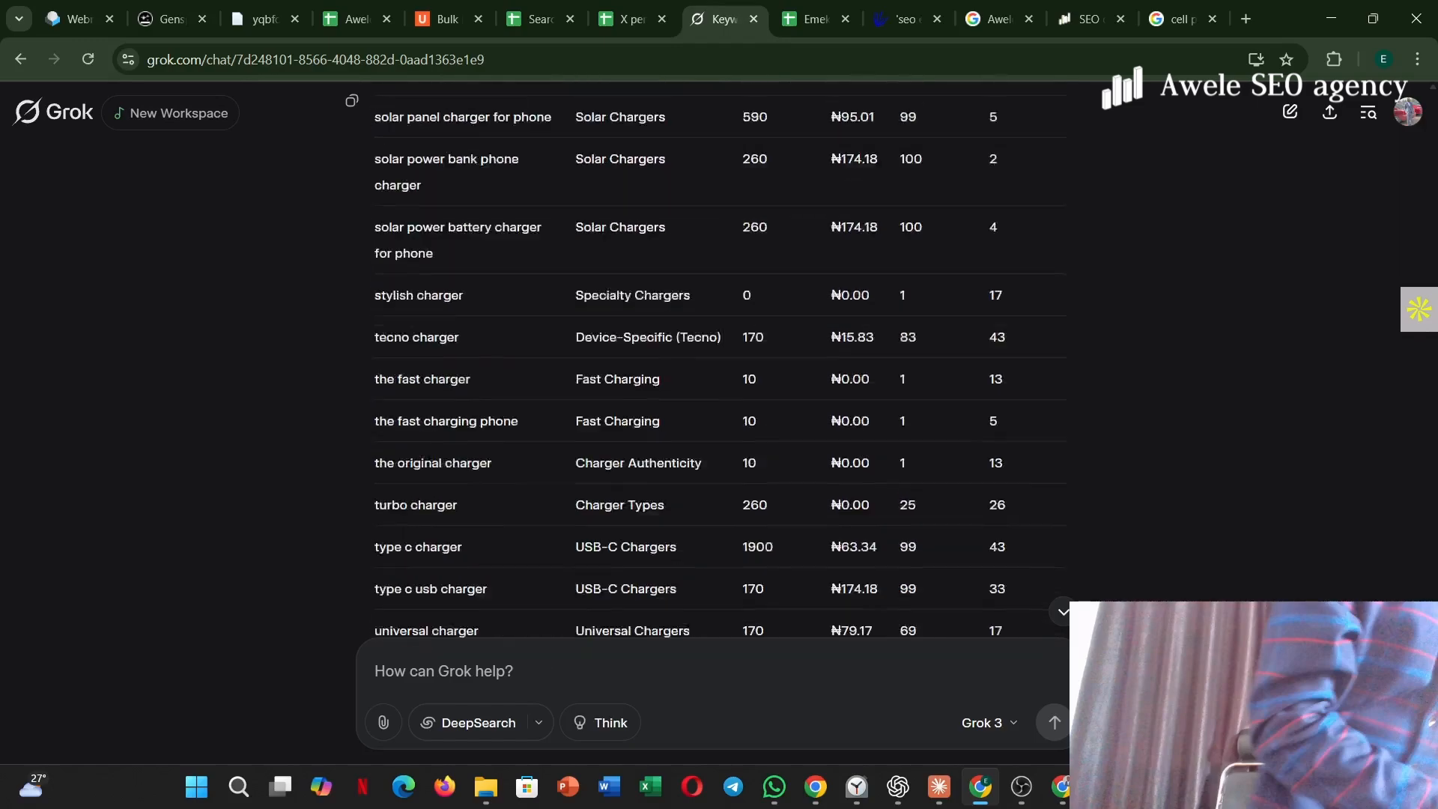
{"action": "scroll", "coordinate": [716, 359], "scroll_direction": "up", "scroll_amount": 20}
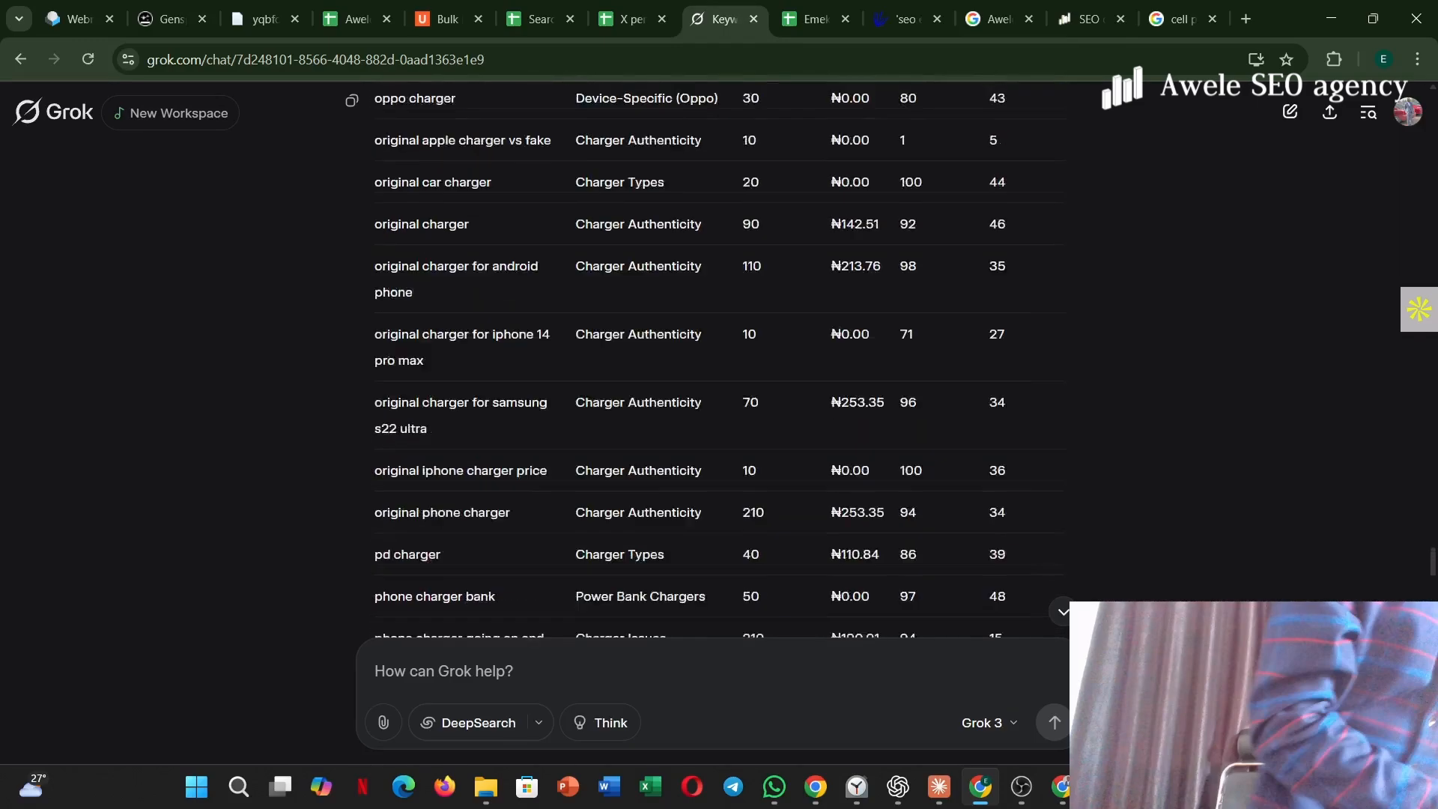
{"action": "scroll", "coordinate": [716, 360], "scroll_direction": "up", "scroll_amount": 20}
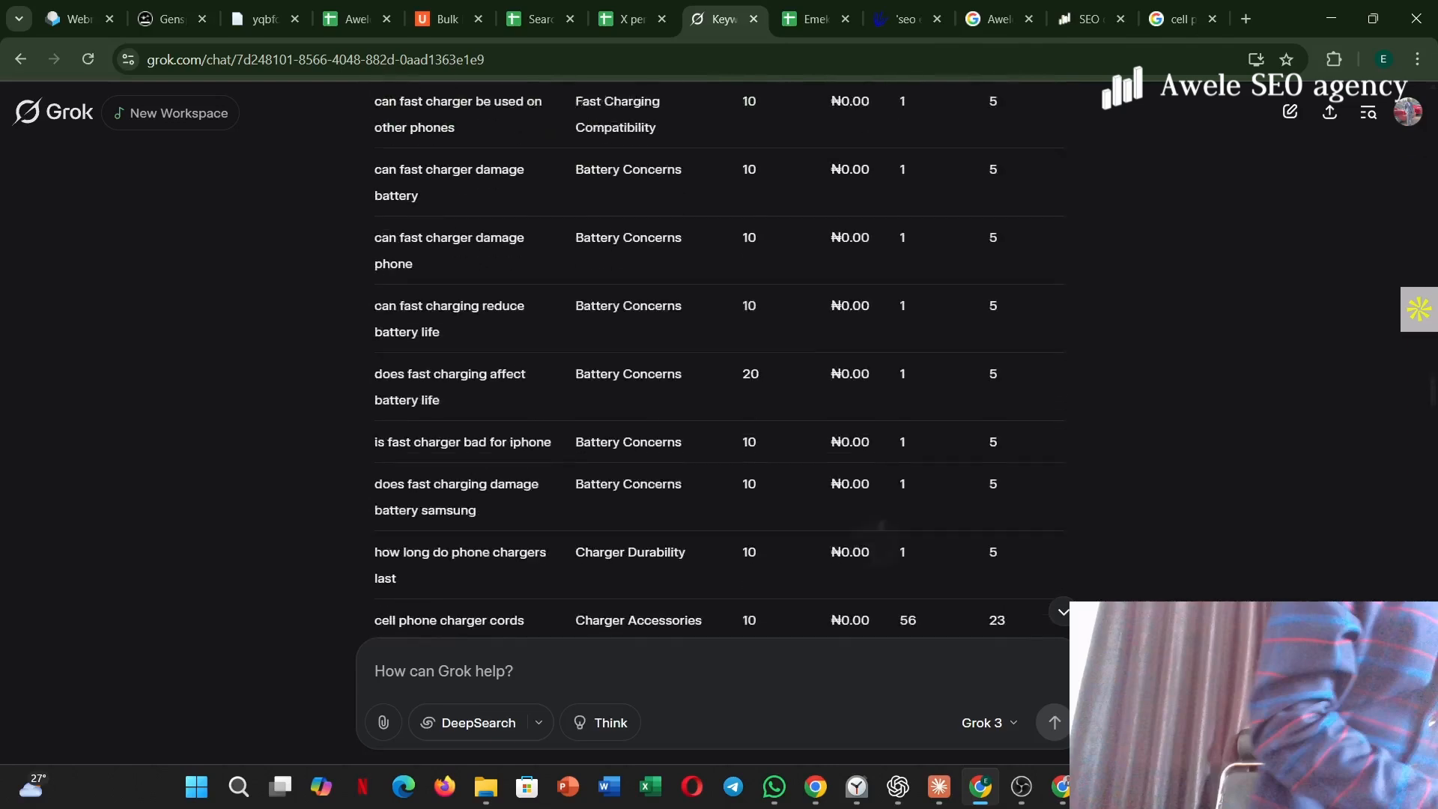
{"action": "scroll", "coordinate": [716, 360], "scroll_direction": "up", "scroll_amount": 10}
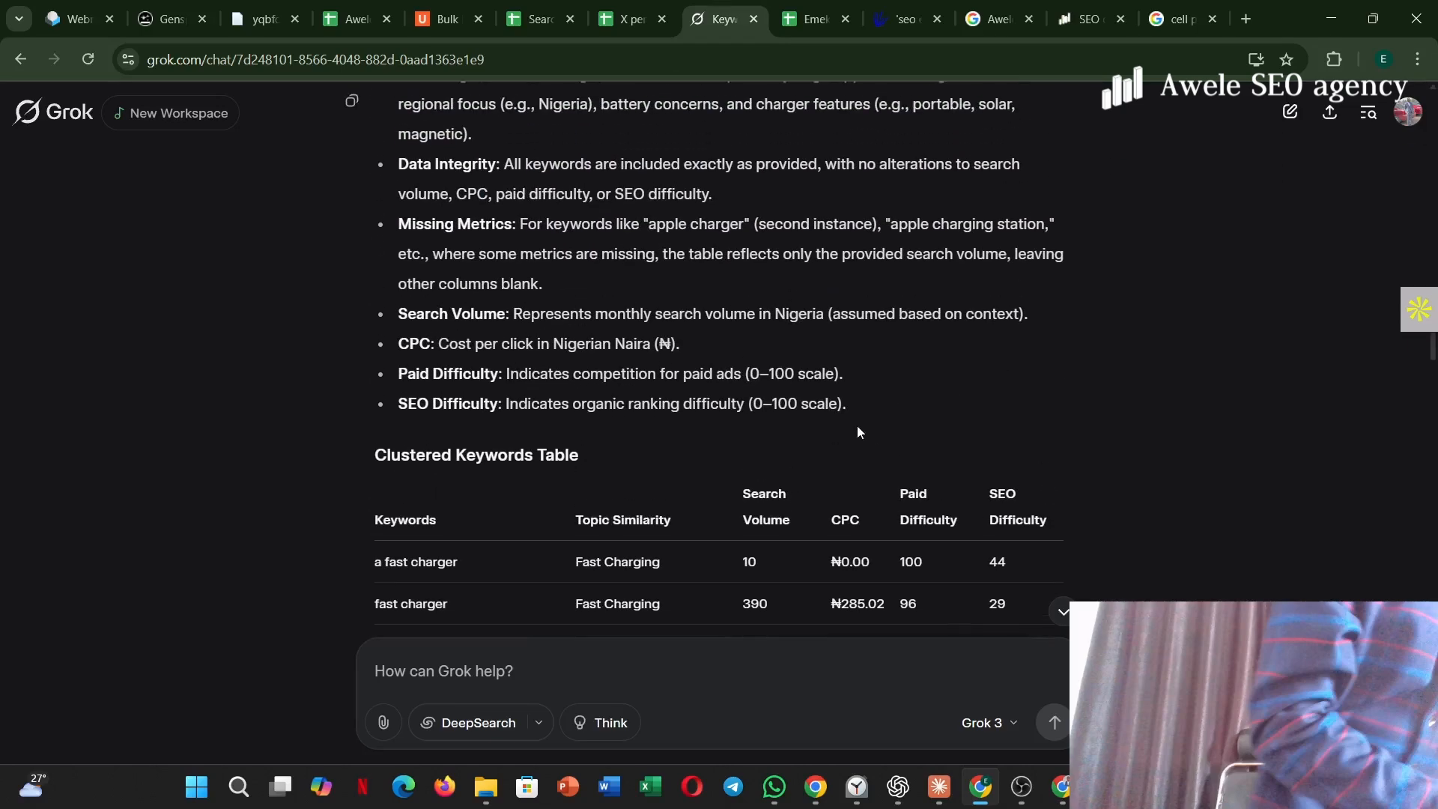
Switch to the charger spreadsheet and review the clustering tool list in column I and the manual topic similarity entries.
{"action": "left_click", "coordinate": [811, 19]}
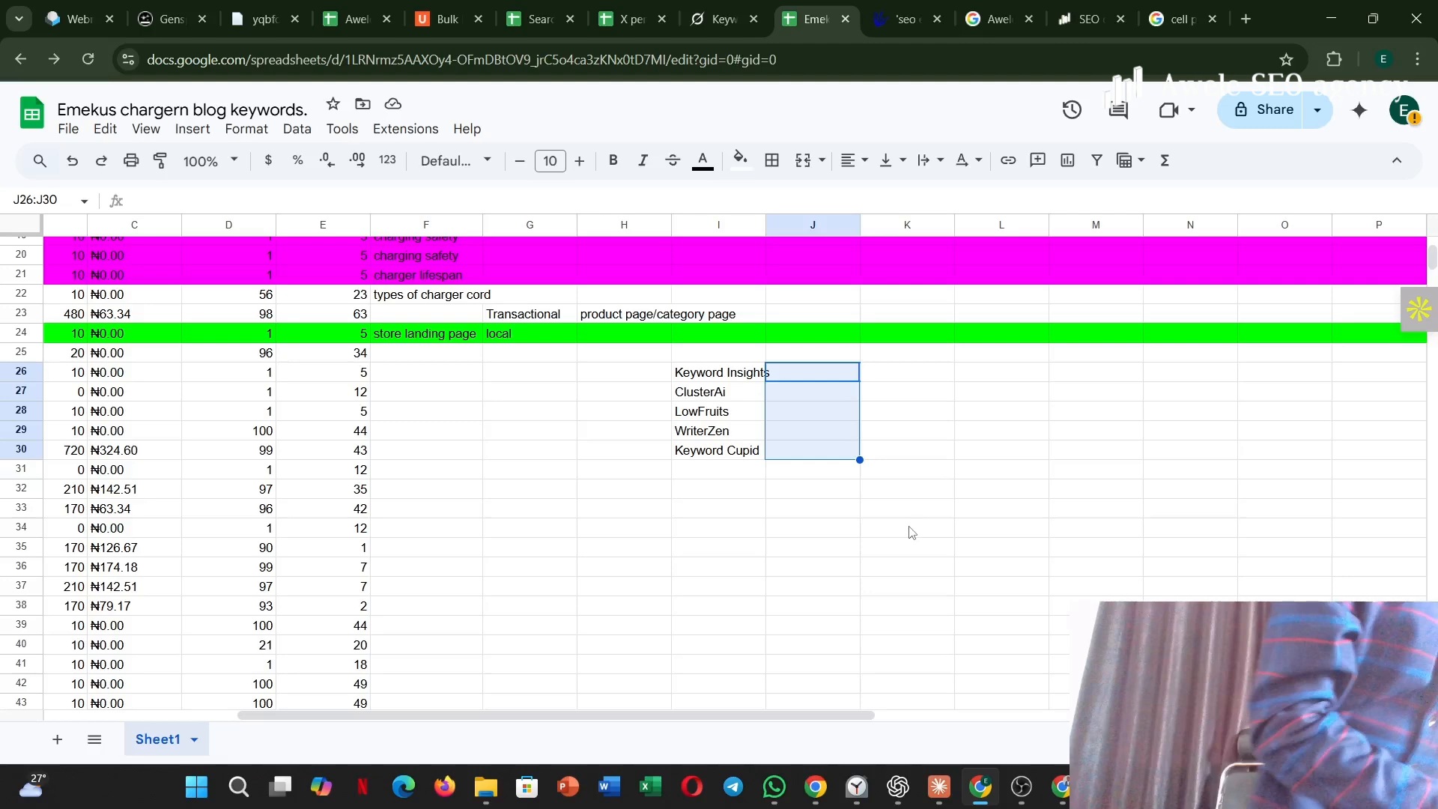
{"action": "scroll", "coordinate": [912, 532], "scroll_direction": "up", "scroll_amount": 8}
{"action": "scroll", "coordinate": [912, 532], "scroll_direction": "left", "scroll_amount": 2}
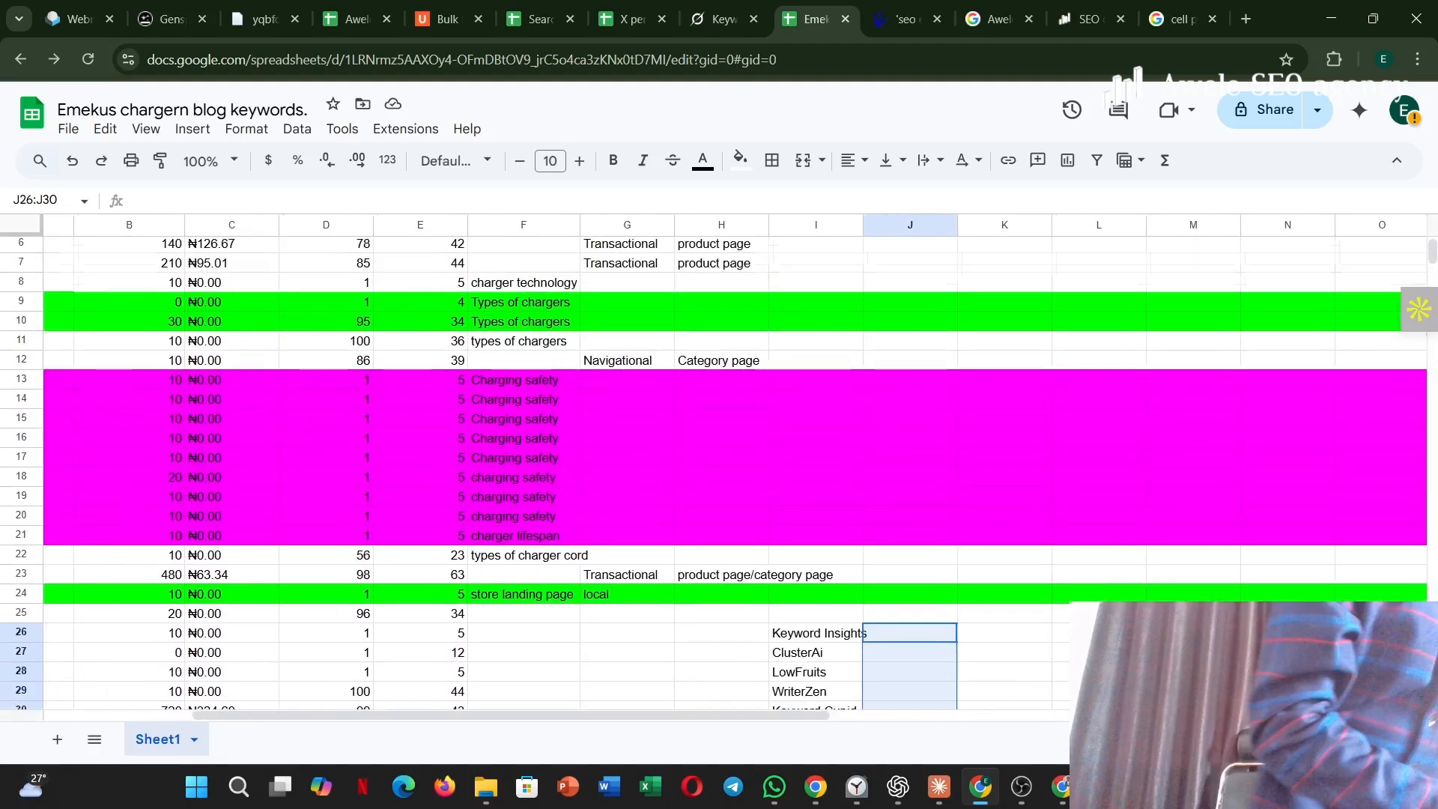
{"action": "scroll", "coordinate": [735, 467], "scroll_direction": "left", "scroll_amount": 1}
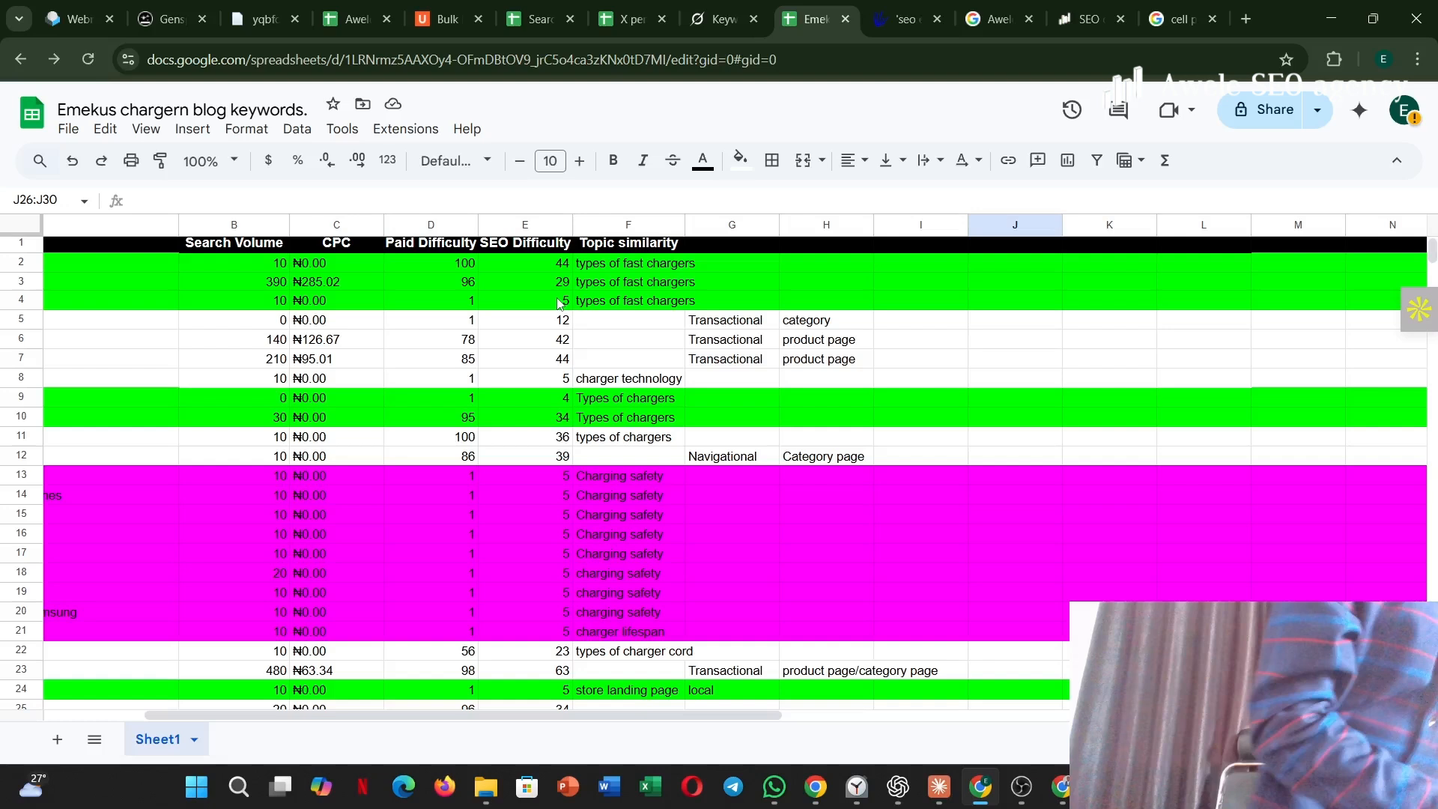
{"action": "key", "text": "alt"}
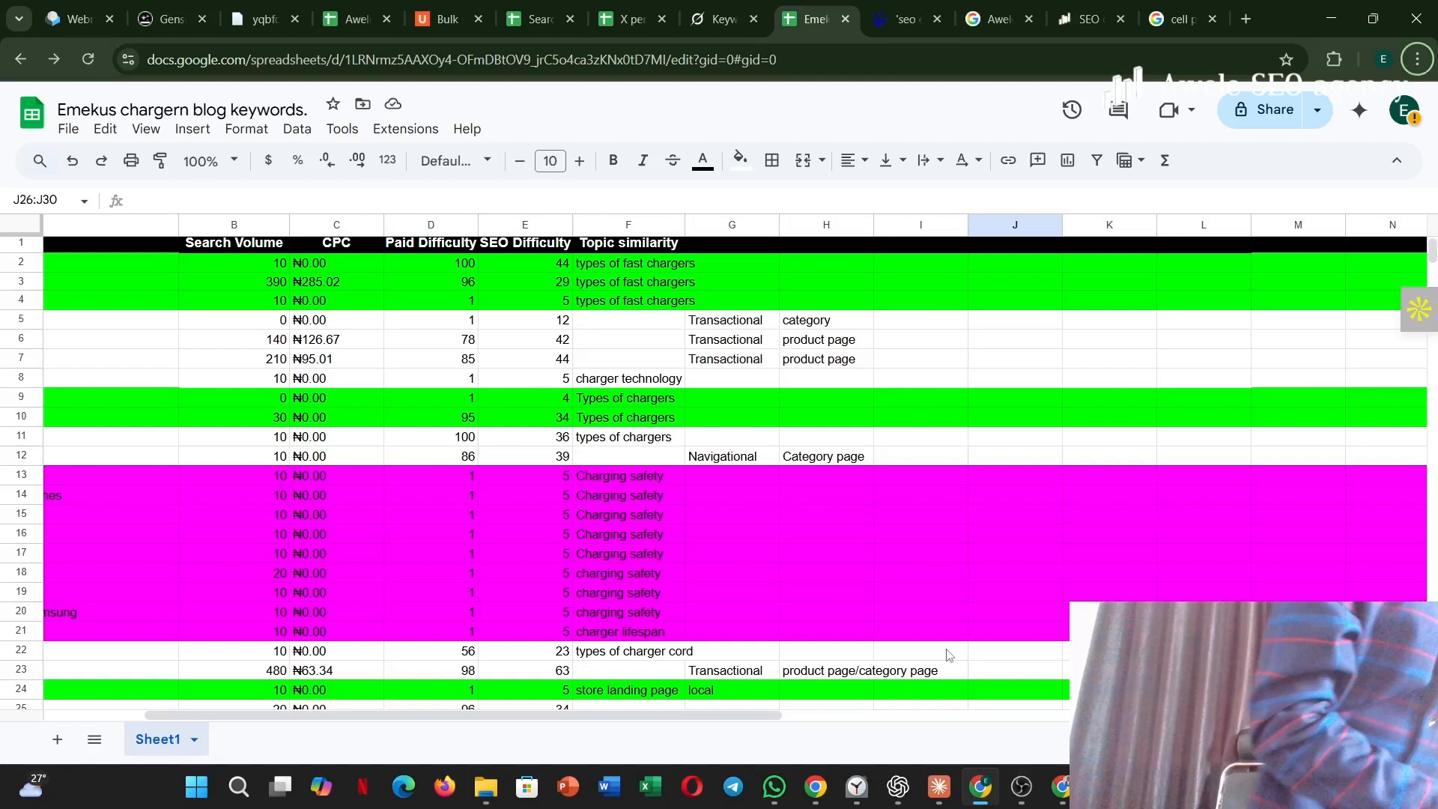